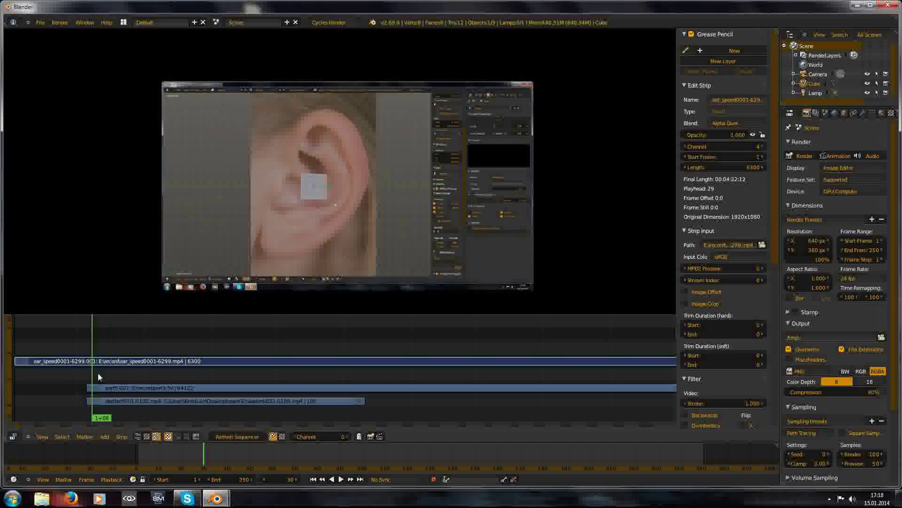
Play back and scrub through the shatter transition in the video sequence, viewing the flying fragments both closely and from afar.
key(alt+a)
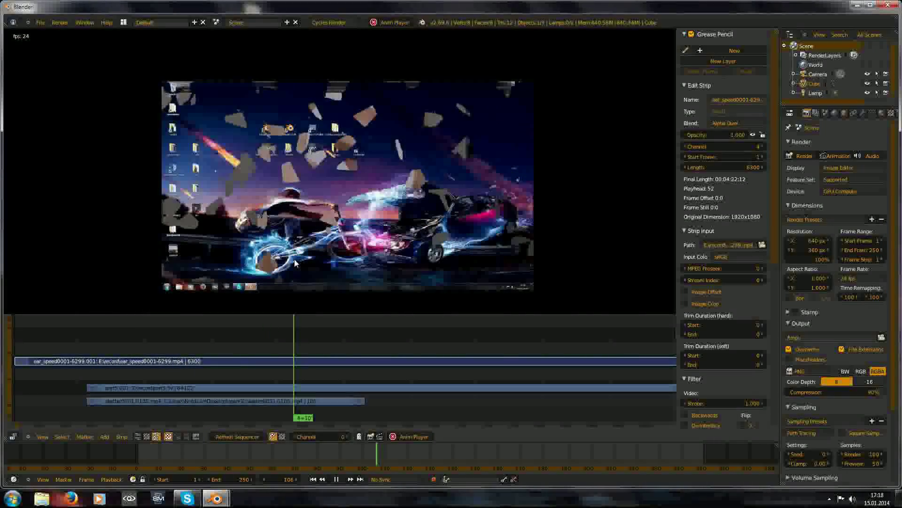
key(alt+a)
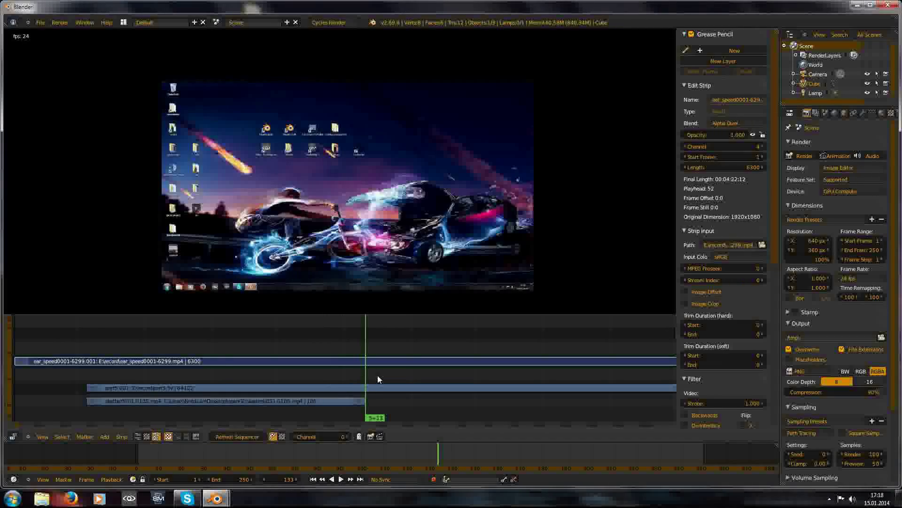
drag(377, 376, 174, 367)
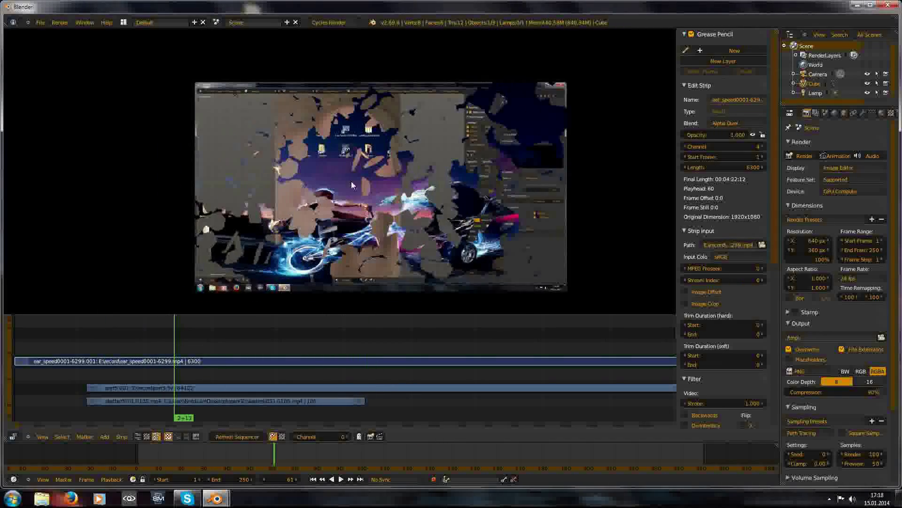
scroll(352, 181, up, 2)
key(alt+a)
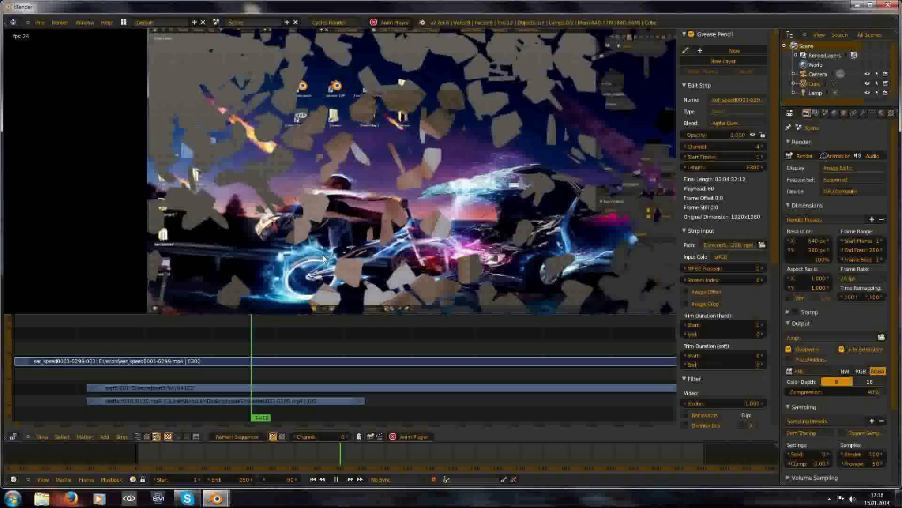
key(alt+a)
scroll(328, 192, down, 2)
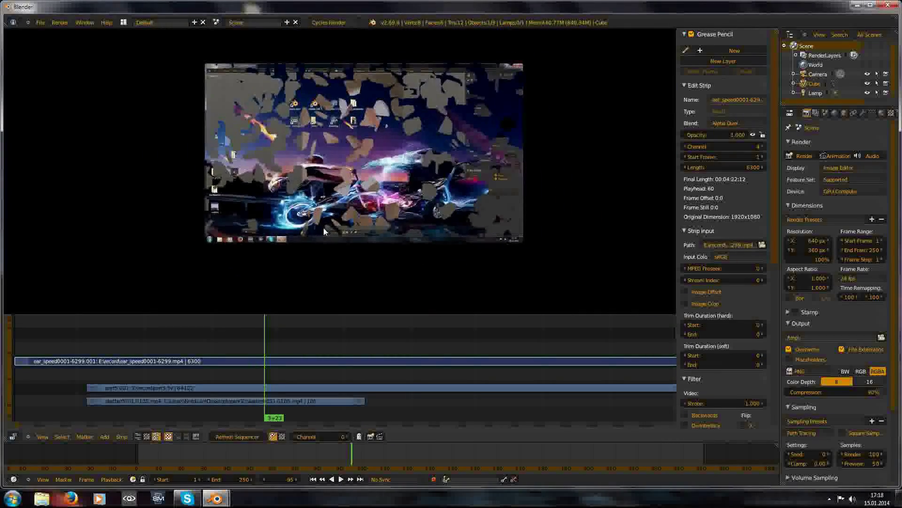
scroll(323, 227, up, 2)
drag(281, 369, 257, 369)
scroll(367, 177, down, 2)
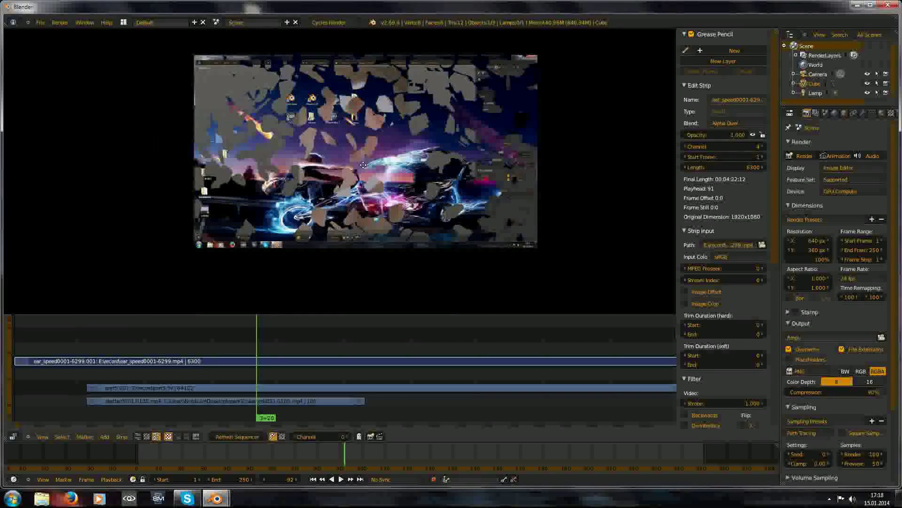
mouse_move(364, 165)
middle_down()
mouse_move(346, 152)
mouse_move(362, 176)
middle_up()
scroll(308, 149, up, 6)
scroll(301, 113, down, 6)
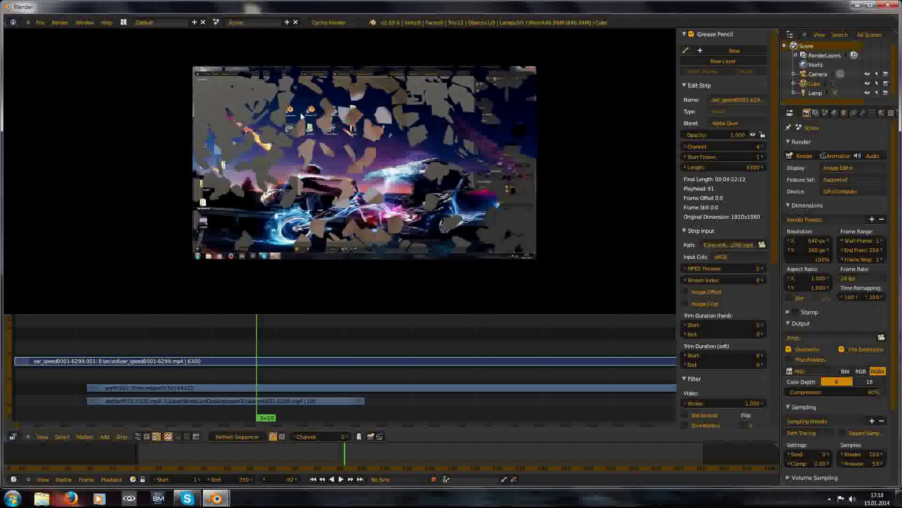
middle_drag(301, 116, 314, 145)
scroll(296, 158, up, 1)
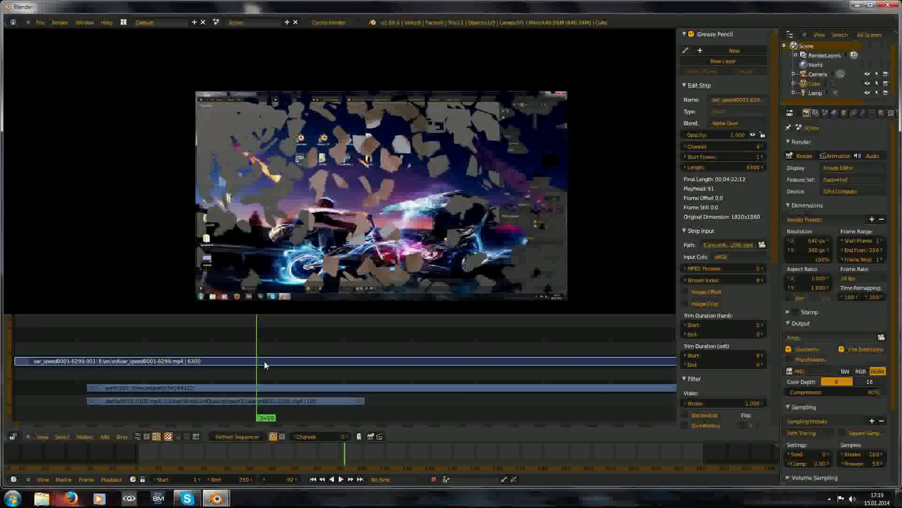
Scrub to different moments of the transition, select the skatter0001-0105.mp4 strip and inspect how the fragments reveal the desktop recording.
drag(265, 365, 204, 383)
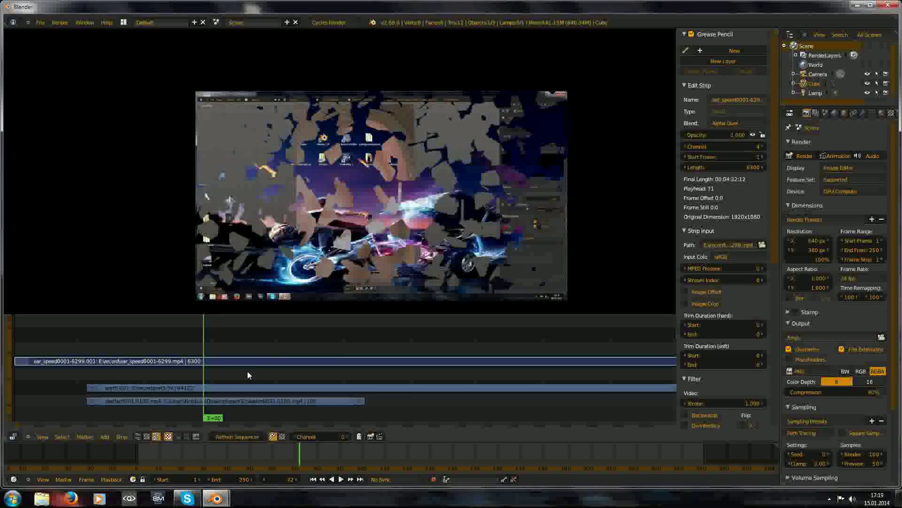
middle_drag(427, 203, 451, 203)
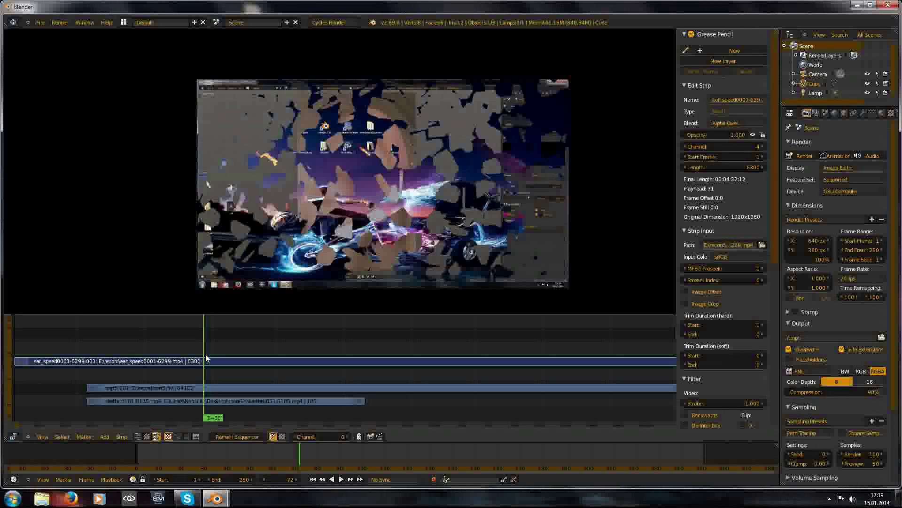
drag(214, 350, 245, 386)
right_click(219, 403)
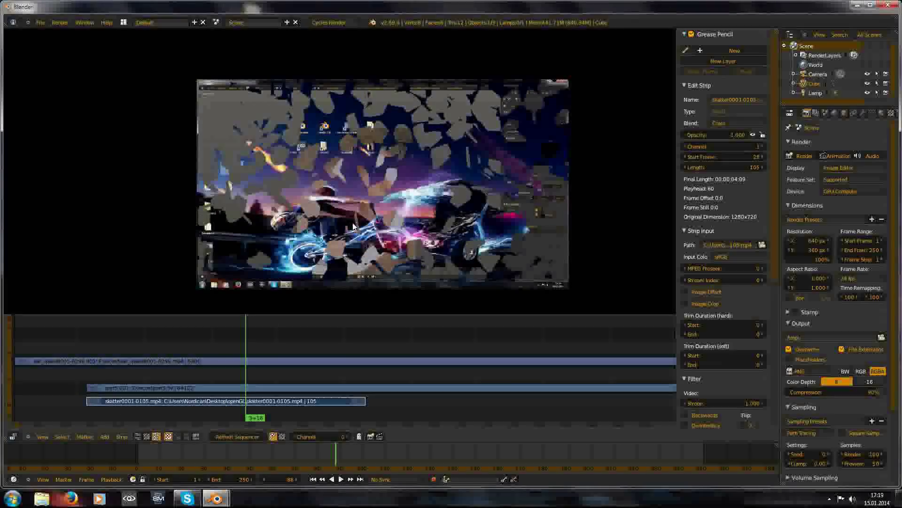
scroll(398, 231, down, 1)
scroll(397, 231, up, 1)
middle_drag(397, 231, 359, 227)
scroll(349, 252, up, 2)
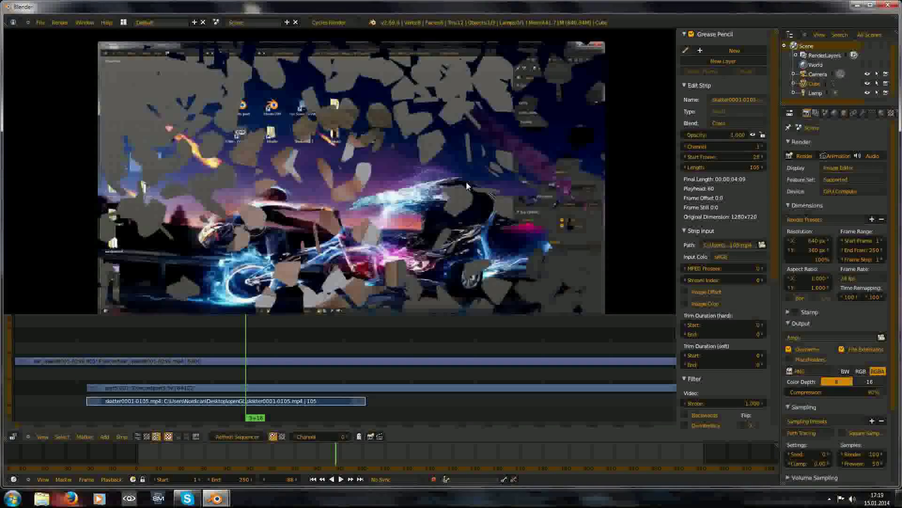
scroll(350, 192, down, 2)
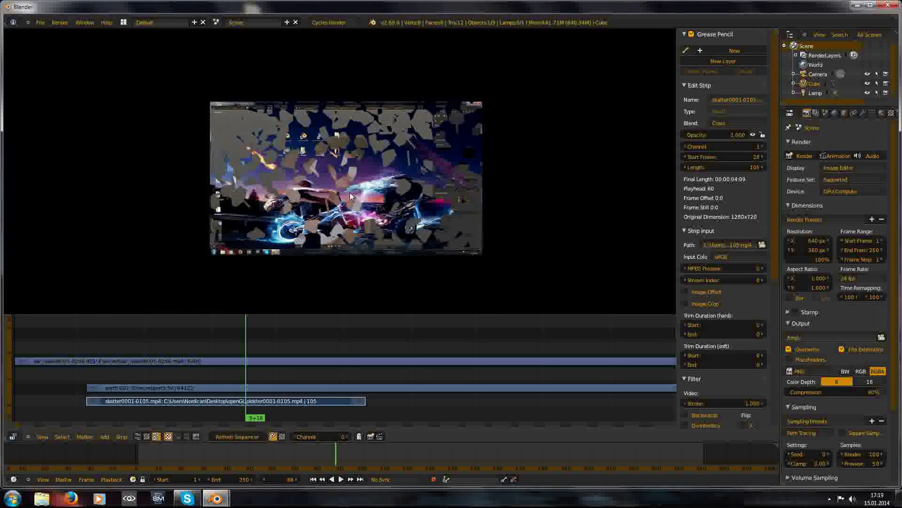
scroll(350, 192, up, 1)
middle_drag(376, 173, 385, 194)
scroll(385, 193, up, 5)
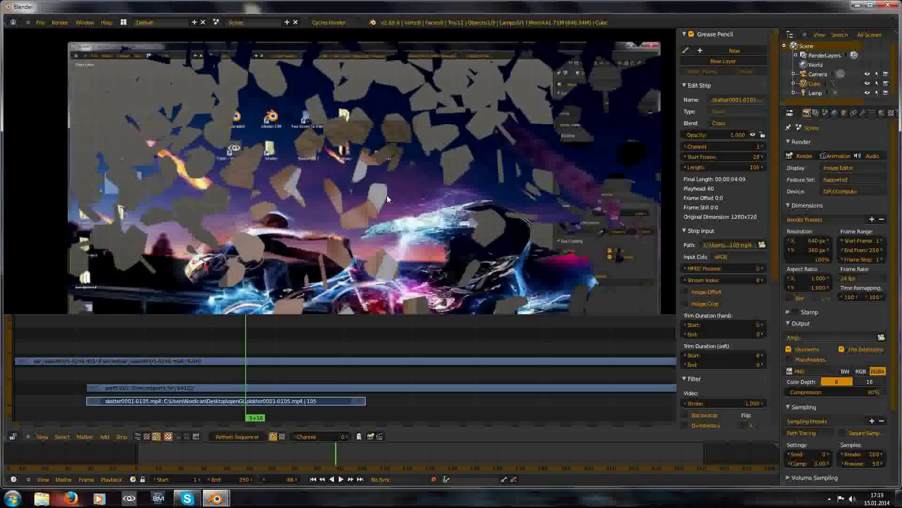
scroll(385, 193, down, 5)
mouse_move(237, 373)
mouse_down()
mouse_move(77, 359)
mouse_move(374, 360)
mouse_move(179, 346)
mouse_move(339, 349)
mouse_move(227, 359)
mouse_up()
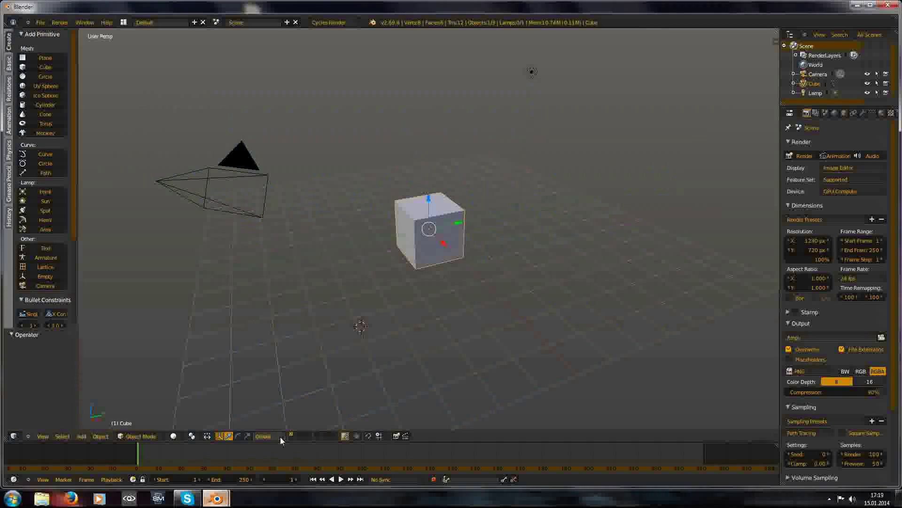
Delete the default cube and the lamp from the 3D scene.
scroll(435, 183, down, 5)
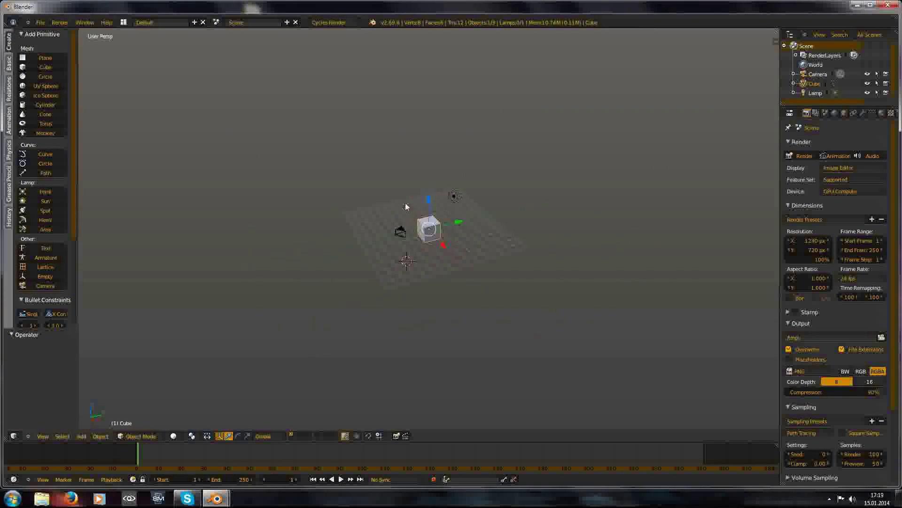
middle_drag(405, 202, 490, 295)
scroll(490, 296, up, 6)
scroll(415, 254, down, 2)
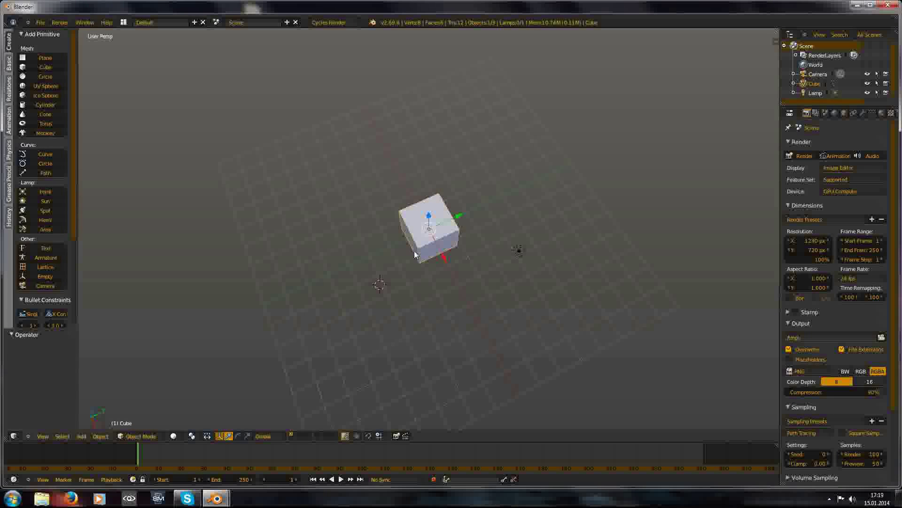
scroll(415, 254, down, 2)
key(x)
click(414, 238)
key(x)
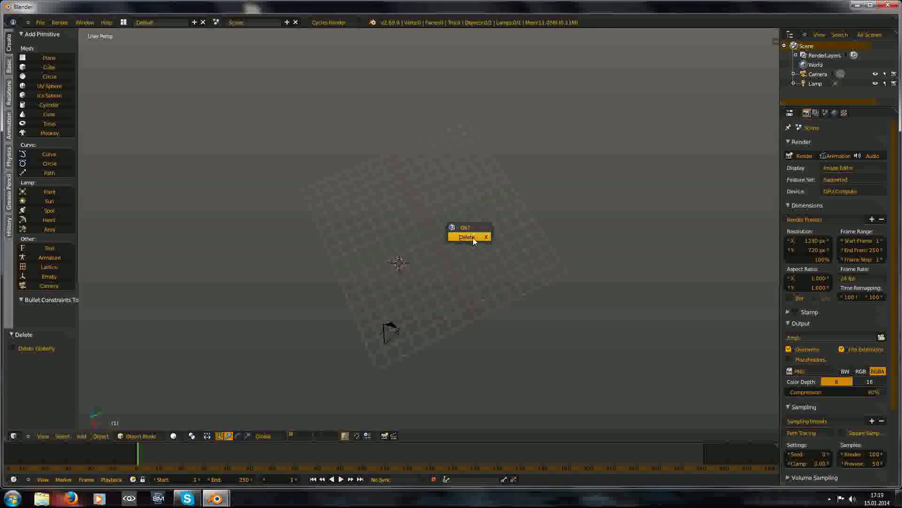
right_click(473, 238)
right_click(470, 239)
key(x)
click(463, 240)
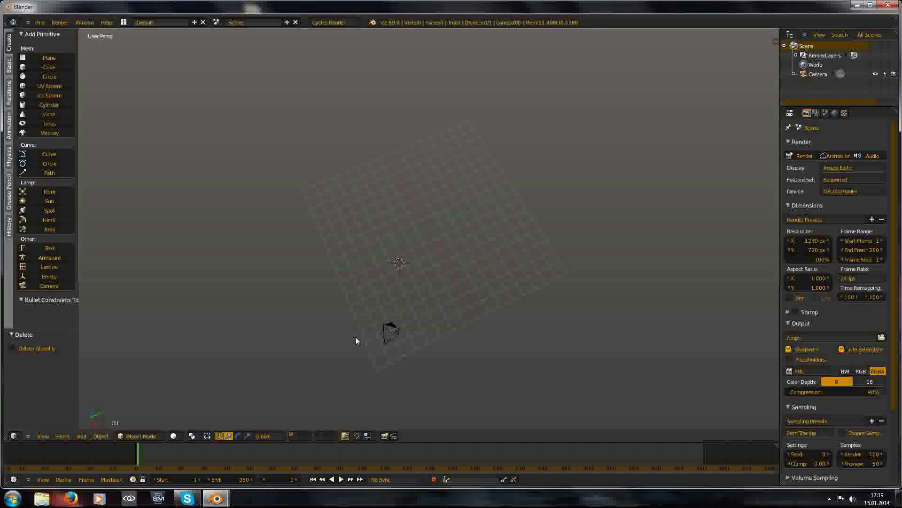
Switch to the Blender window with the video sequence and mute the part5 and ear_speed strips.
mouse_move(215, 498)
click(266, 446)
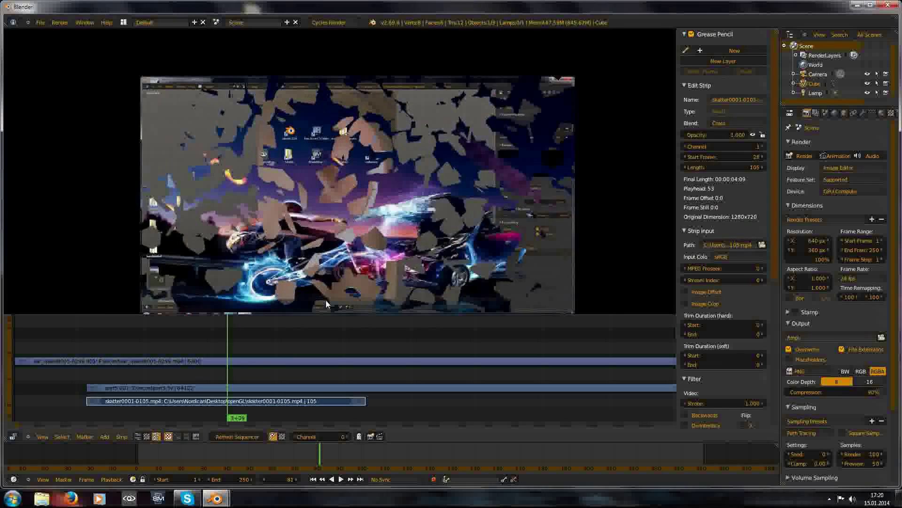
right_click(214, 388)
key(h)
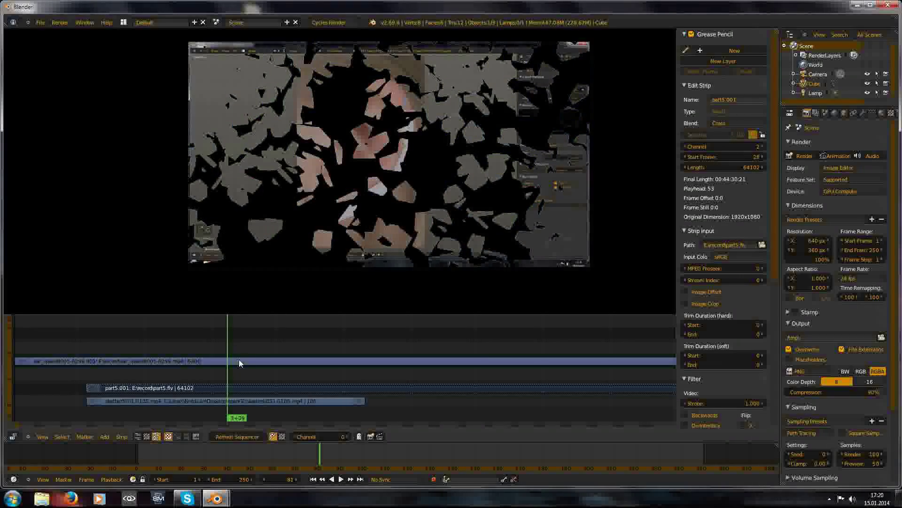
right_click(239, 359)
key(h)
Move the playhead back to 2+20 and examine the black-and-white shatter mask on its own.
key(Left)
key(Left)
key(Left)
key(Left)
key(Left)
key(Left)
drag(229, 395, 221, 347)
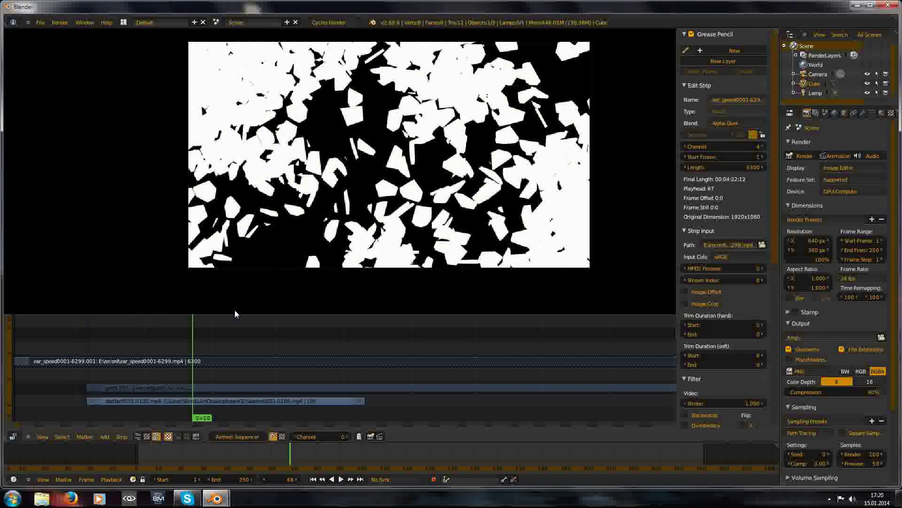
scroll(380, 198, down, 1)
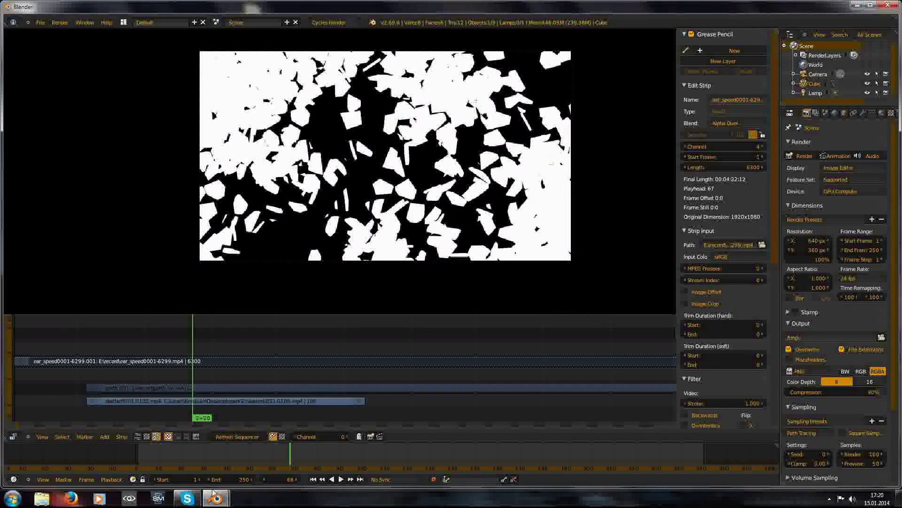
Switch to the Blender window with the 3D scene, delete the camera and reset the 3D cursor to the world origin.
mouse_move(216, 497)
click(284, 445)
scroll(422, 324, up, 2)
scroll(429, 319, down, 4)
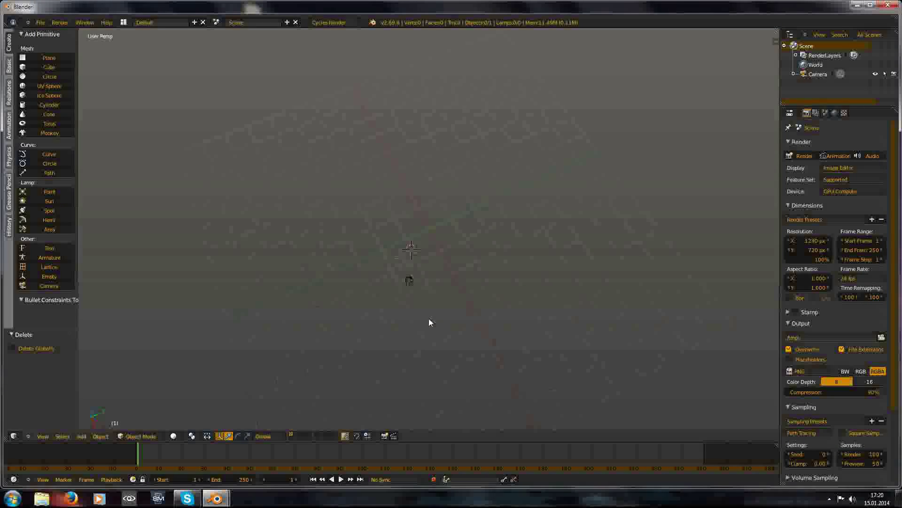
right_click(405, 289)
scroll(404, 288, up, 5)
key(x)
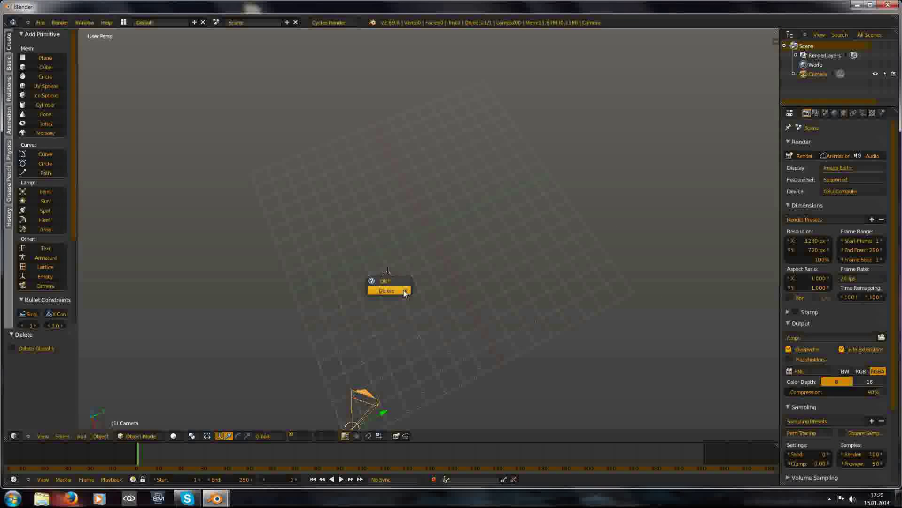
click(402, 301)
key(shift+c)
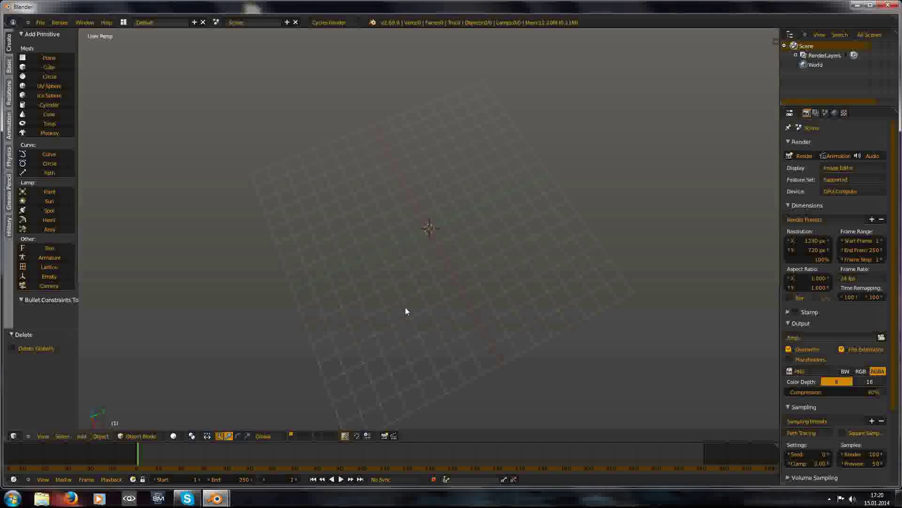
Add a plane mesh at the world origin and show it in the top view.
middle_drag(406, 312, 513, 270)
key(shift+a)
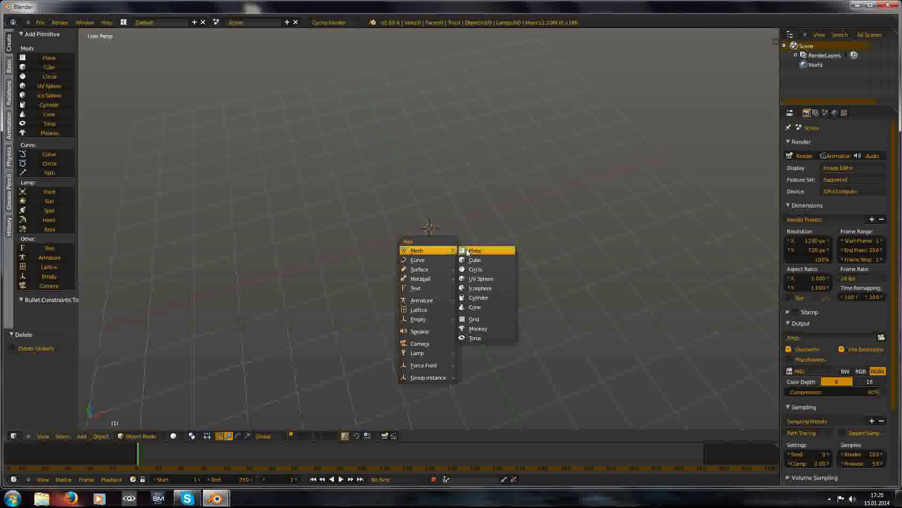
click(466, 250)
key(KP_7)
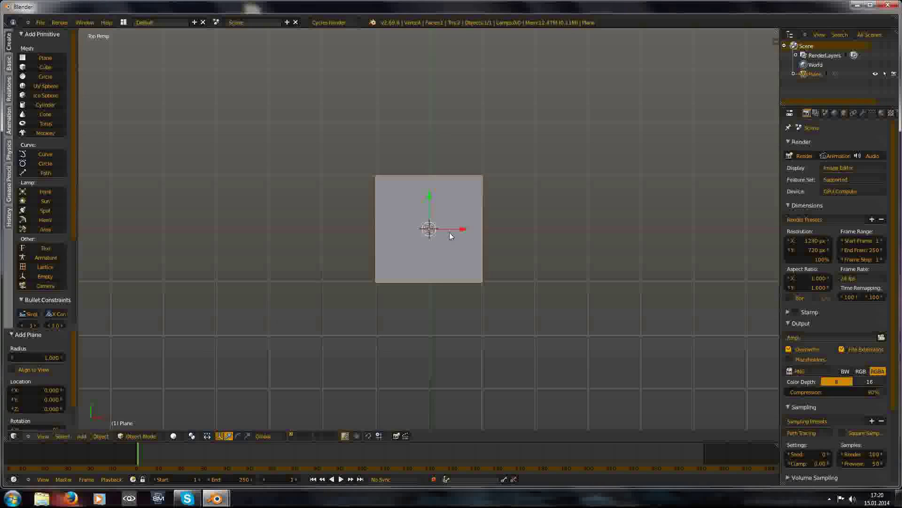
scroll(448, 232, down, 5)
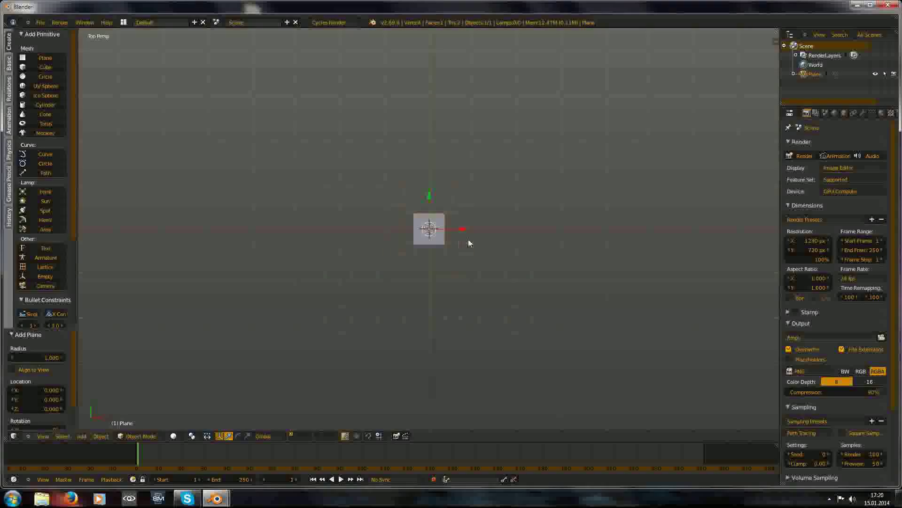
Add a new camera to the scene at the 3D cursor.
scroll(465, 239, up, 3)
key(shift+a)
mouse_move(411, 271)
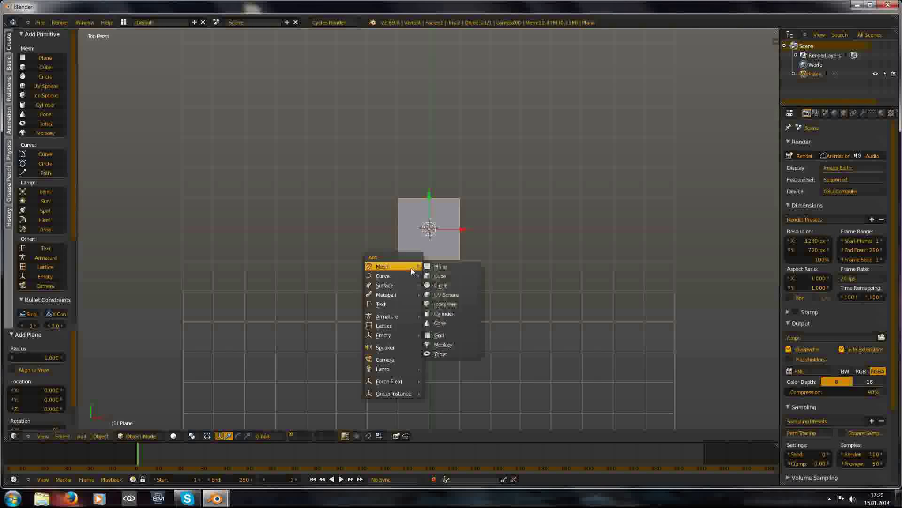
click(394, 360)
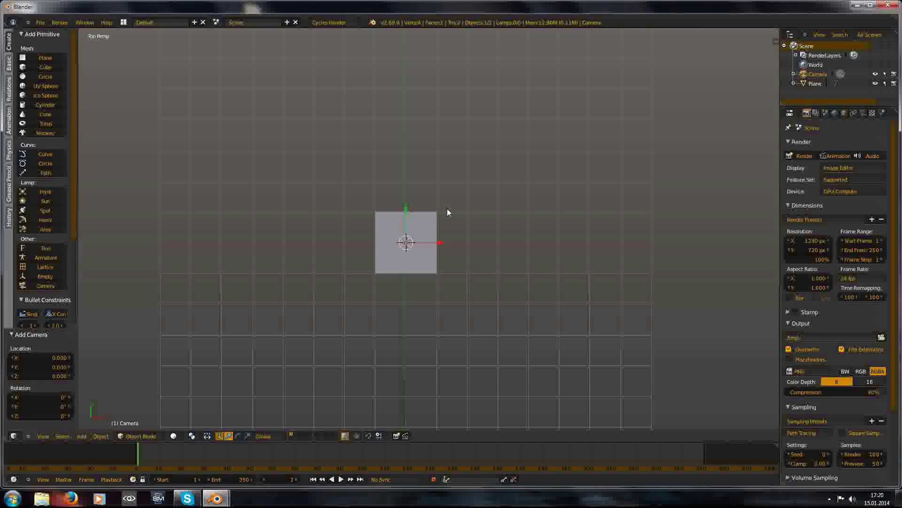
Align the new camera to the top view, and clear its location and rotation.
key(ctrl+alt+KP_0)
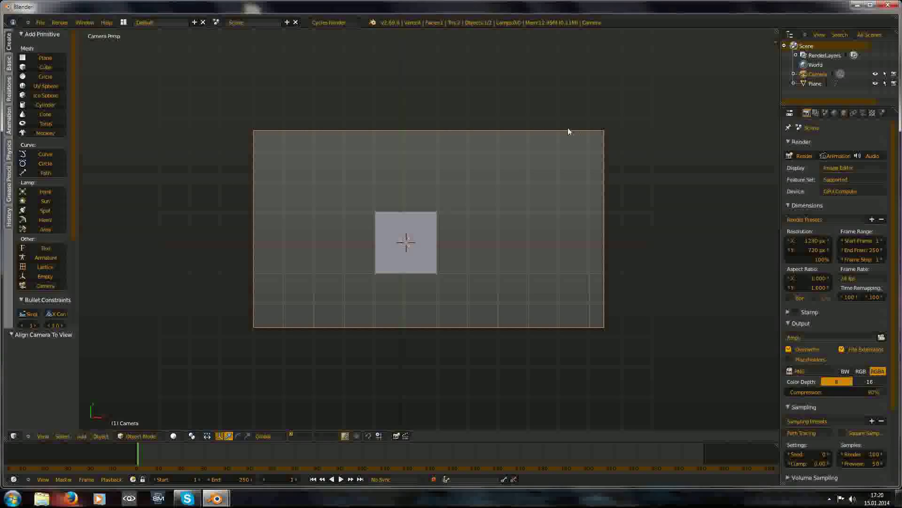
shift+middle_drag(458, 231, 458, 227)
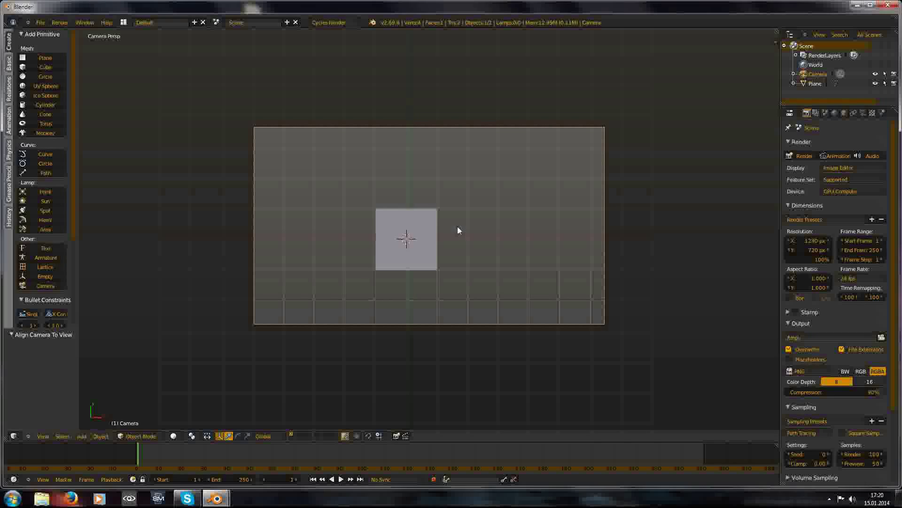
key(alt+g)
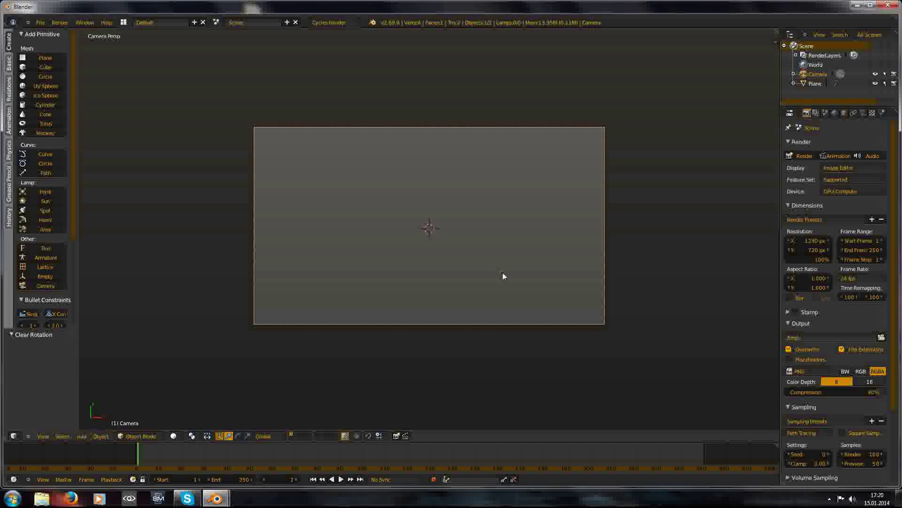
Start the Screencast Keys display in the 3D viewport.
key(n)
scroll(683, 348, down, 5)
click(725, 392)
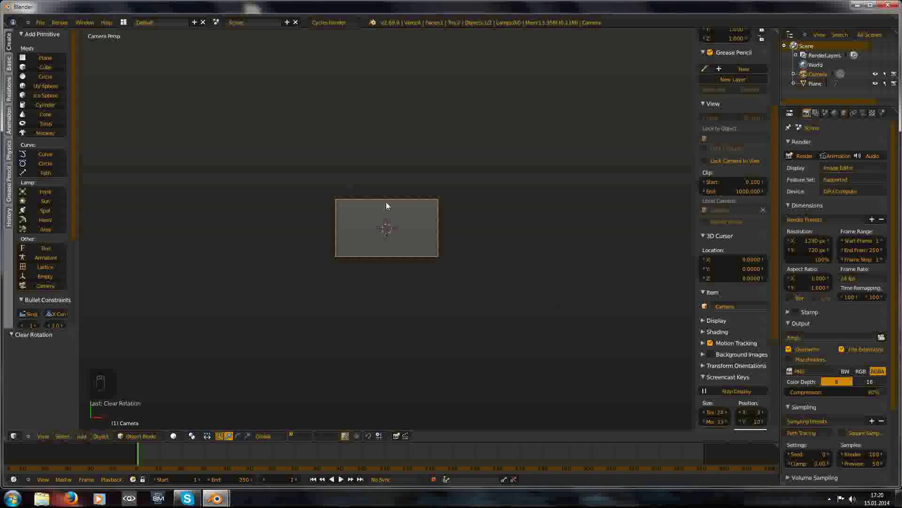
Try to move the camera up along the global Z axis.
key(n)
scroll(402, 235, up, 6)
key(g)
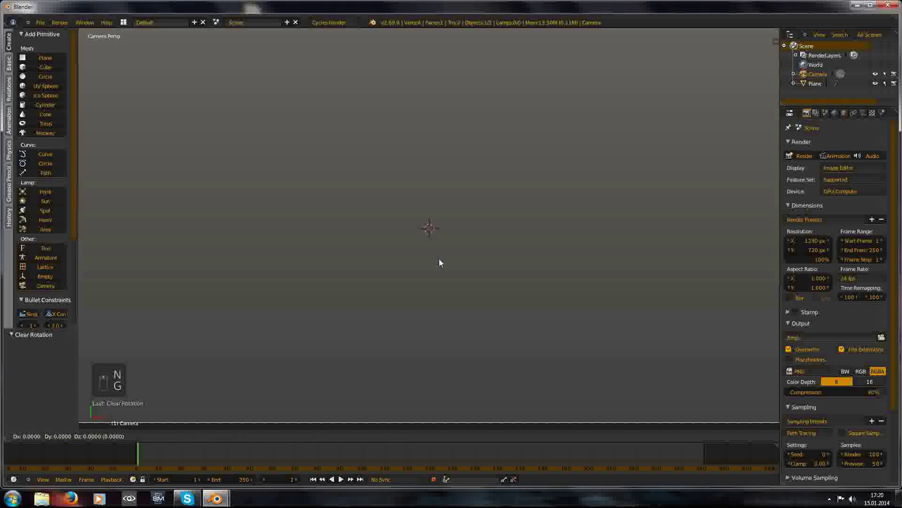
text(z)
text(&)
click(440, 261)
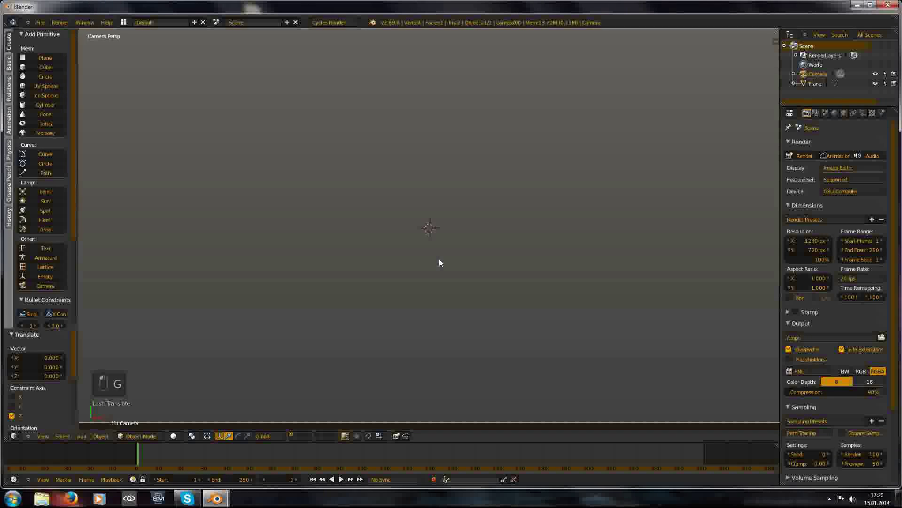
scroll(432, 282, down, 5)
middle_drag(426, 306, 431, 224)
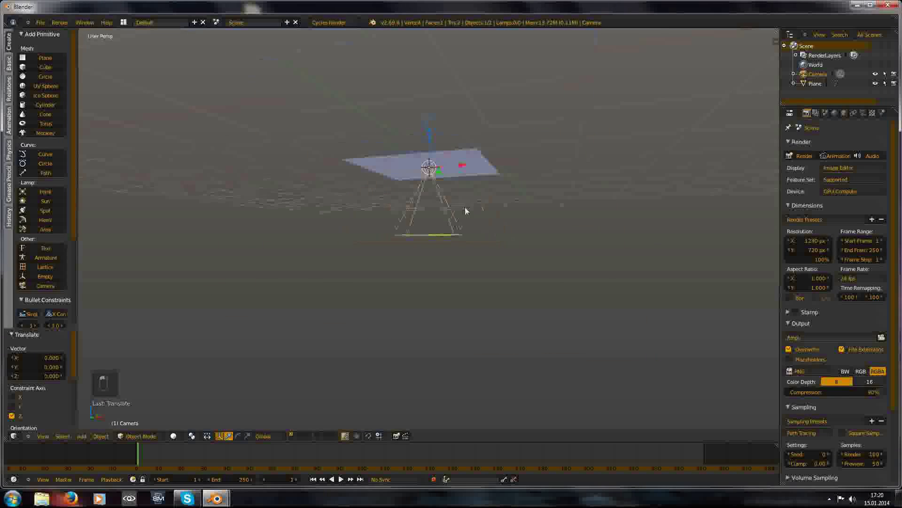
key(g)
key(z)
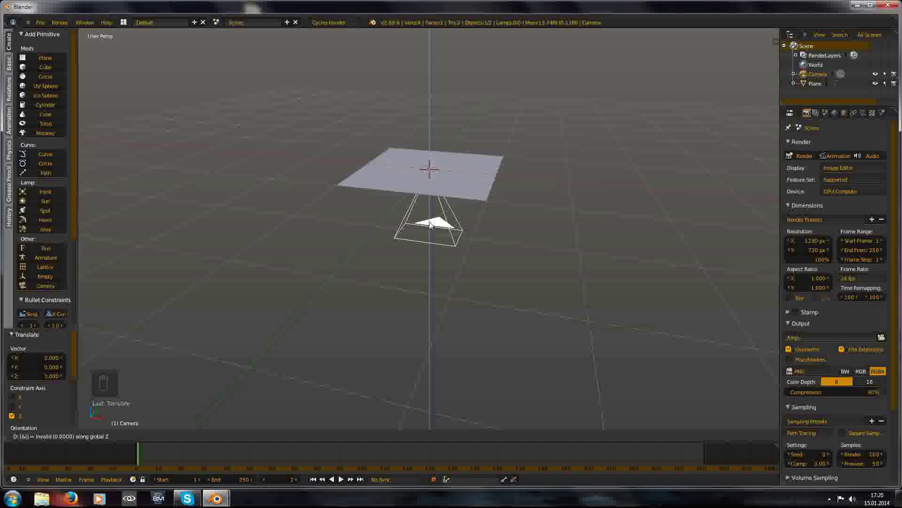
click(431, 224)
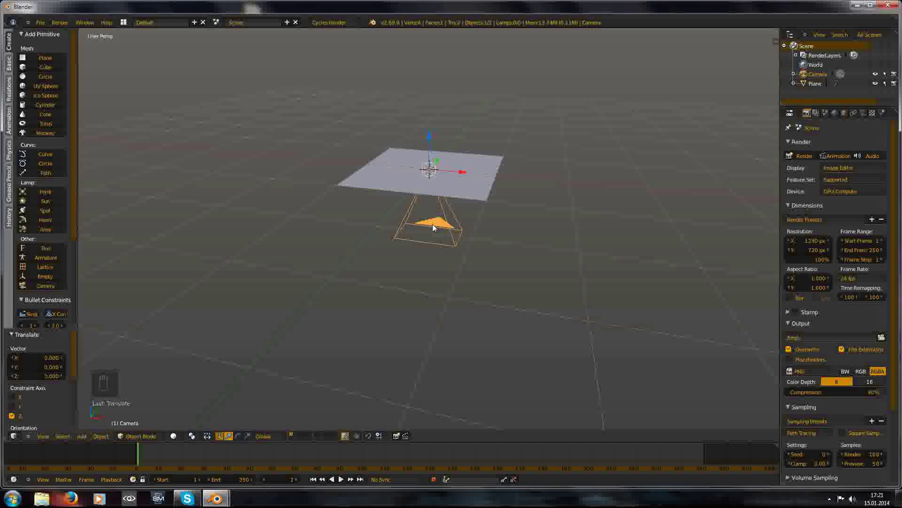
Move the camera straight up along the global Z axis, well above the plane, and look through it.
key(g)
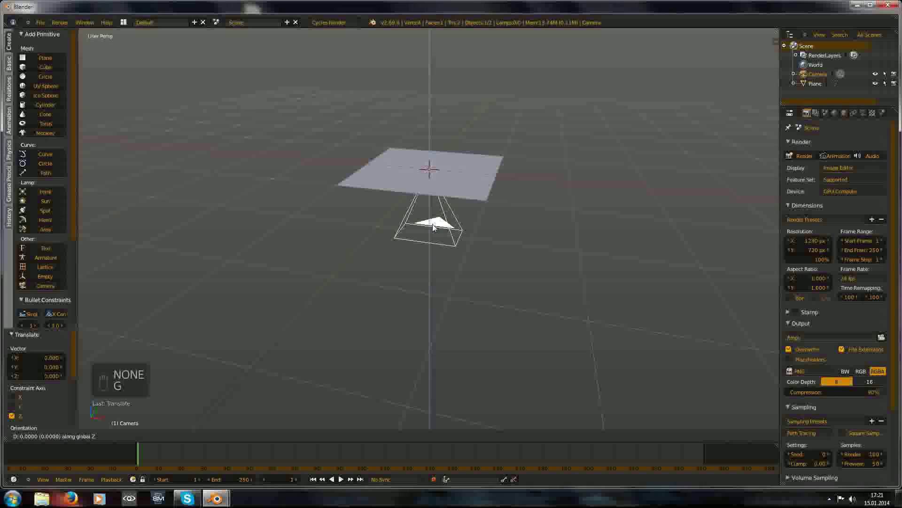
click(433, 228)
scroll(452, 225, down, 5)
key(KP_0)
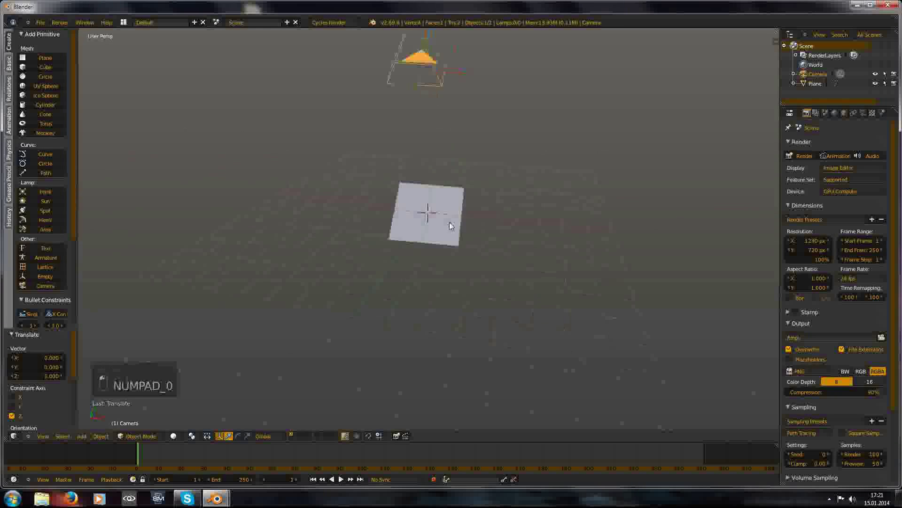
Switch the camera's lens to Orthographic.
click(865, 113)
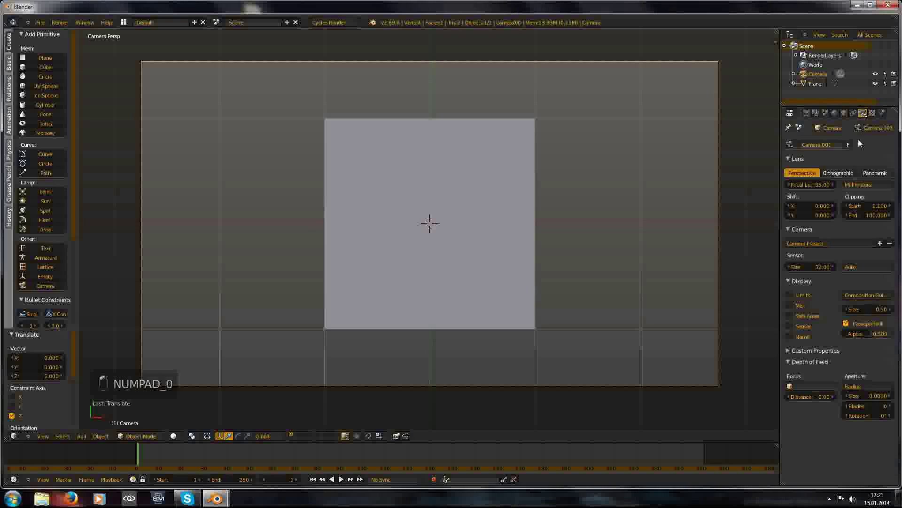
click(838, 173)
scroll(482, 221, down, 5)
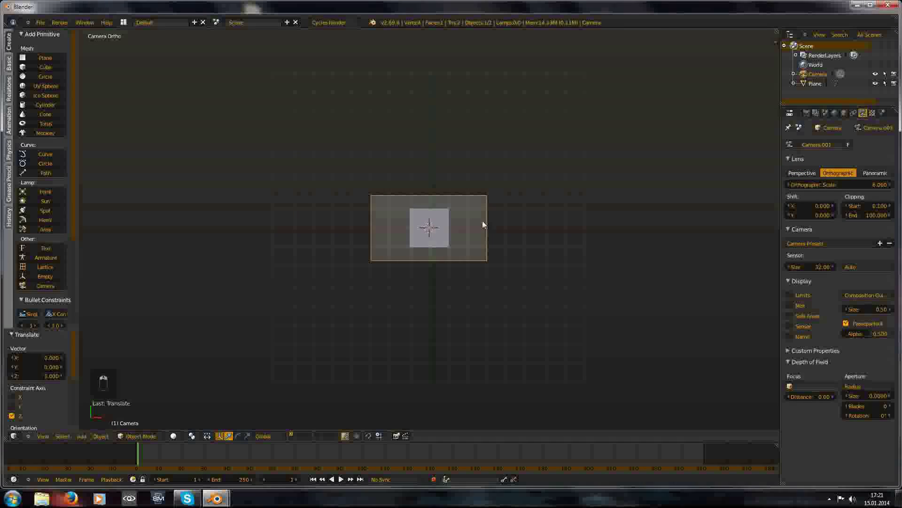
Scale the plane uniformly by a factor of 0.5.
right_click(436, 224)
scroll(464, 258, up, 5)
text(s0)
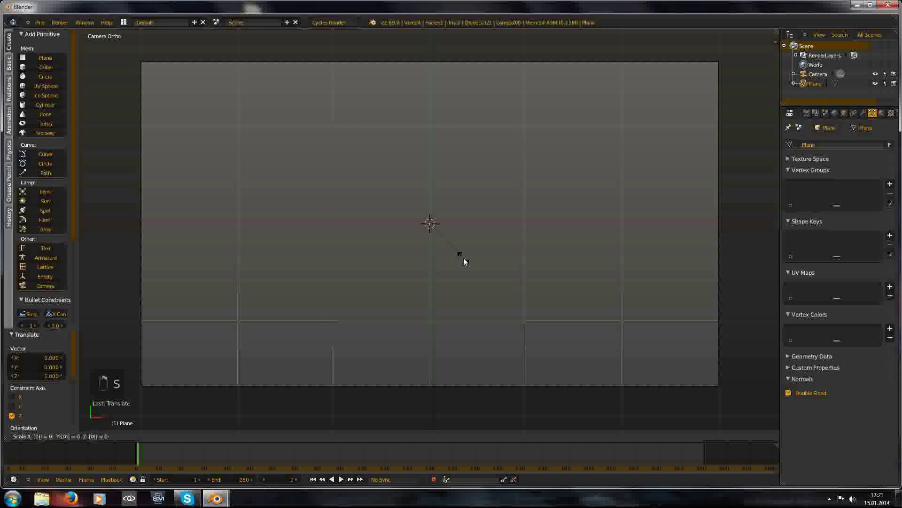
text(.5)
key(Return)
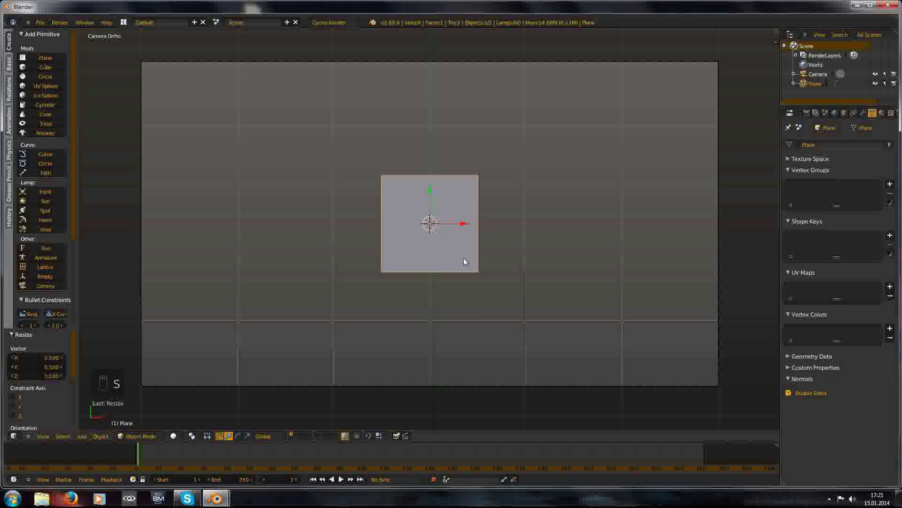
Move the plane into the upper-left corner of the camera frame.
key(g)
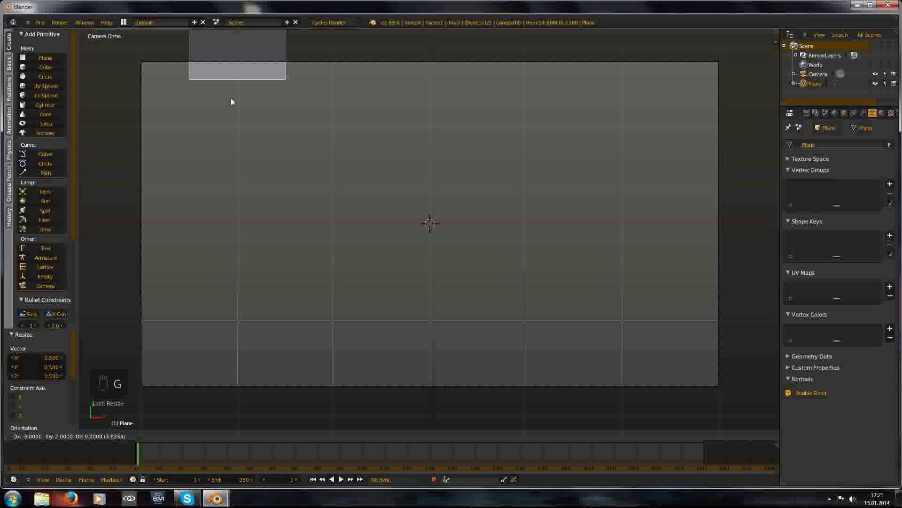
click(228, 160)
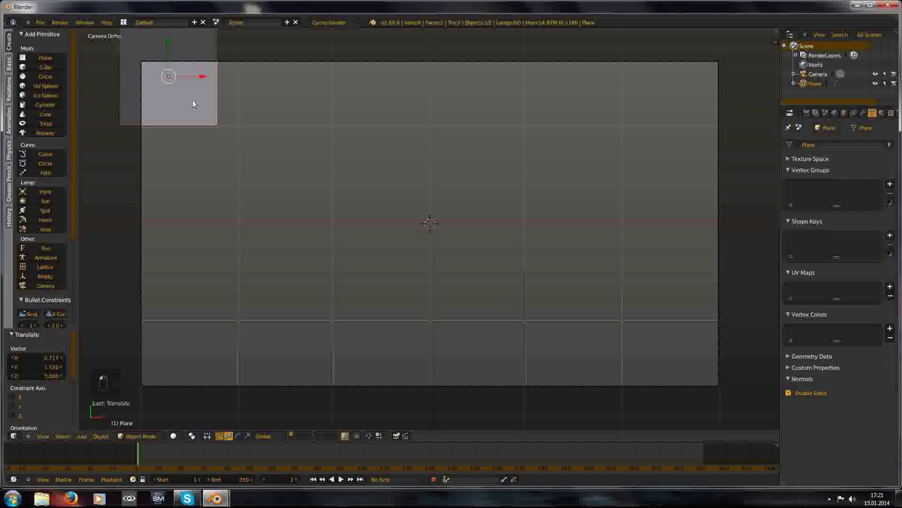
key(g)
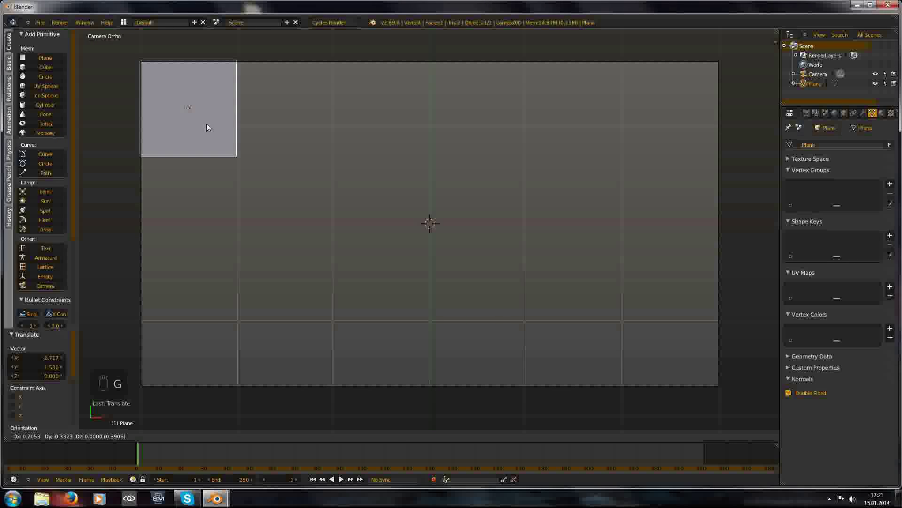
click(206, 123)
Fine-tune the plane's position so its outer edges line up with the camera frame's upper-left corner.
scroll(214, 151, down, 1)
shift+middle_drag(222, 136, 268, 141)
scroll(269, 141, up, 3)
shift+middle_drag(322, 187, 594, 315)
scroll(481, 264, up, 2)
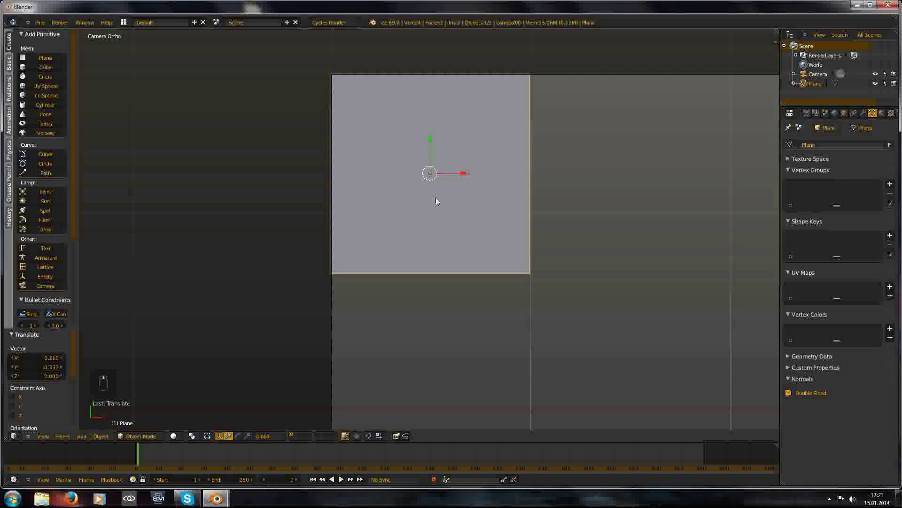
scroll(436, 201, up, 2)
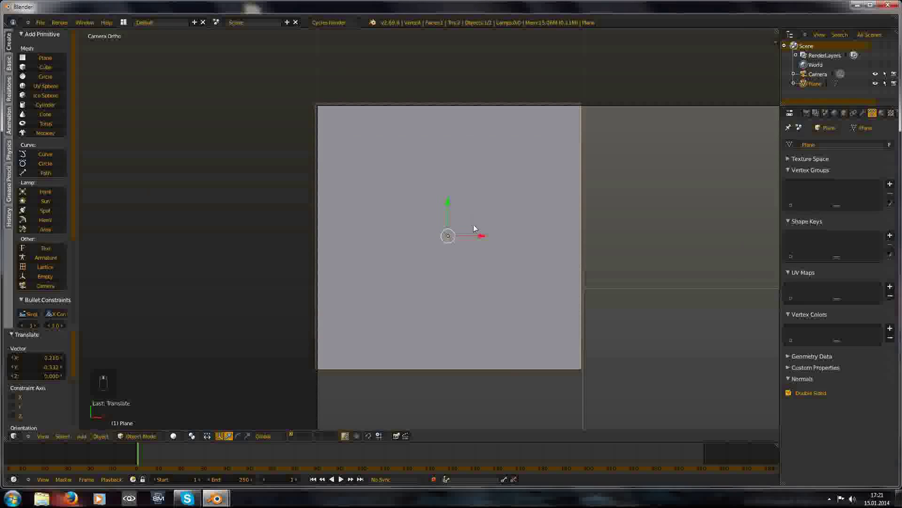
key(g)
click(472, 228)
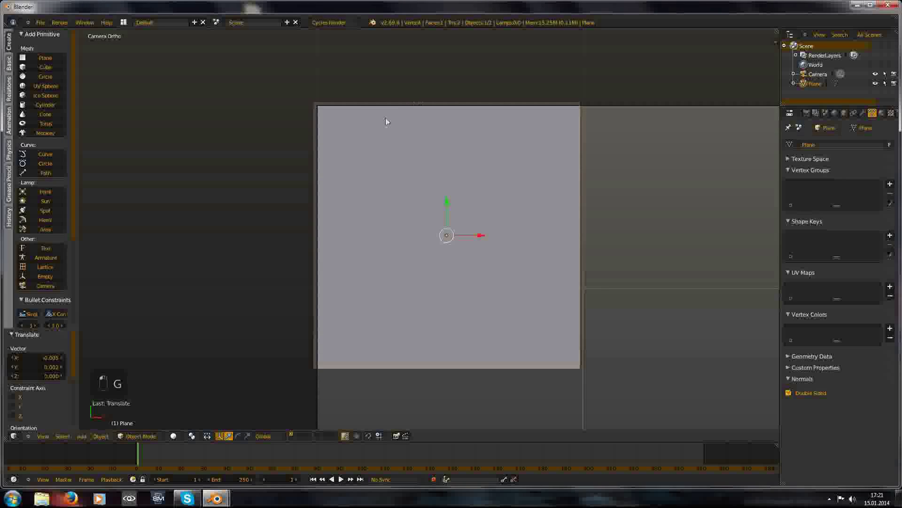
scroll(385, 122, up, 1)
key(g)
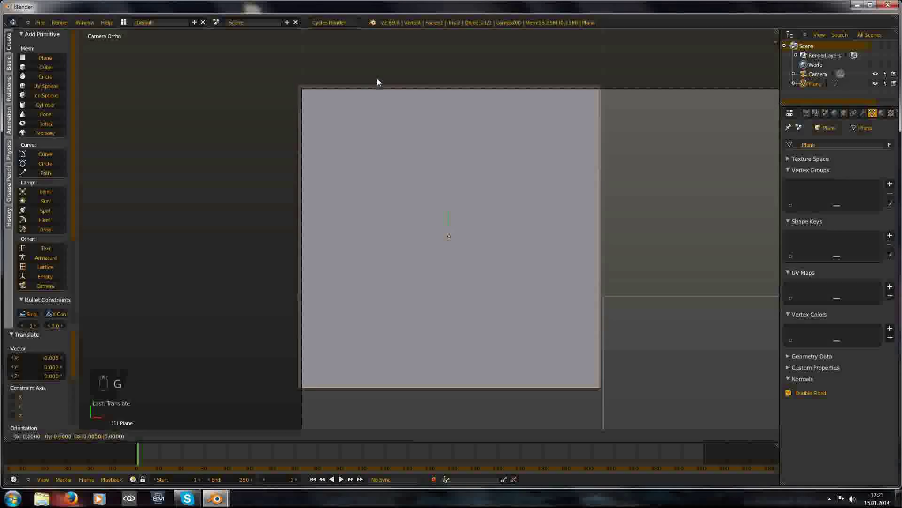
click(379, 83)
key(g)
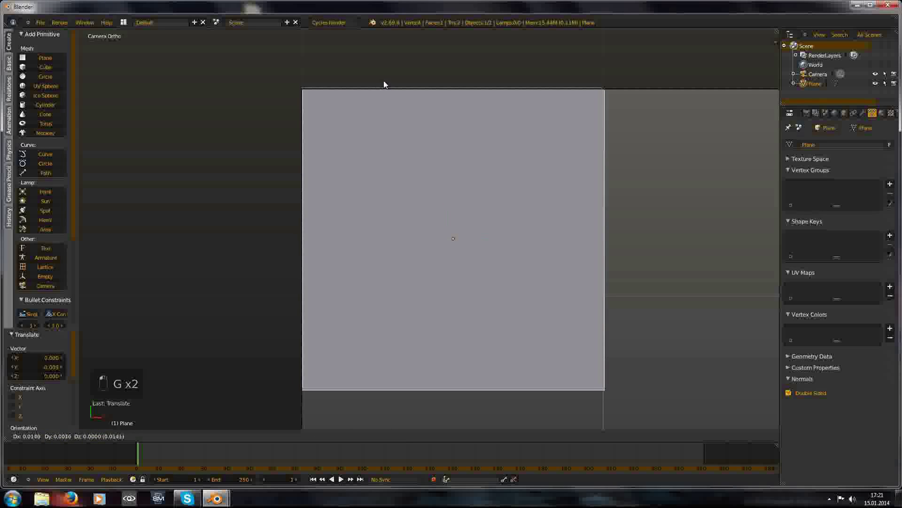
click(379, 81)
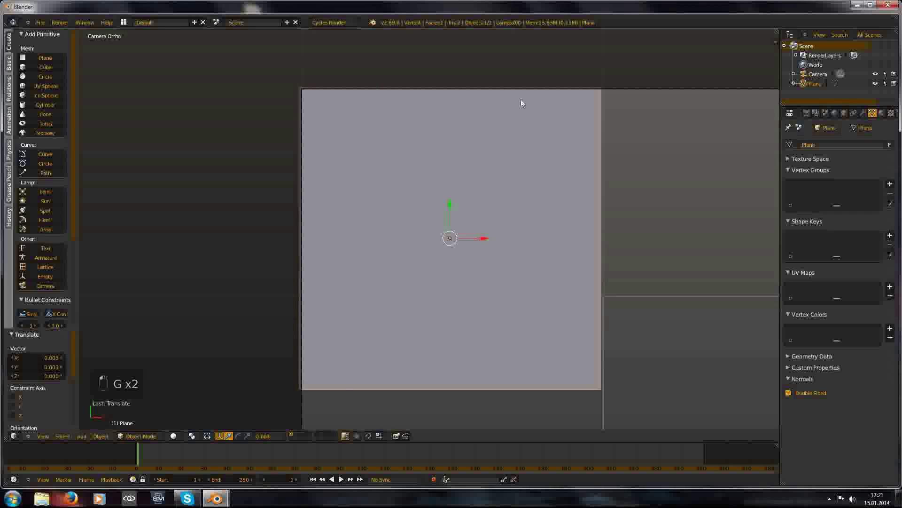
Insert a Rotation keyframe for the unrotated plane at frame 1.
scroll(413, 264, down, 9)
shift+middle_drag(472, 254, 419, 285)
scroll(408, 272, up, 5)
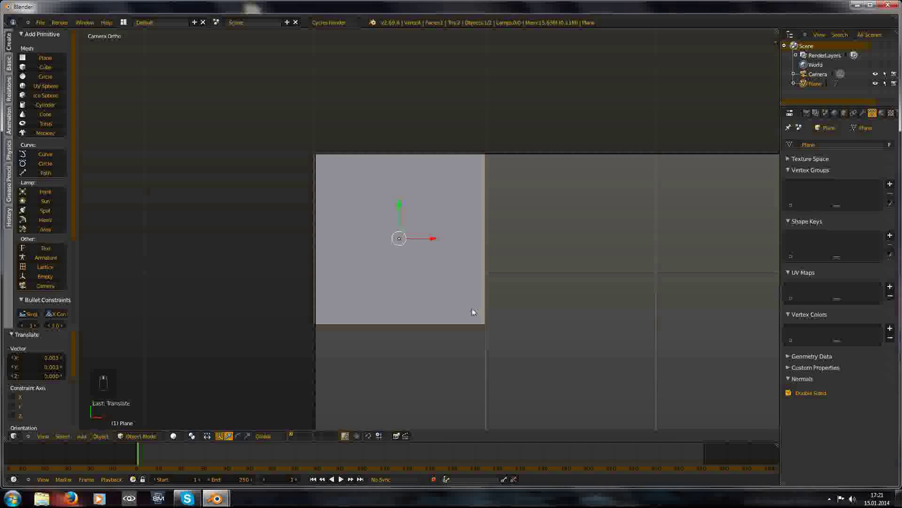
key(i)
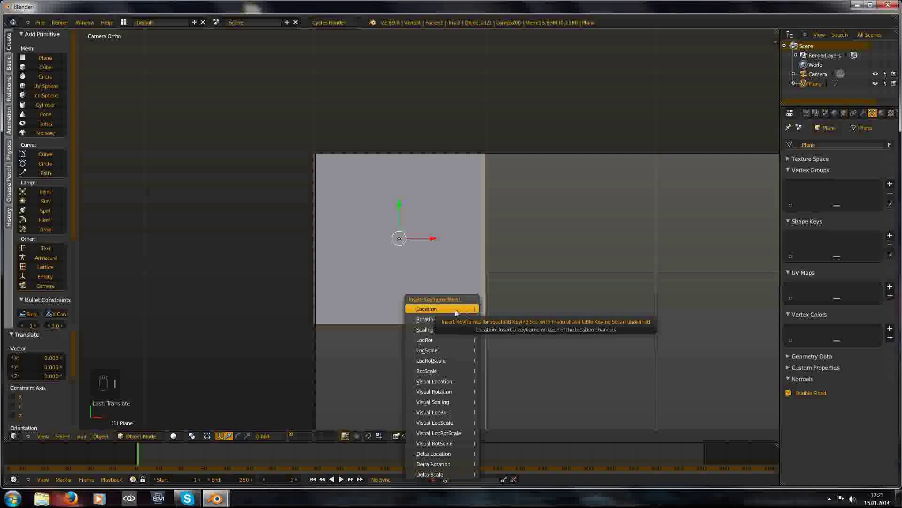
click(439, 319)
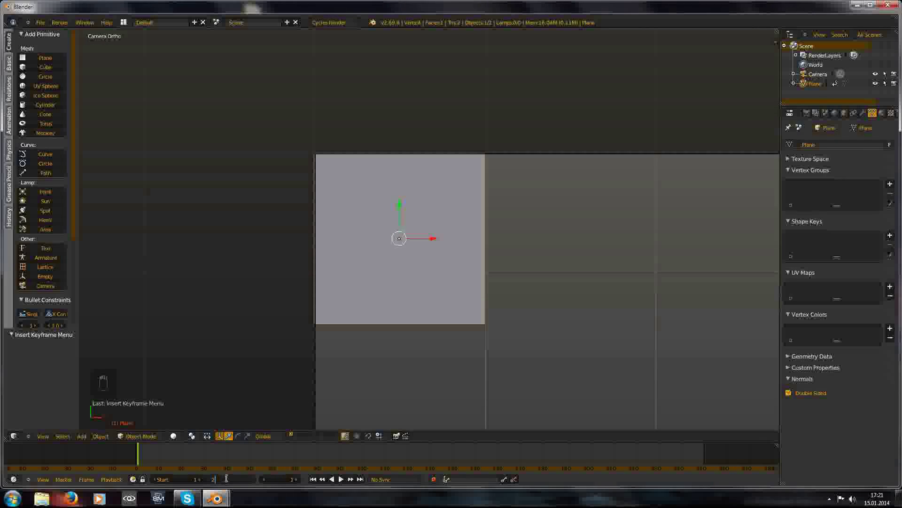
Set the animation's end frame to 24 and jump to that frame.
text(4)
key(Return)
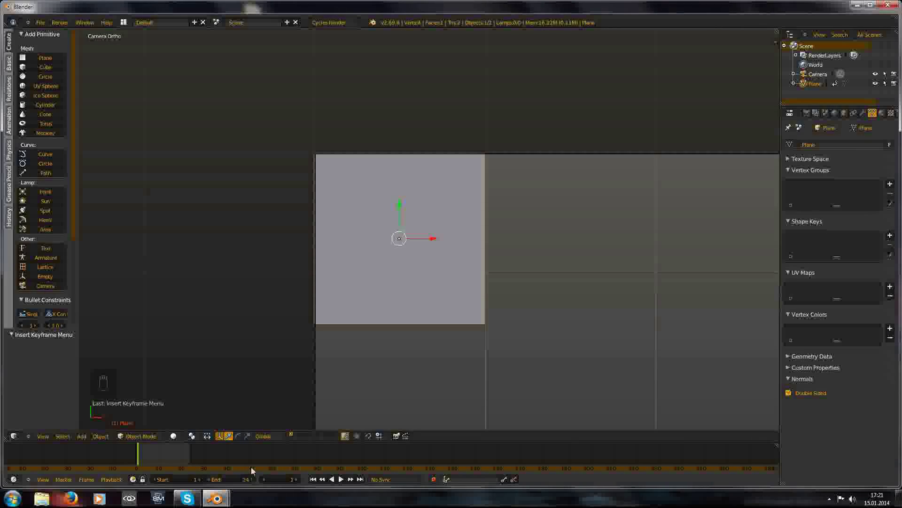
key(shift+Right)
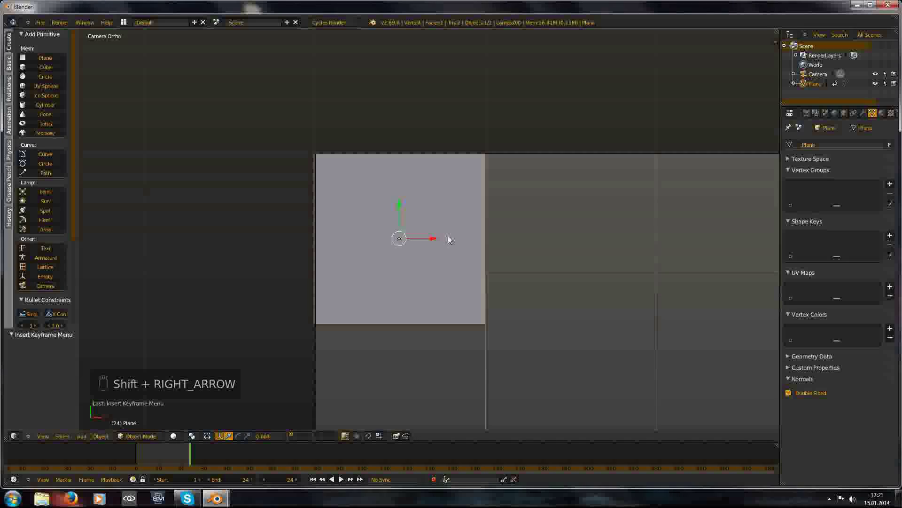
Rotate the plane 90 degrees about the Y axis and insert a Rotation keyframe at frame 24.
key(r)
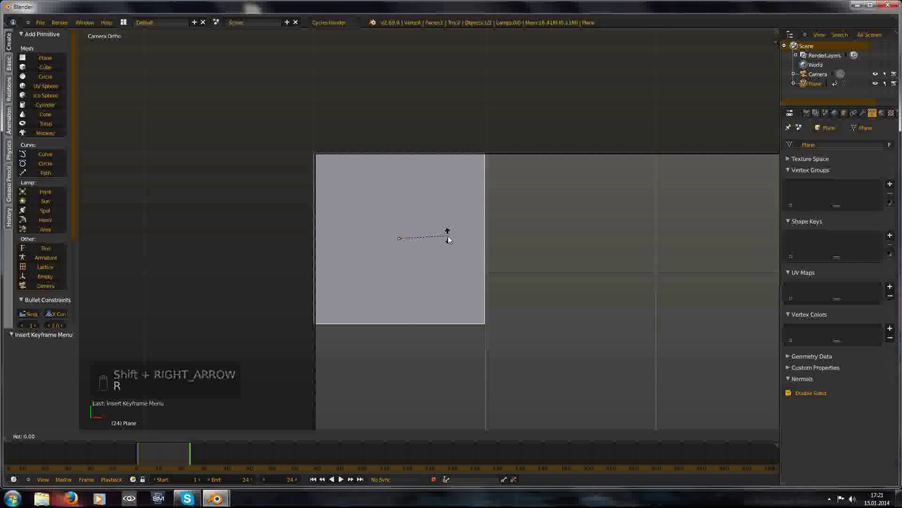
text(y90)
key(Return)
key(i)
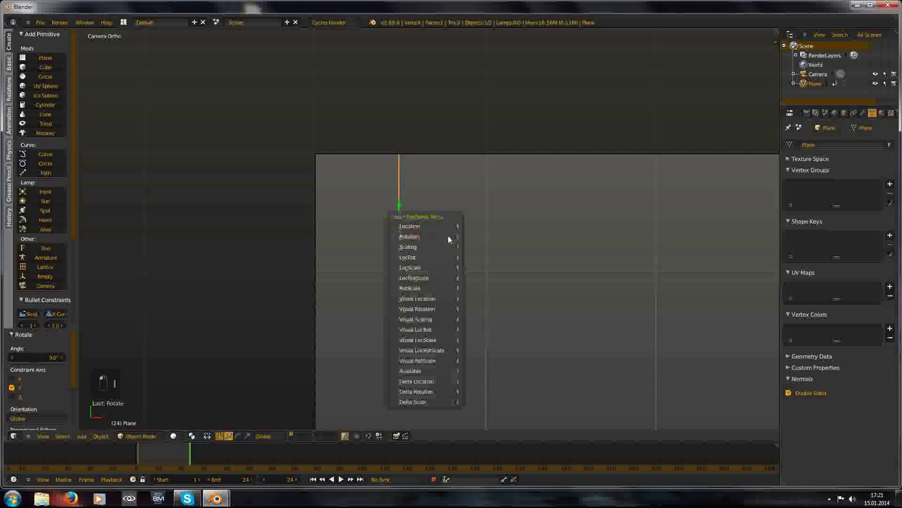
click(448, 236)
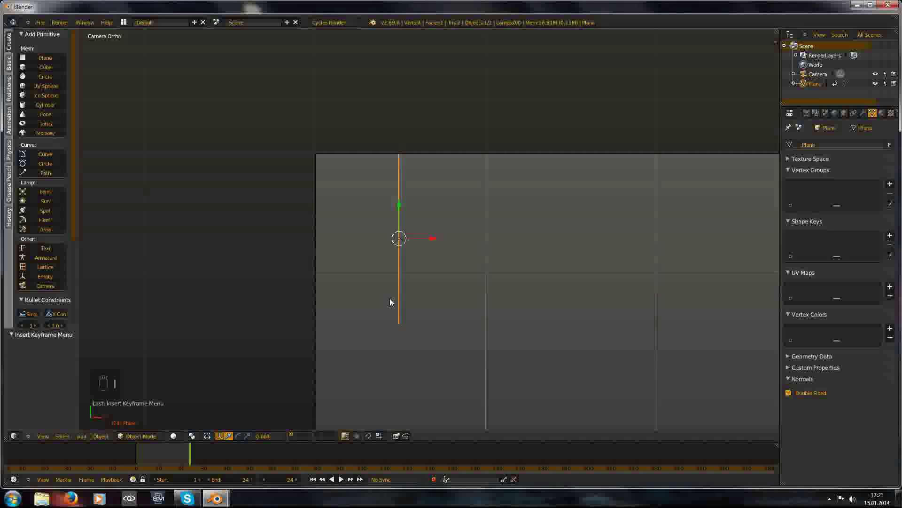
Play back the plane's flip animation with the end frame extended to 28, and return to frame 1.
key(shift+Left)
key(alt+a)
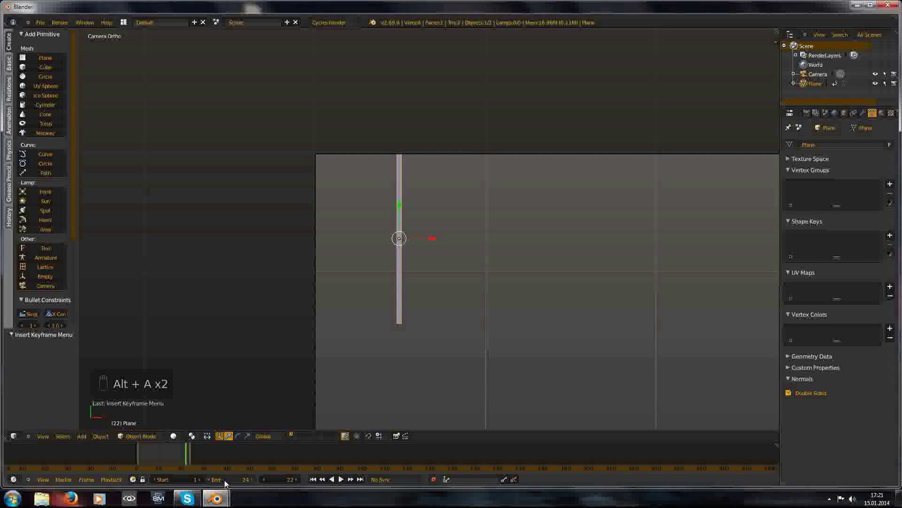
key(alt+a)
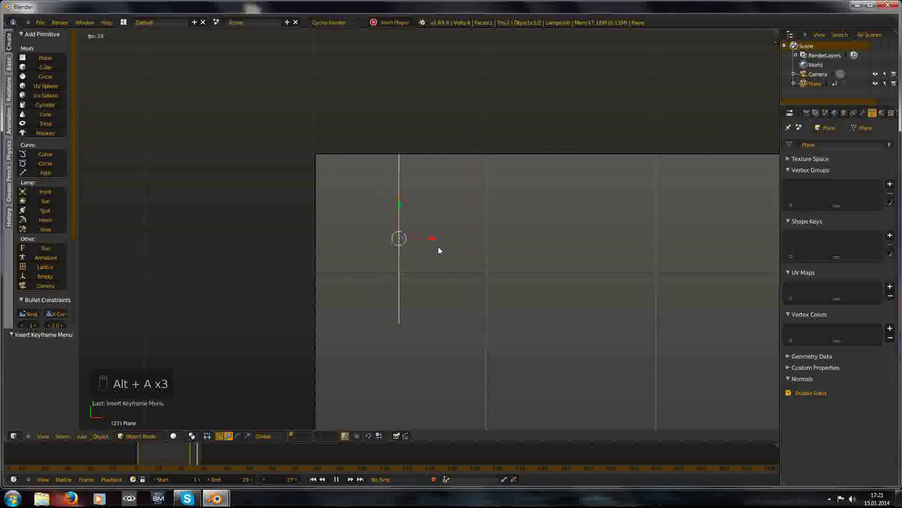
key(alt+a)
key(shift+Left)
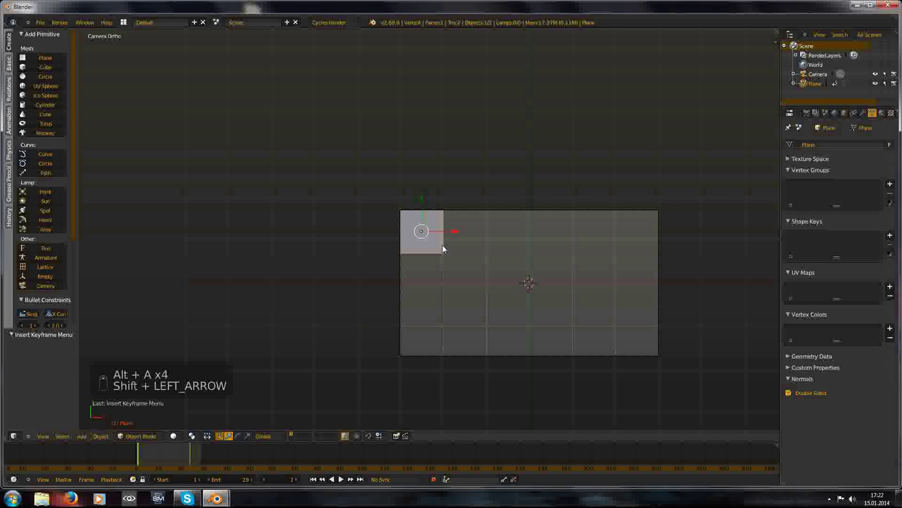
Duplicate the animated plane and try to move the copy 1 unit along the X axis.
scroll(442, 244, up, 6)
key(shift+d)
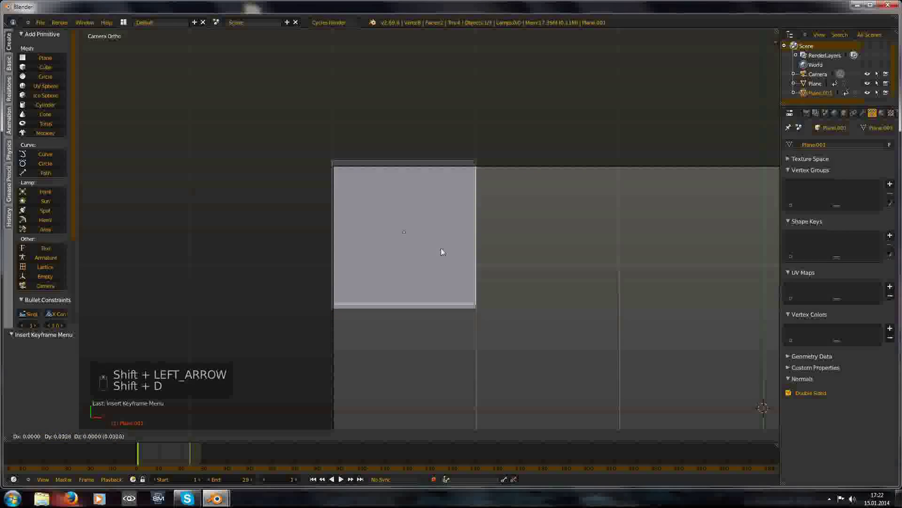
text(g)
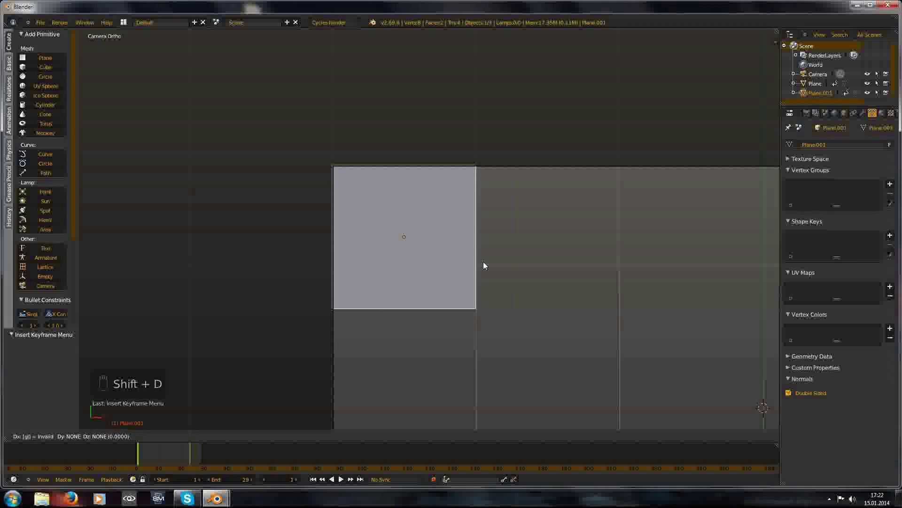
text(x1)
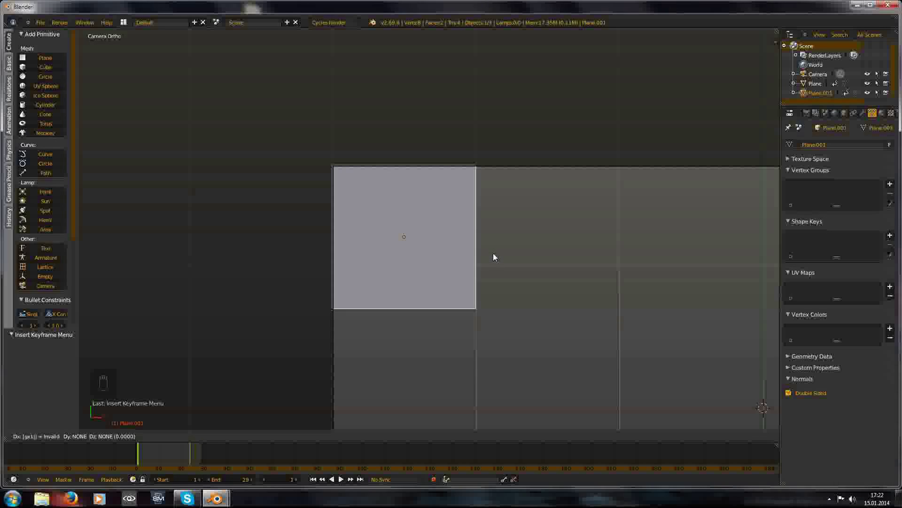
right_click(488, 251)
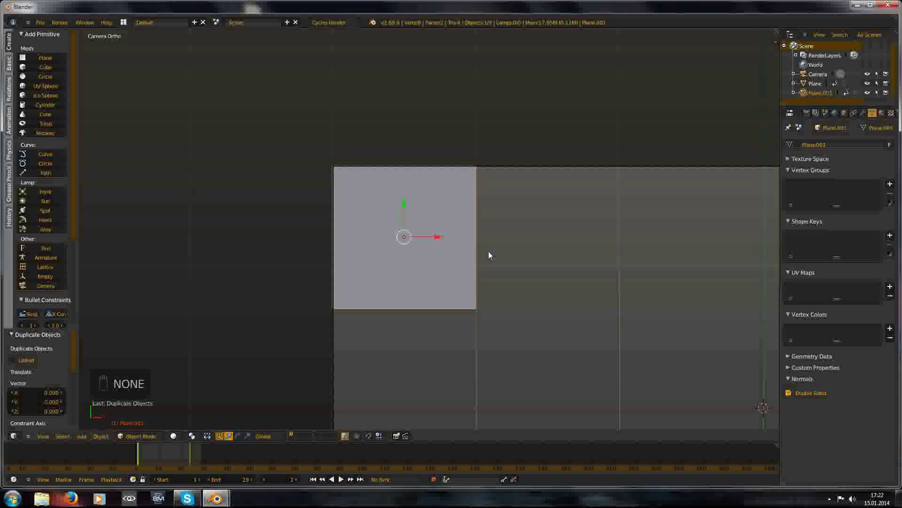
key(g)
key(x)
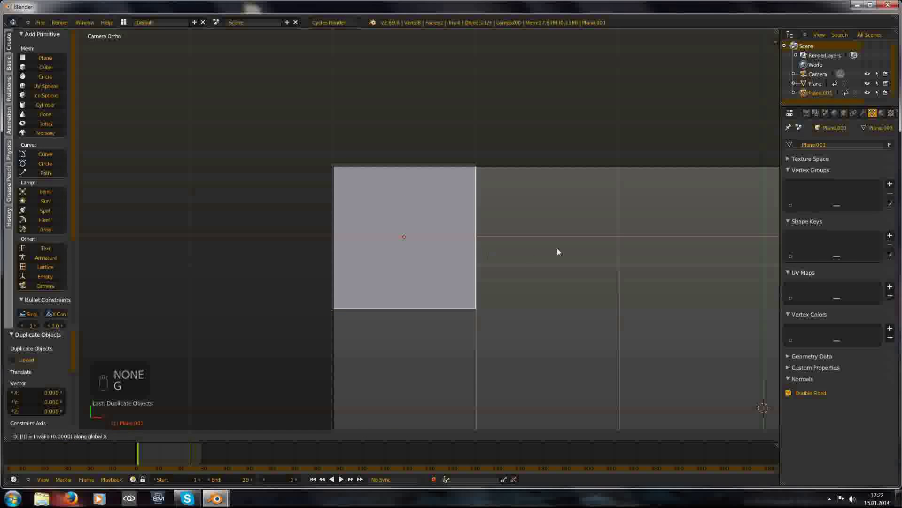
right_click(522, 246)
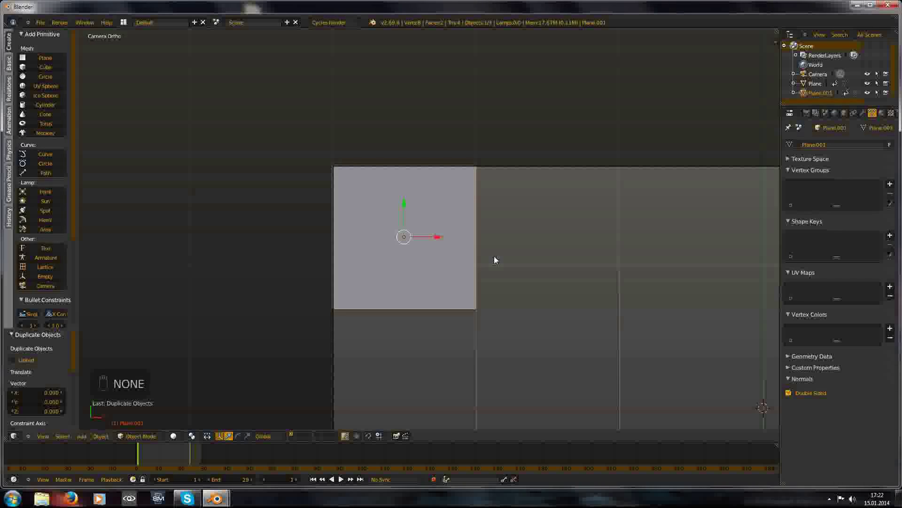
Move the duplicated plane 1 unit along the X axis so it sits beside the original in the camera frame.
key(g)
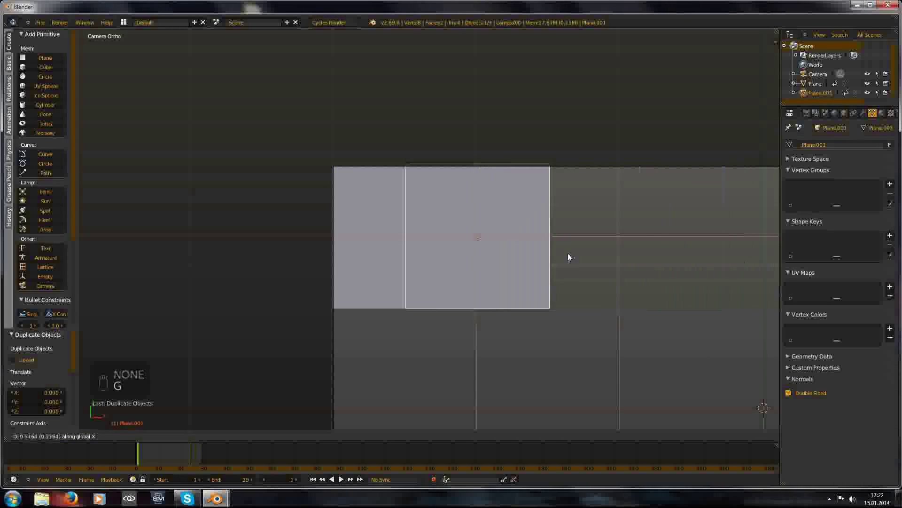
click(666, 260)
scroll(666, 260, down, 5)
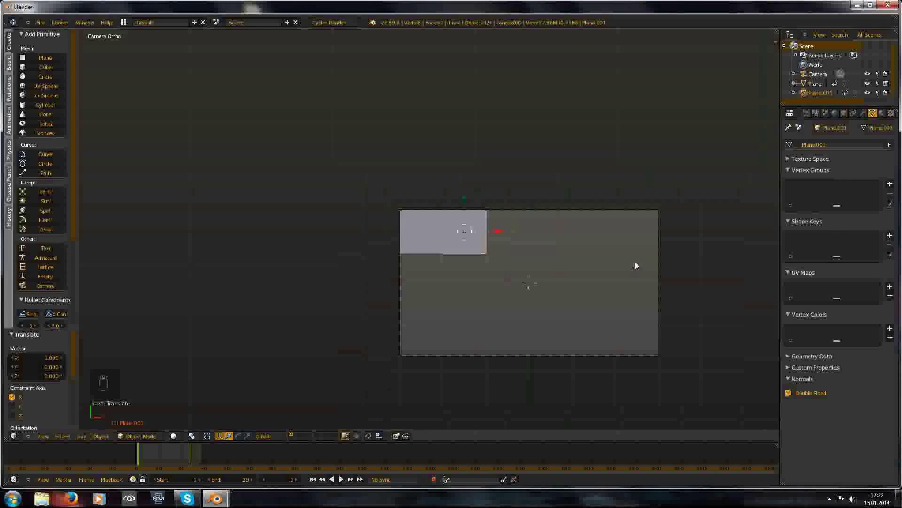
shift+middle_drag(576, 254, 537, 258)
scroll(489, 286, up, 5)
shift+middle_drag(445, 331, 414, 295)
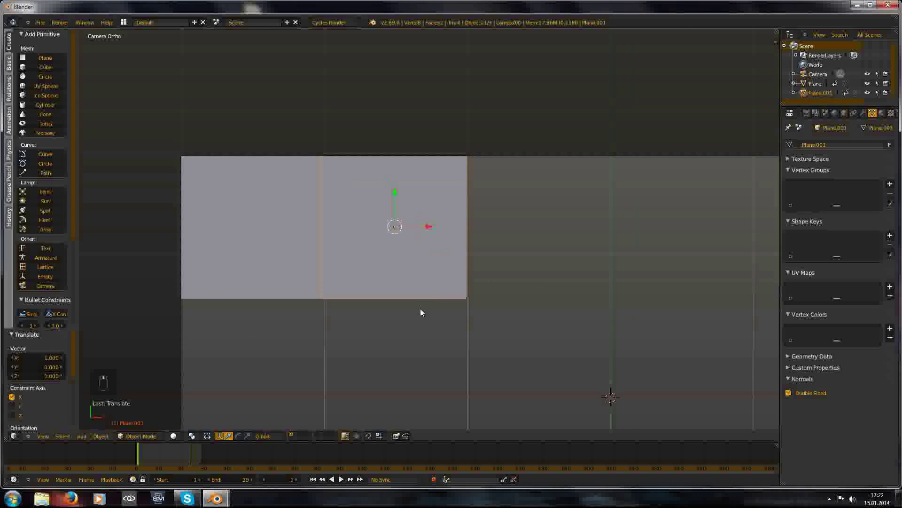
Try repeating the last 1-unit X move on the second plane, and undo it.
scroll(344, 289, down, 5)
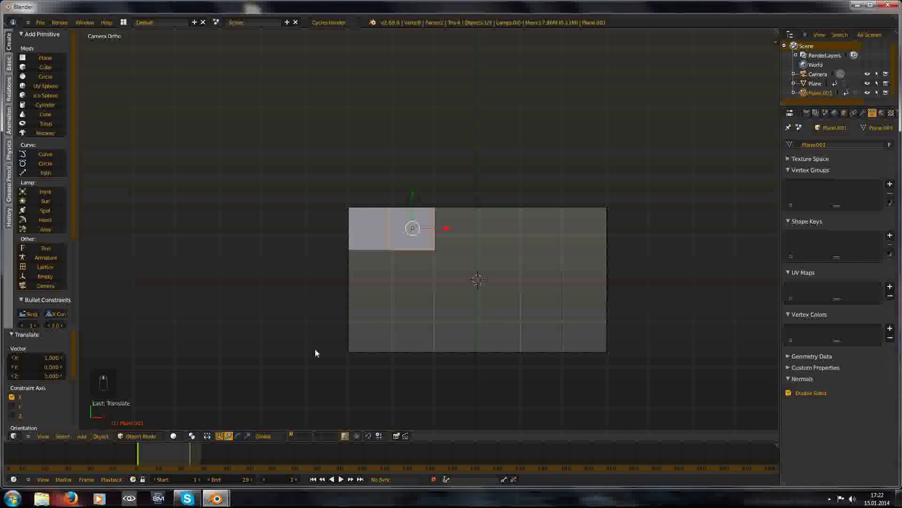
scroll(315, 349, up, 6)
shift+middle_drag(472, 301, 435, 327)
key(shift+r)
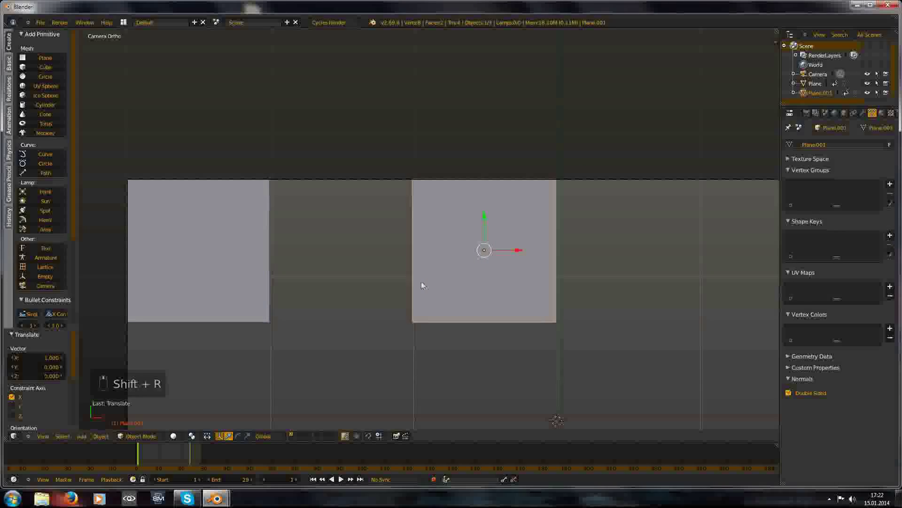
key(ctrl+z)
Duplicate the second plane and place the copy 1 unit further along the X axis.
key(shift+d)
right_click(421, 288)
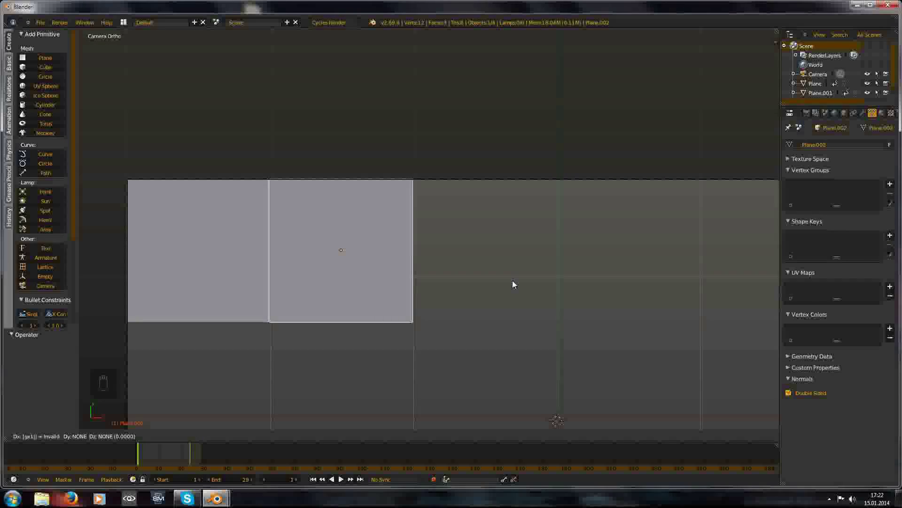
key(BackSpace)
key(BackSpace)
key(BackSpace)
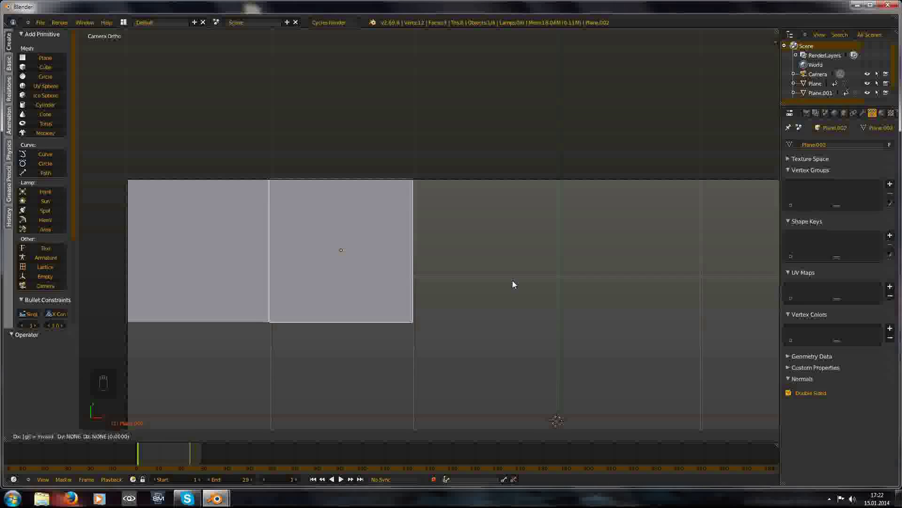
text(1)
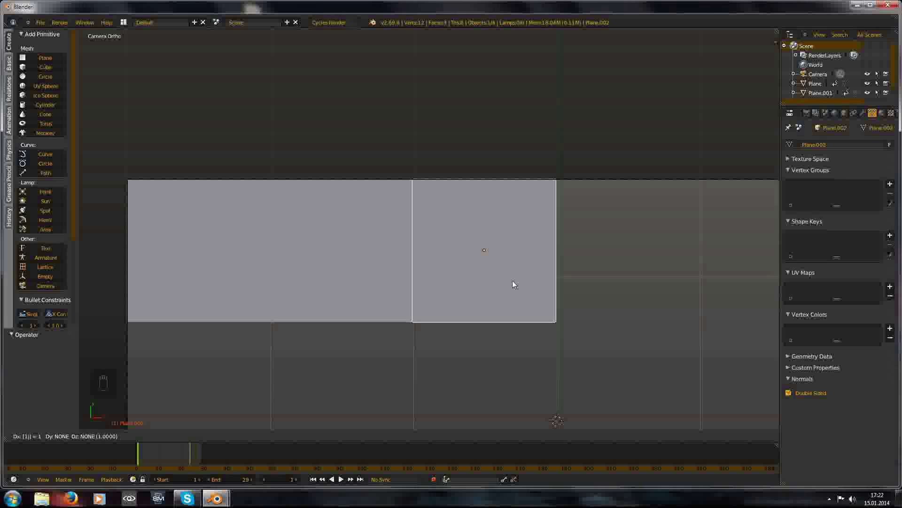
key(Return)
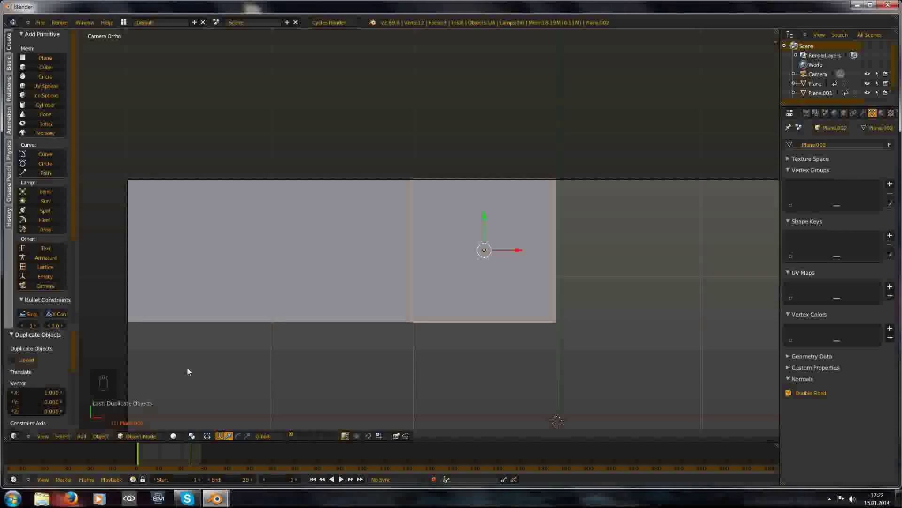
Repeat the 1-unit duplication three times to complete the top row of six planes across the camera frame.
scroll(500, 253, down, 3)
key(shift+r)
key(shift+r)
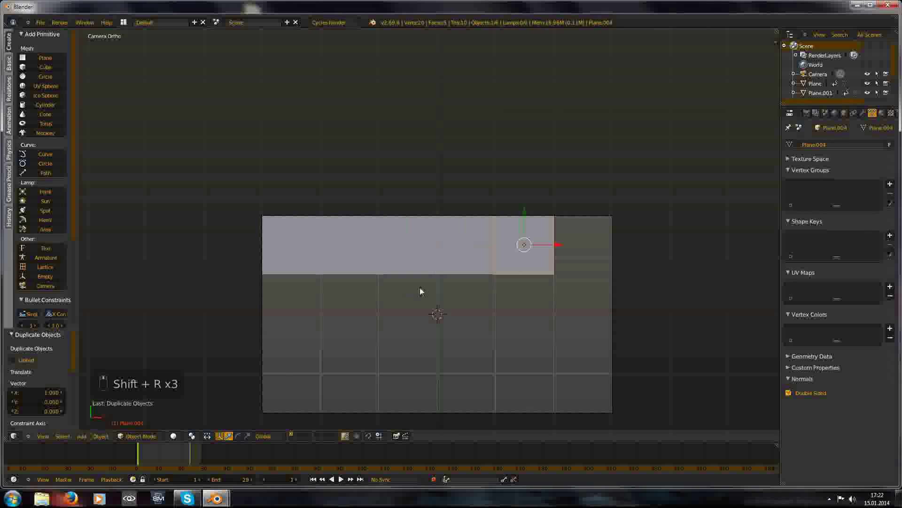
key(shift+r)
scroll(248, 256, up, 3)
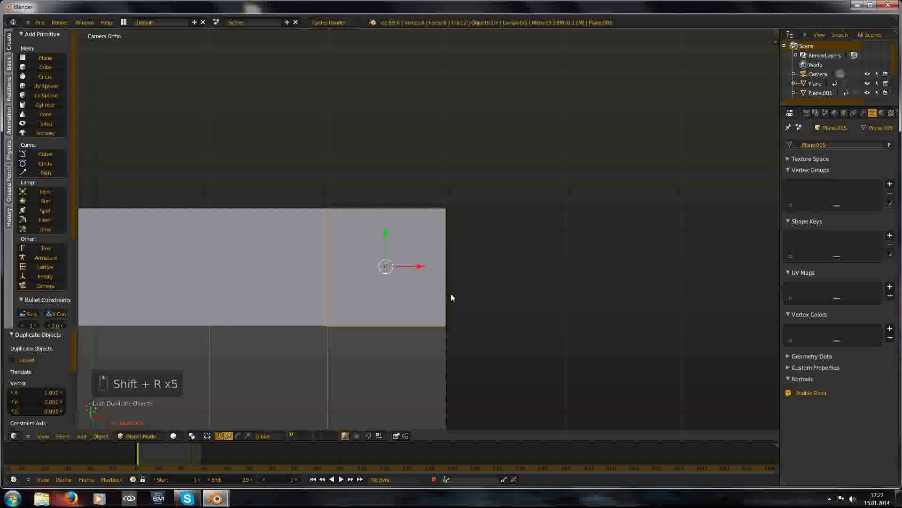
scroll(451, 297, up, 3)
Select all six planes of the top row together.
scroll(413, 313, down, 4)
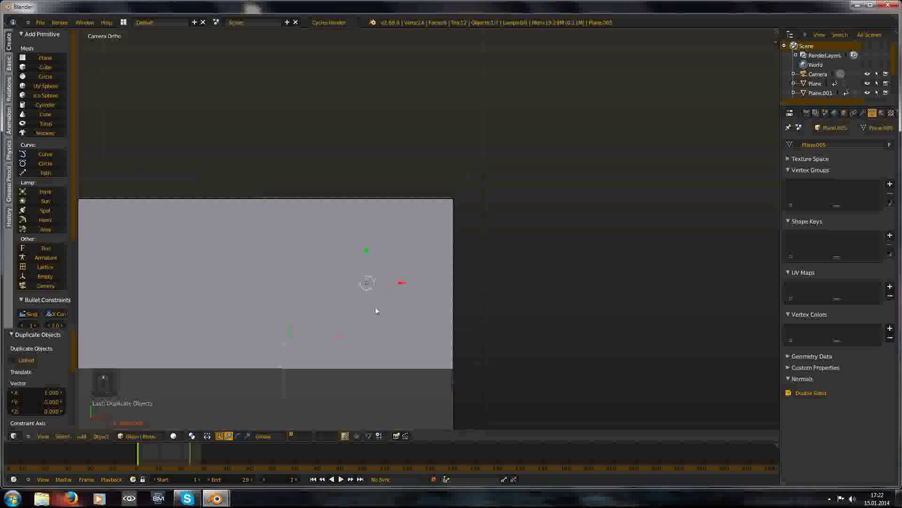
shift+right_click(371, 242)
shift+right_click(314, 247)
shift+right_click(285, 253)
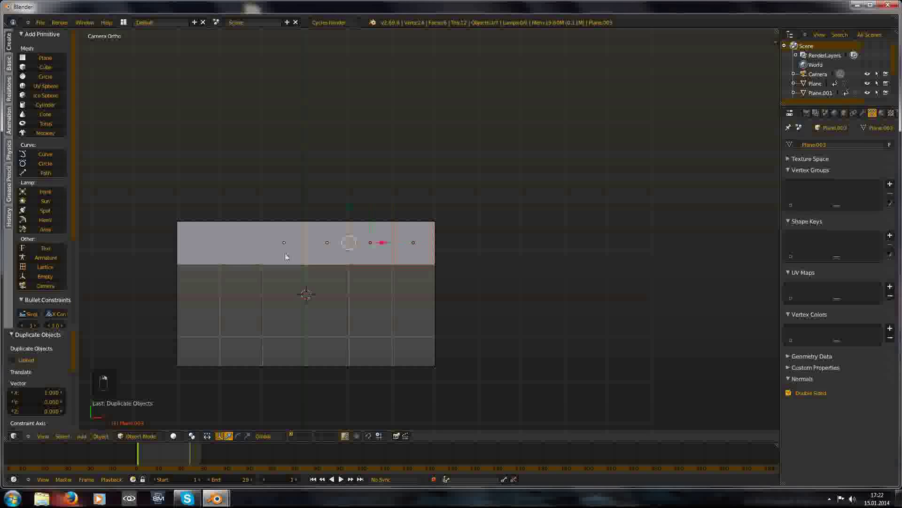
shift+right_click(242, 254)
shift+right_click(203, 254)
scroll(307, 249, up, 4)
shift+middle_drag(399, 258, 445, 228)
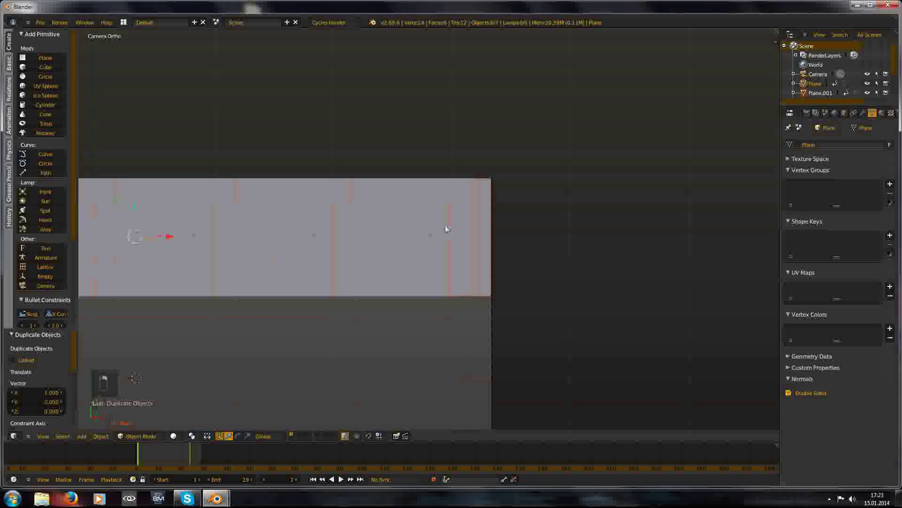
shift+middle_drag(222, 311, 557, 295)
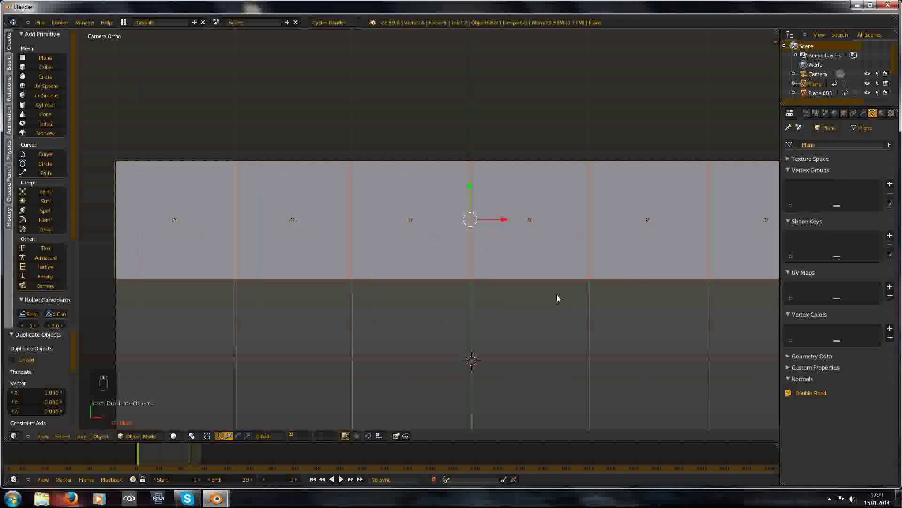
scroll(558, 298, down, 4)
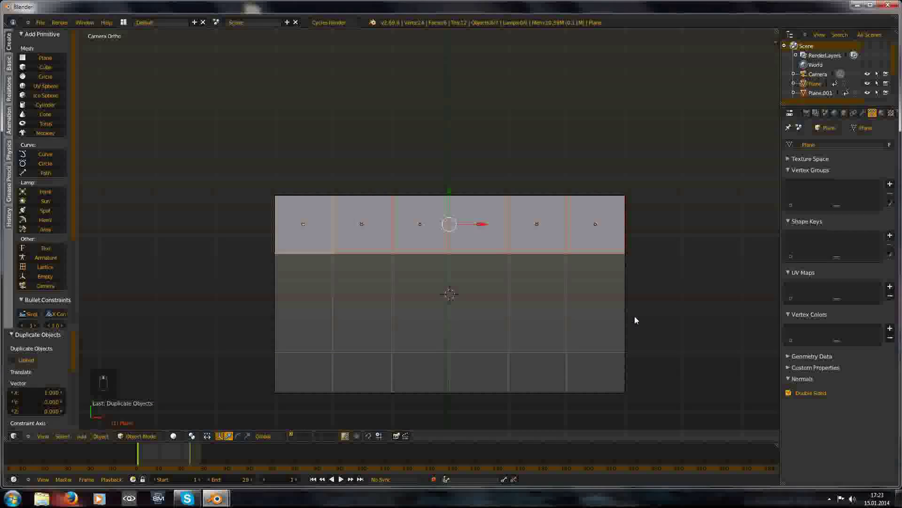
Scale the selected row of planes by about 0.995, and scale it up by about 1.012 to fill the camera frame's width.
key(s)
click(636, 314)
key(s)
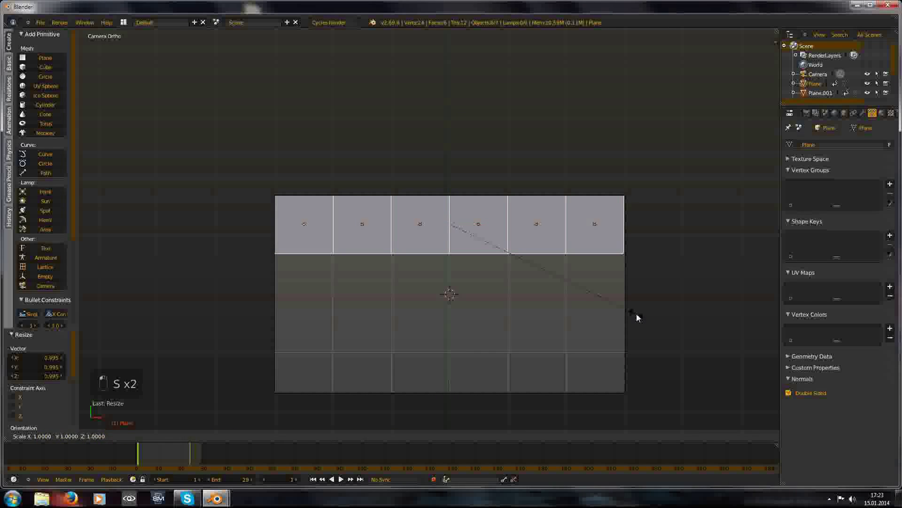
click(640, 316)
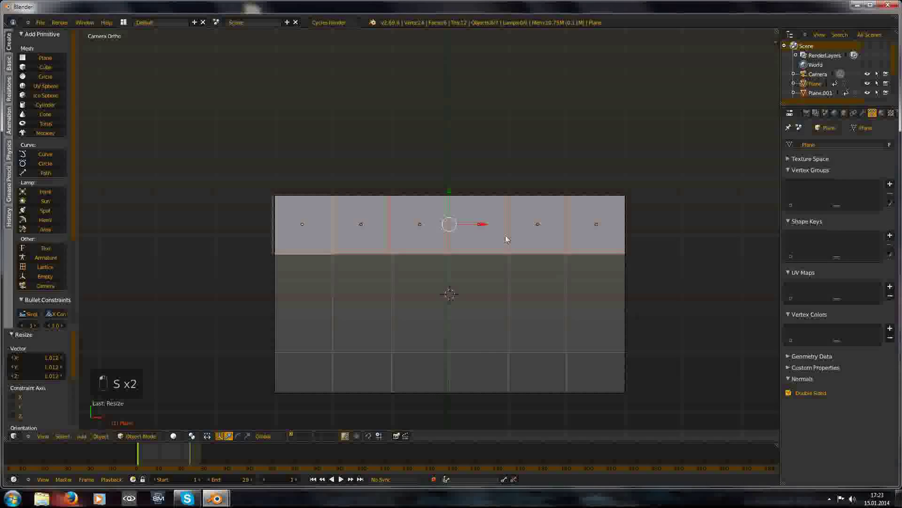
Shift the plane row about 0.048 along X and back by about 0.023, aligning its left edge with the camera frame.
click(481, 225)
drag(482, 226, 476, 225)
scroll(468, 228, up, 5)
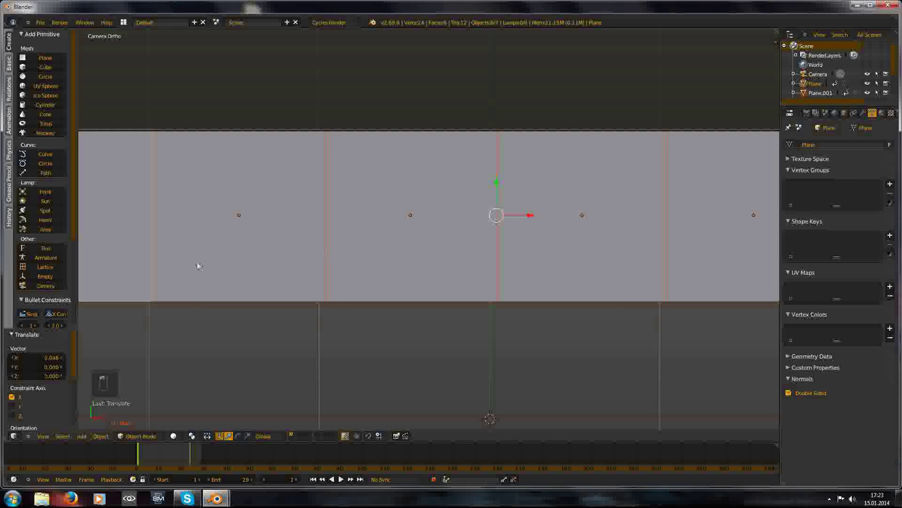
scroll(197, 263, down, 4)
shift+middle_drag(215, 264, 367, 279)
scroll(326, 267, up, 9)
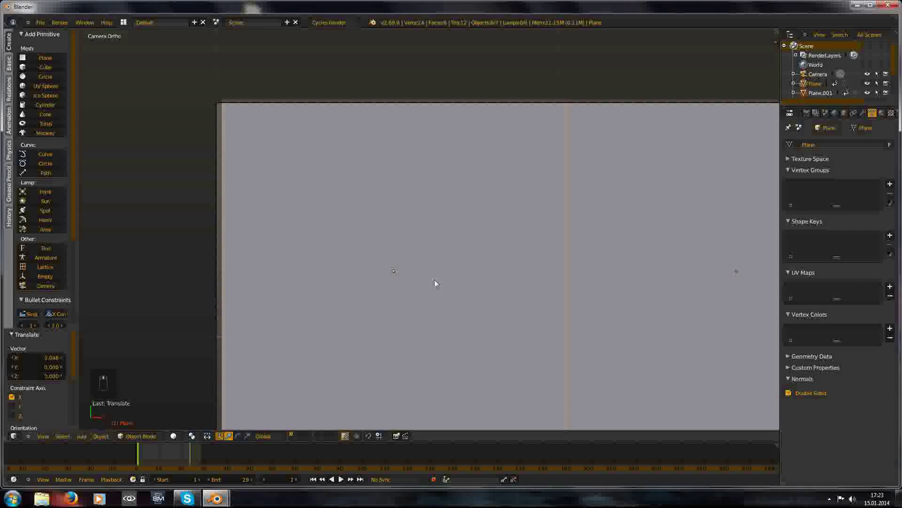
key(g)
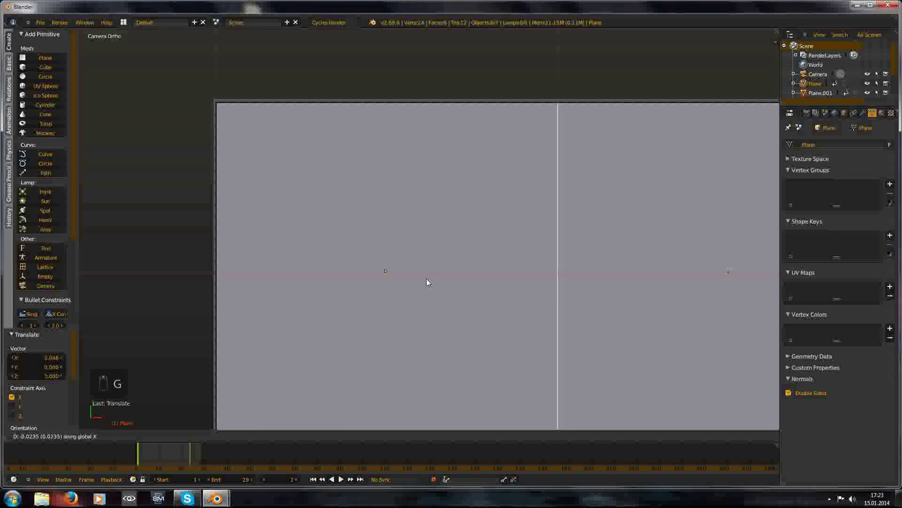
click(426, 282)
Examine the row's outer and upper edges against the camera frame, play back the flip animation, and return to frame 1.
scroll(423, 290, down, 4)
shift+middle_drag(575, 257, 82, 265)
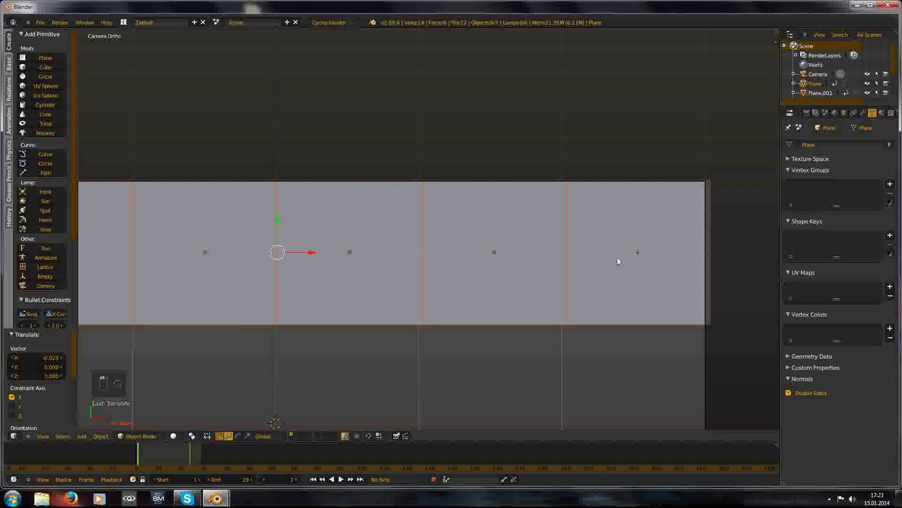
shift+middle_drag(617, 258, 677, 258)
shift+middle_drag(367, 201, 399, 240)
scroll(398, 241, up, 5)
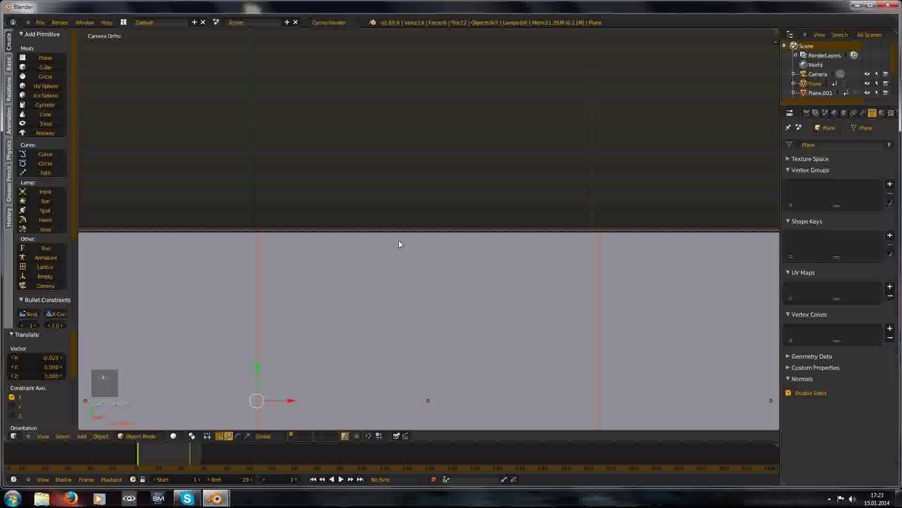
scroll(399, 242, down, 12)
scroll(451, 228, up, 5)
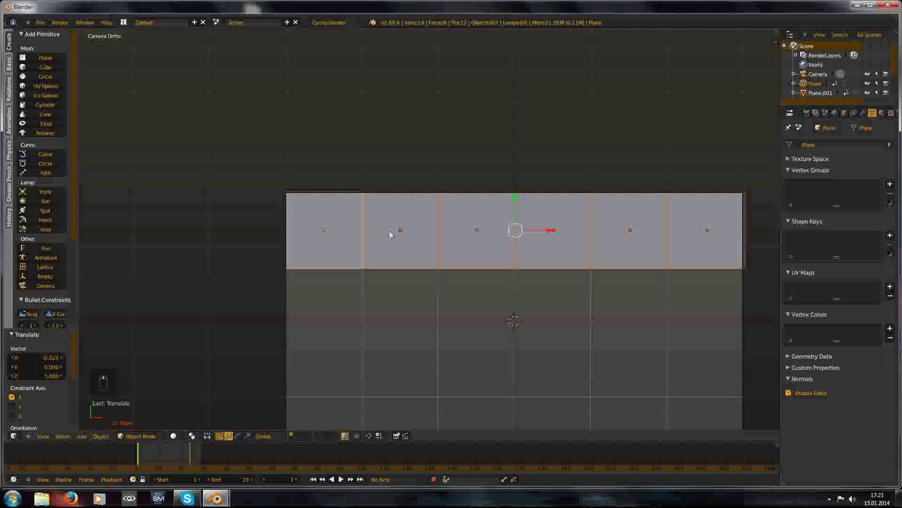
key(alt+a)
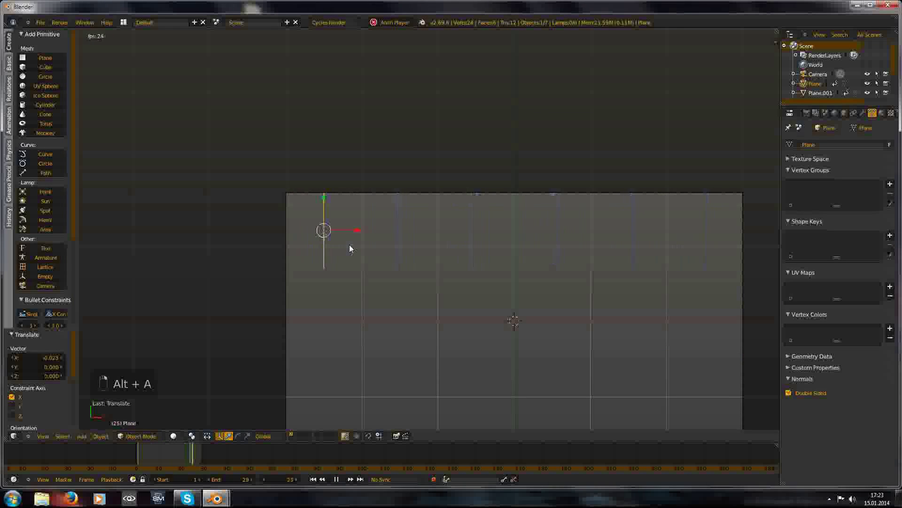
key(alt+a)
key(shift+Left)
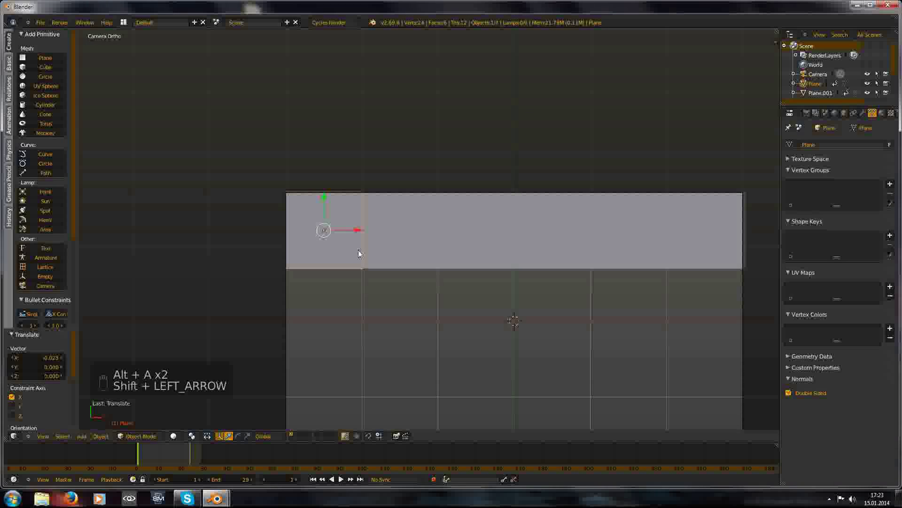
Select the second plane in the row and turn the Outliner area into an enlarged Dope Sheet showing the keyframes.
right_click(389, 254)
click(791, 35)
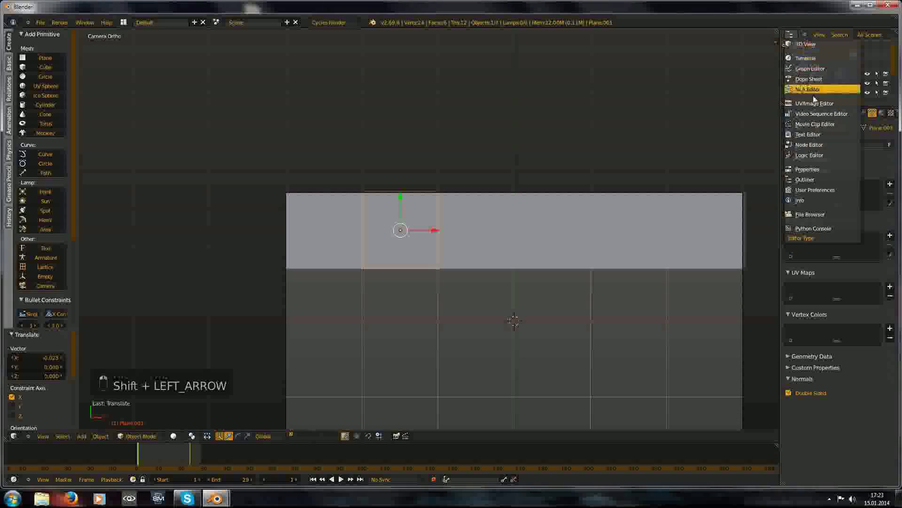
click(813, 78)
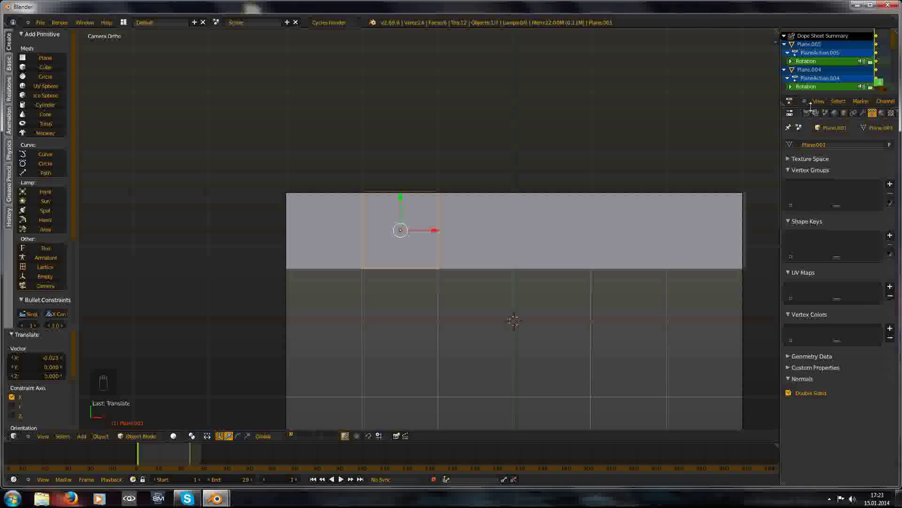
drag(805, 103, 805, 272)
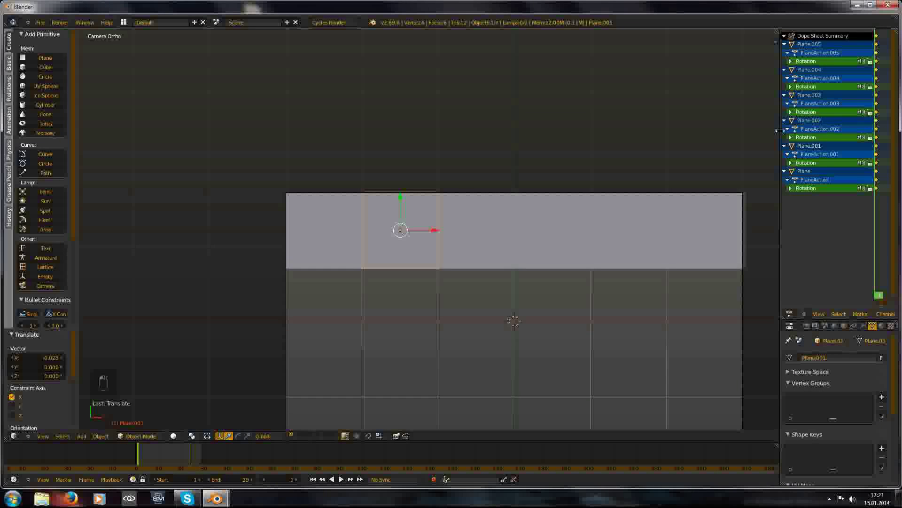
drag(780, 151, 585, 151)
middle_drag(743, 173, 808, 180)
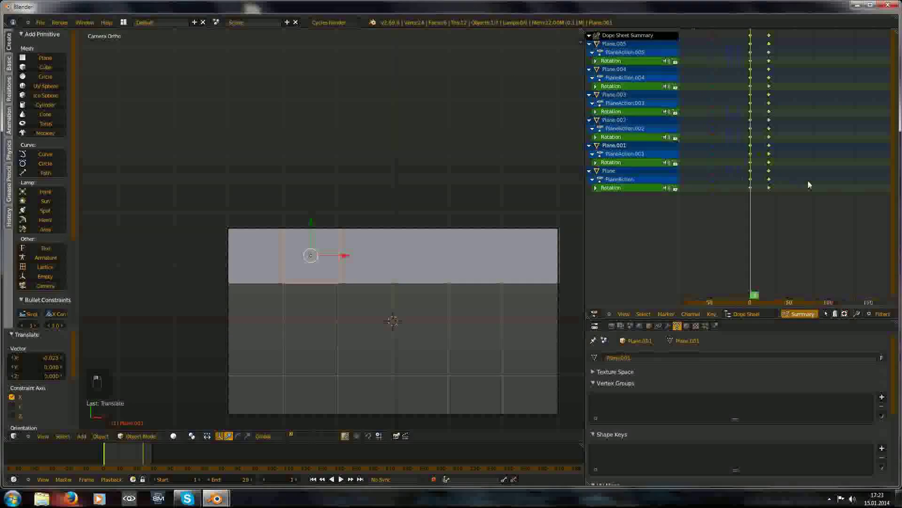
Limit the Dope Sheet to the selected object and delay all keyframes of the row's second plane by 3 frames.
click(826, 314)
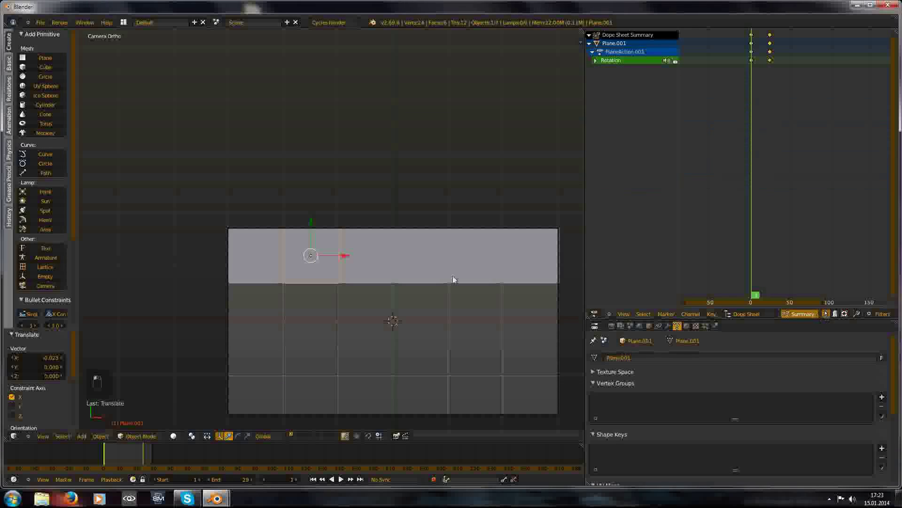
key(a)
key(a)
key(a)
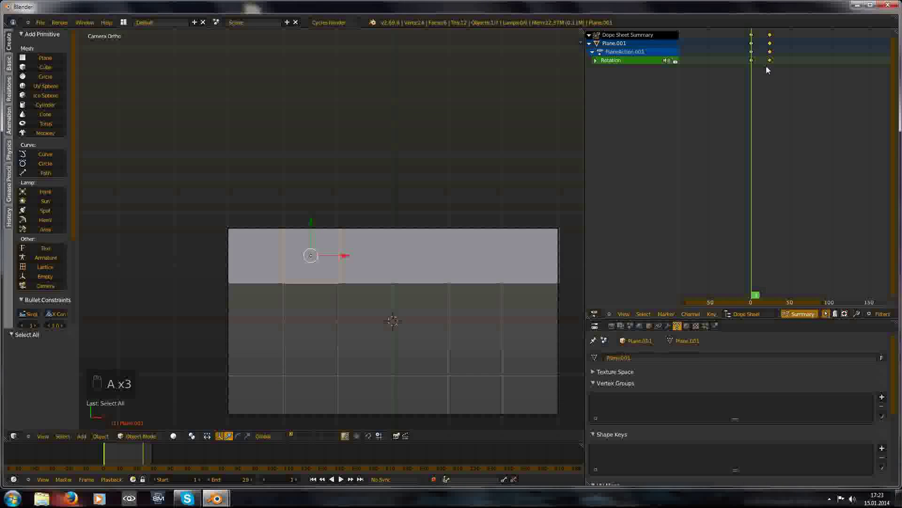
key(g)
key(2)
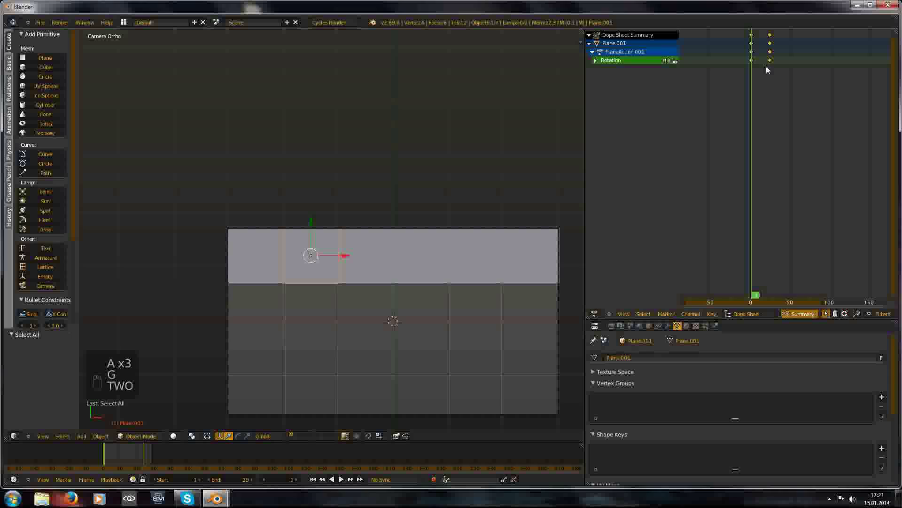
key(g)
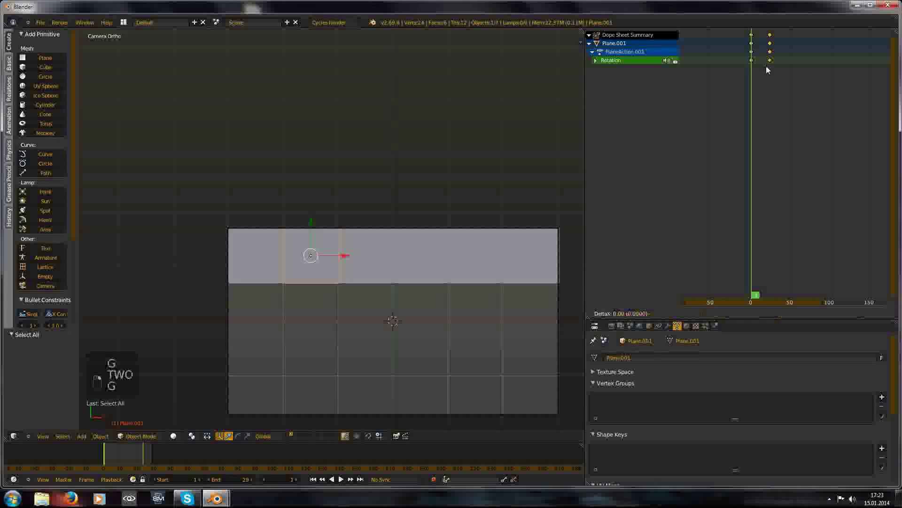
key(3)
click(772, 69)
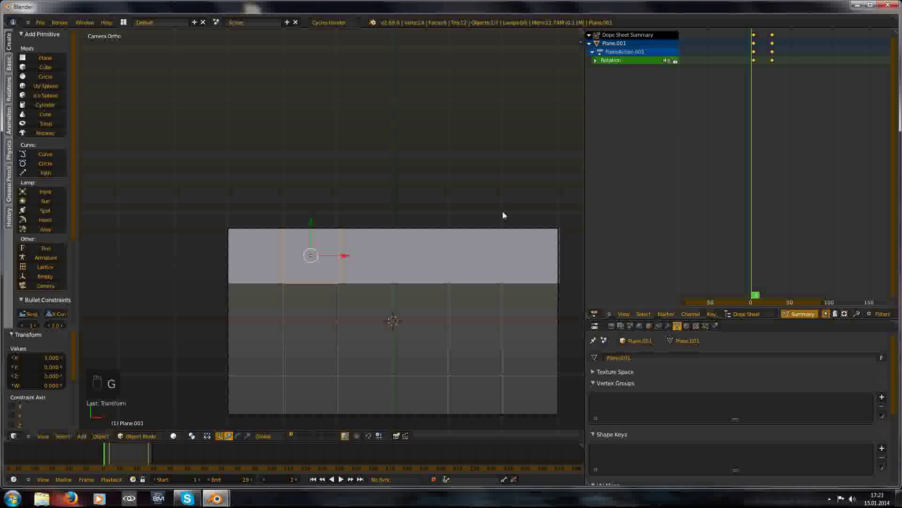
Select the third plane in the row and delay its keyframes by 6 frames.
right_click(377, 266)
key(g)
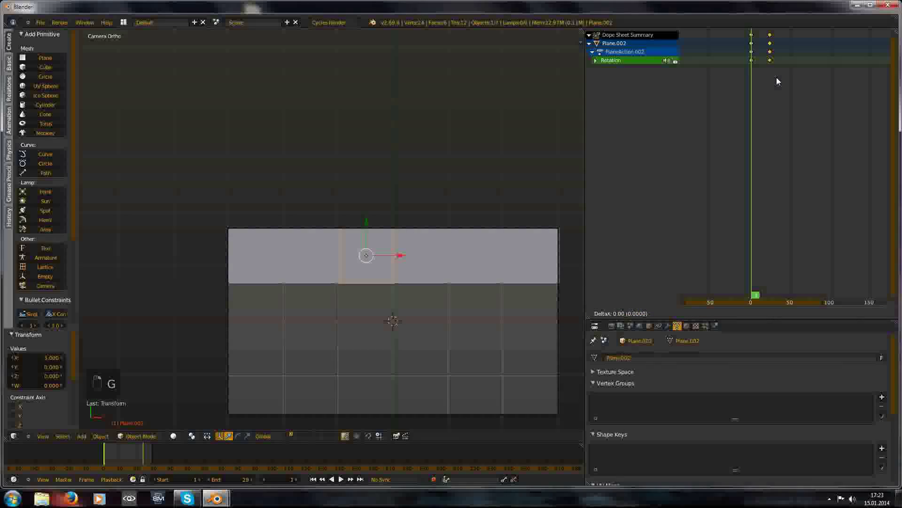
key(6)
click(776, 82)
Select the fourth plane in the row and delay all its keyframes by 9 frames.
right_click(430, 255)
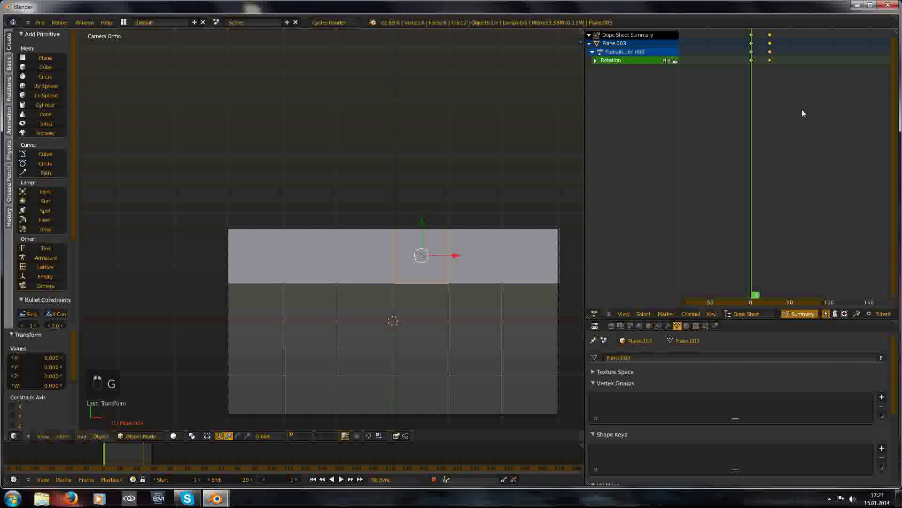
key(a)
key(a)
key(a)
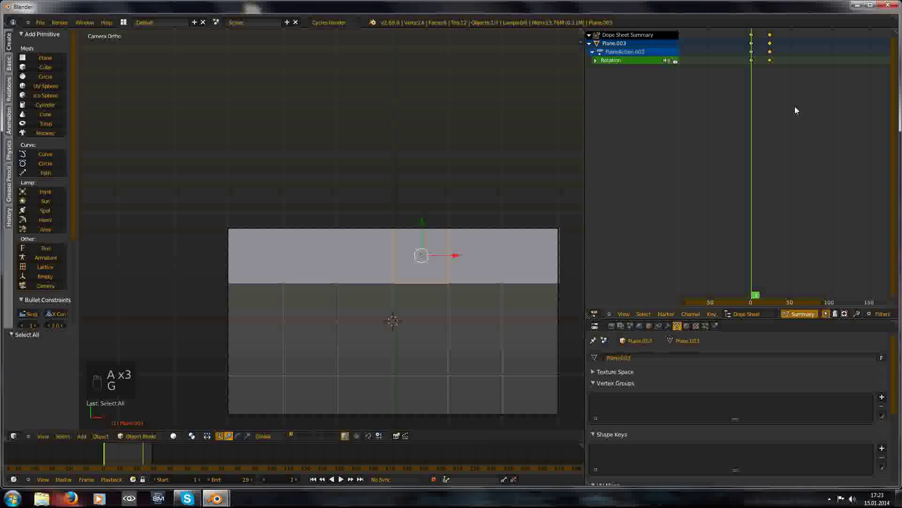
key(9)
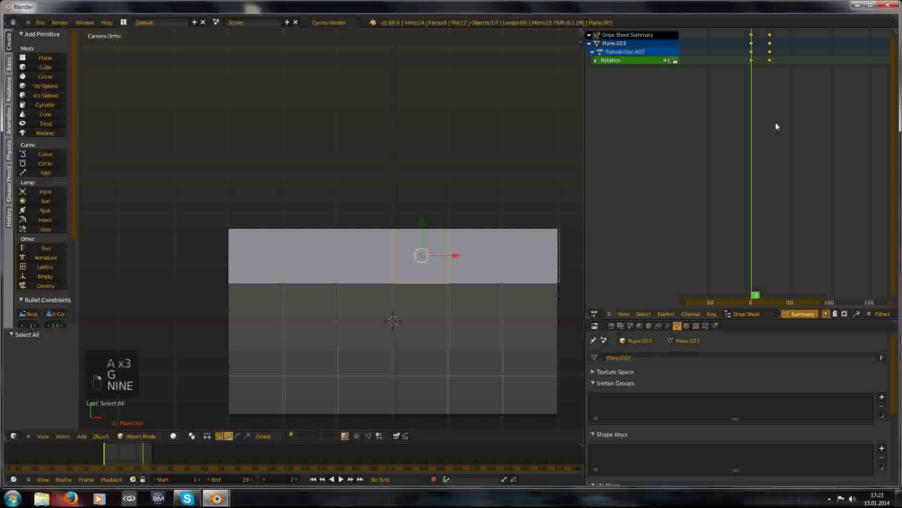
key(a)
key(a)
key(g)
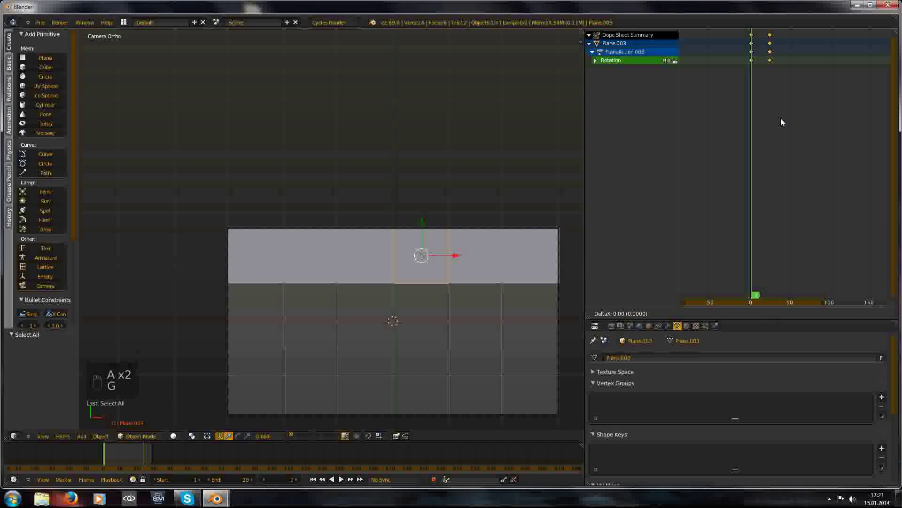
click(782, 120)
Select the fifth plane in the row and delay all its keyframes by 12 frames.
right_click(485, 250)
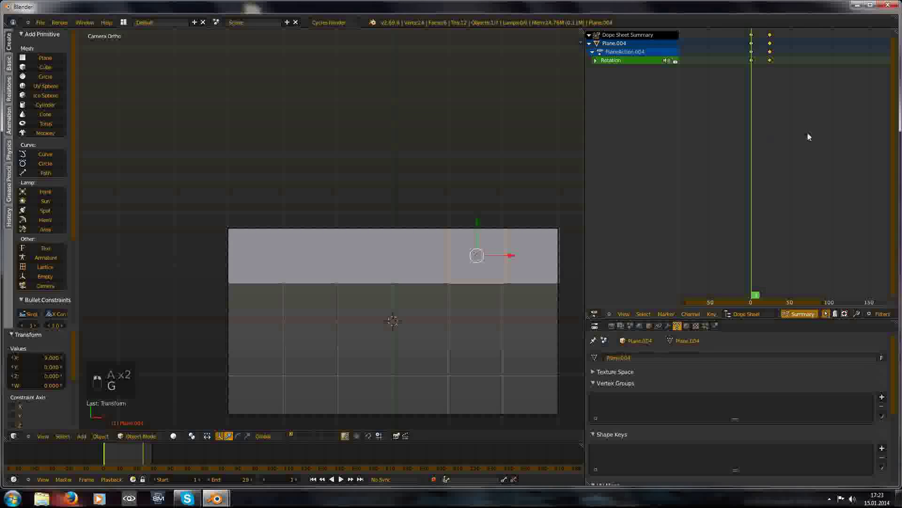
key(a)
key(a)
key(a)
key(1)
key(2)
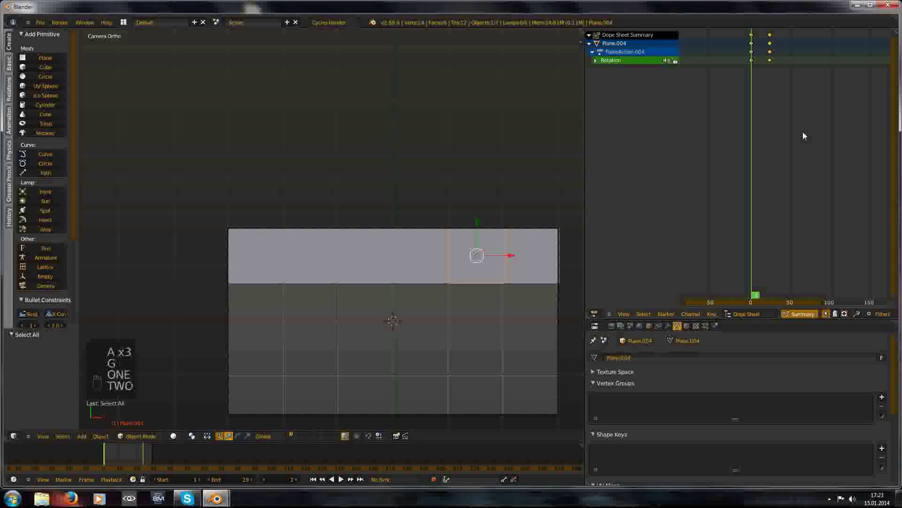
click(803, 136)
key(shift+Left)
key(a)
key(a)
key(a)
key(a)
key(a)
key(a)
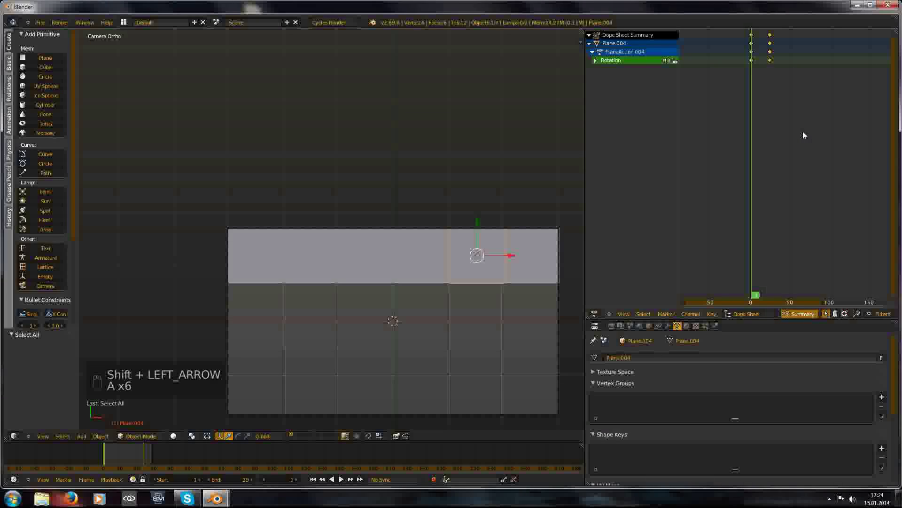
text(g)
text(1)
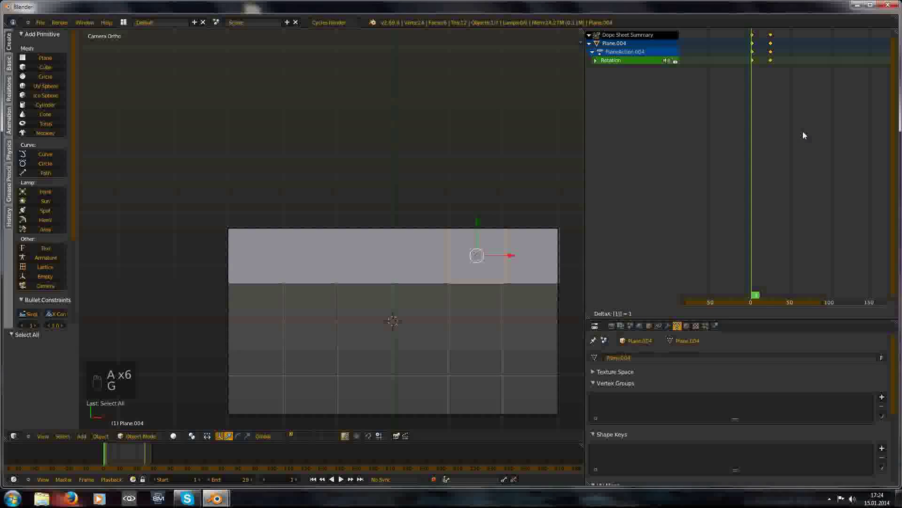
text(2)
click(804, 131)
Select the last plane in the row and delay all its keyframes by 15 frames.
right_click(540, 247)
key(a)
key(a)
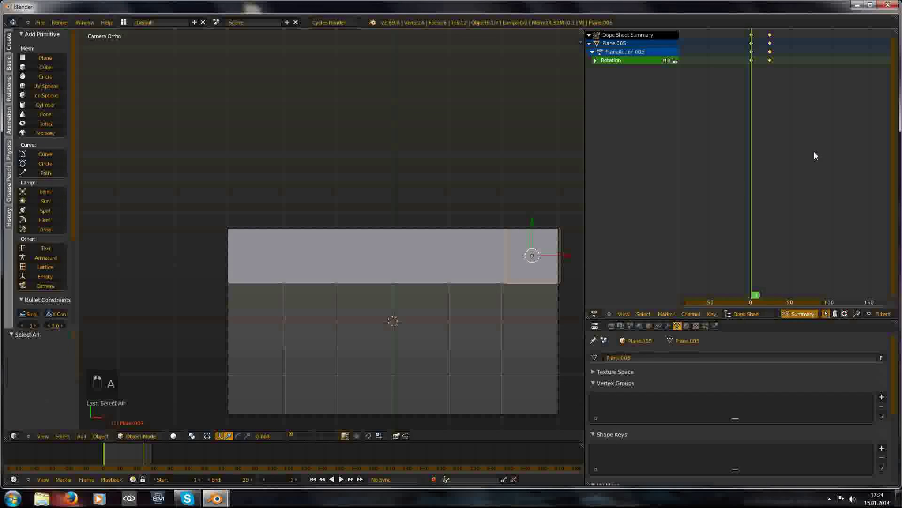
key(g)
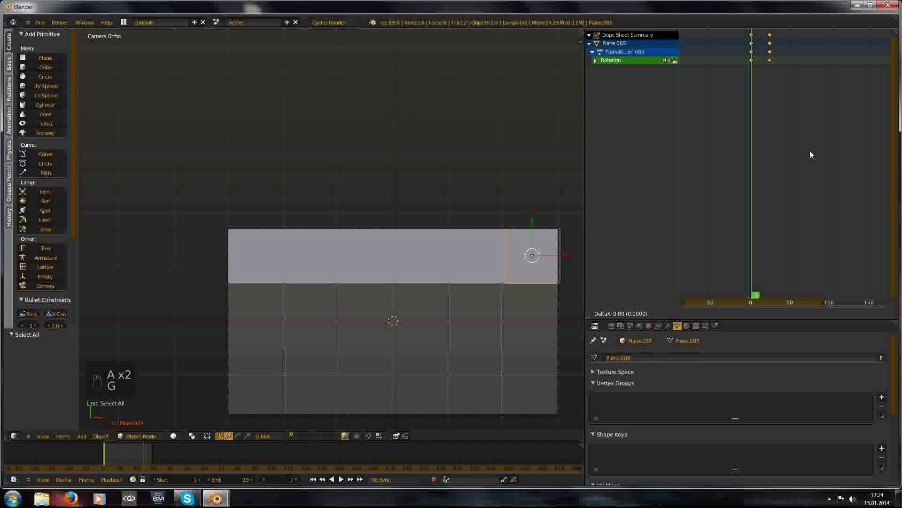
click(811, 154)
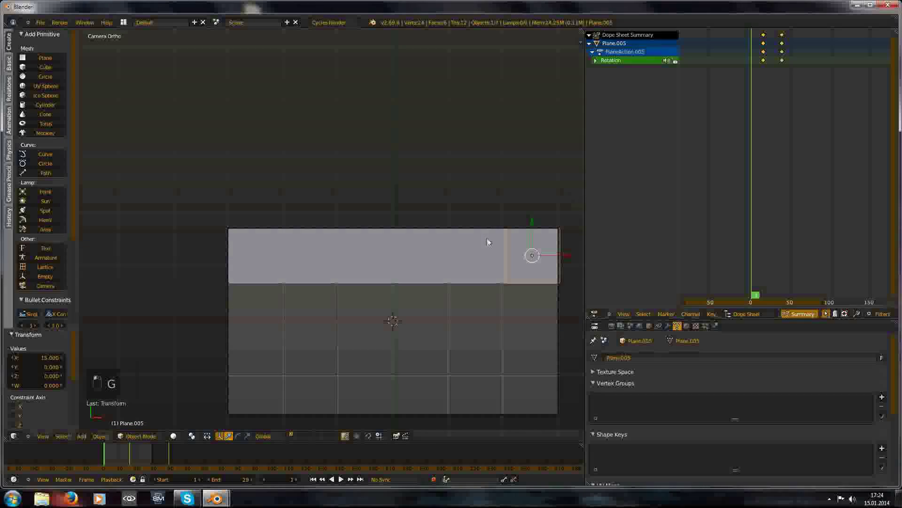
Play back the staggered flip animation from the first frame and return to frame 1.
key(shift+Left)
key(alt+a)
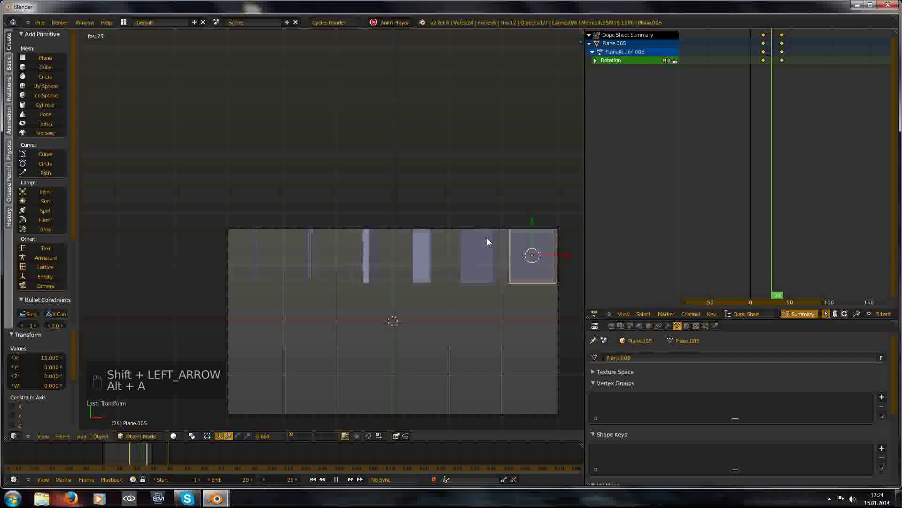
key(alt+a)
key(shift+Left)
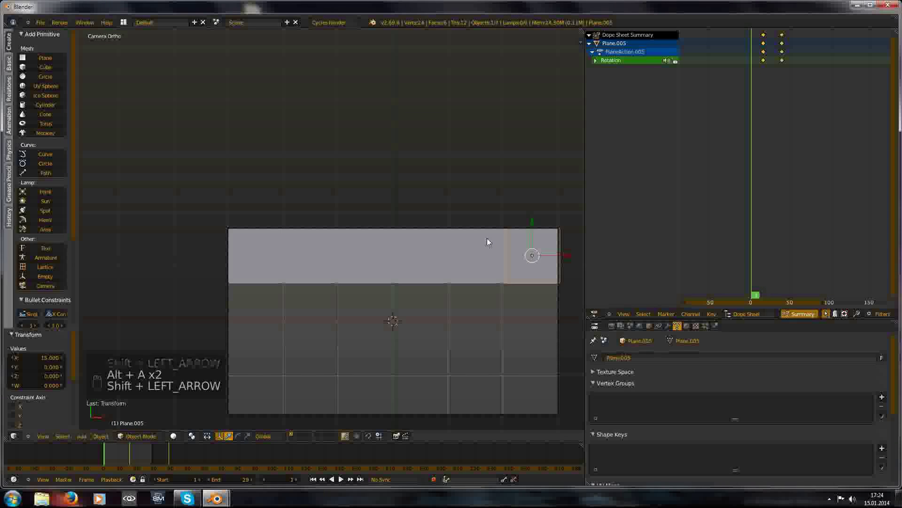
Add the other five planes to the selection and duplicate the whole row.
shift+right_click(254, 264)
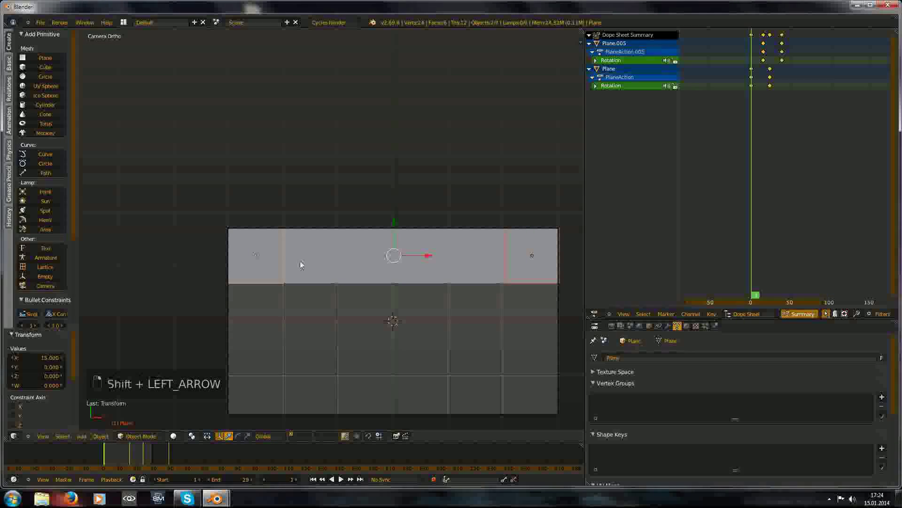
shift+right_click(301, 265)
shift+right_click(366, 266)
shift+right_click(421, 267)
shift+right_click(475, 272)
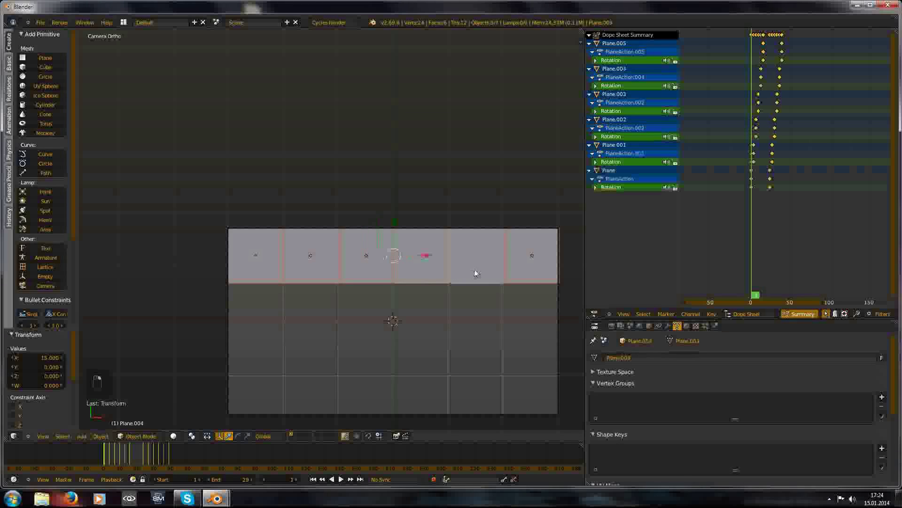
shift+right_click(475, 273)
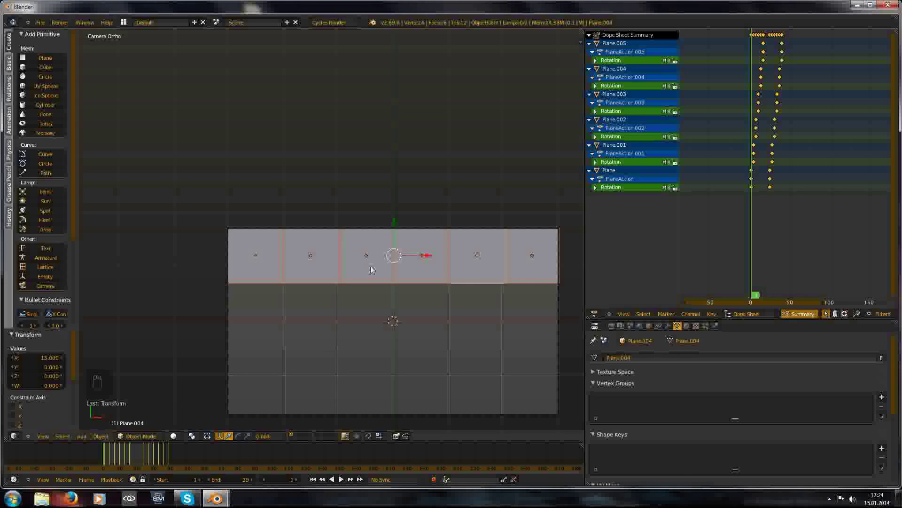
key(shift+d)
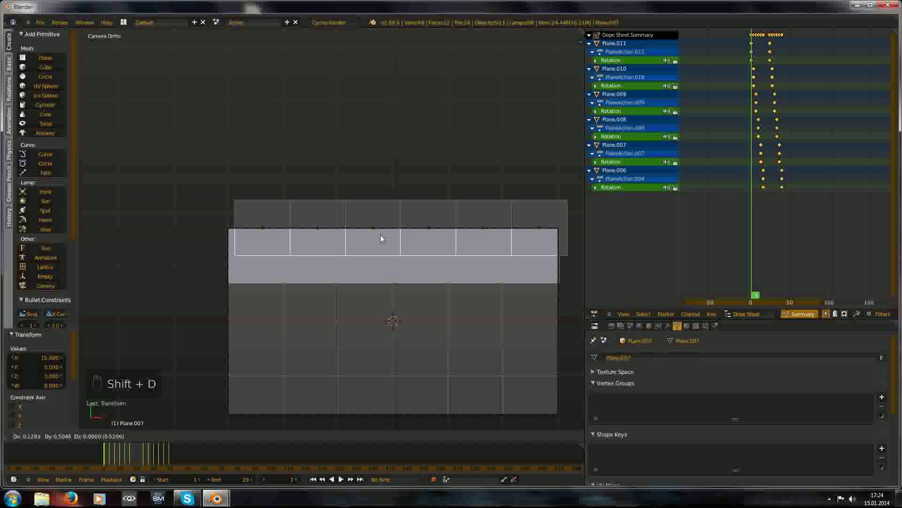
key(g)
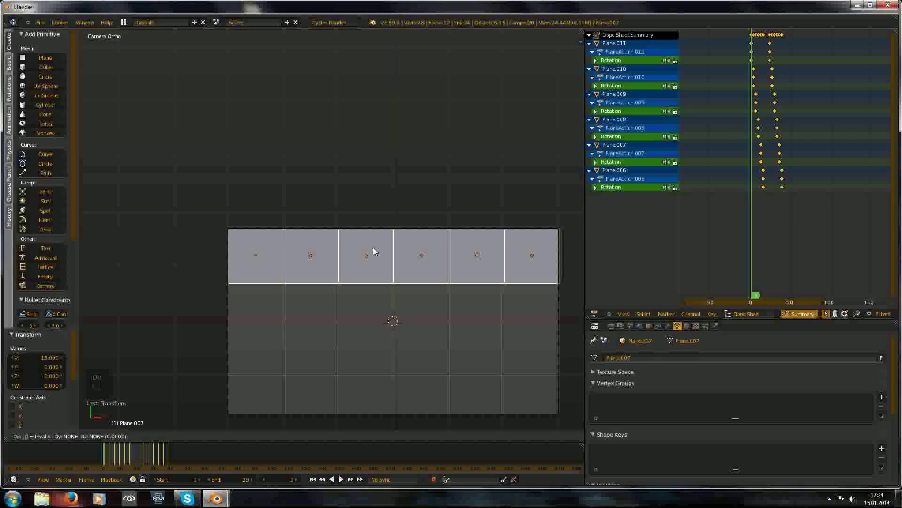
text(1-yyy)
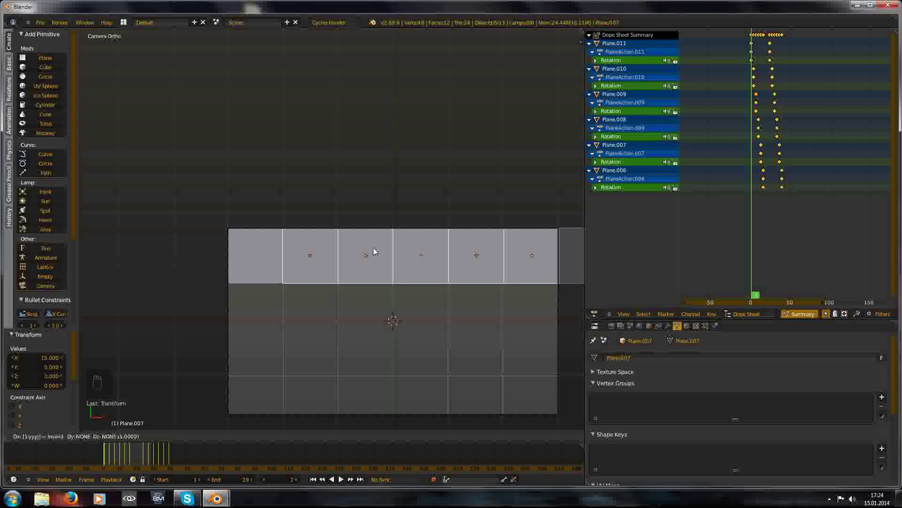
key(Escape)
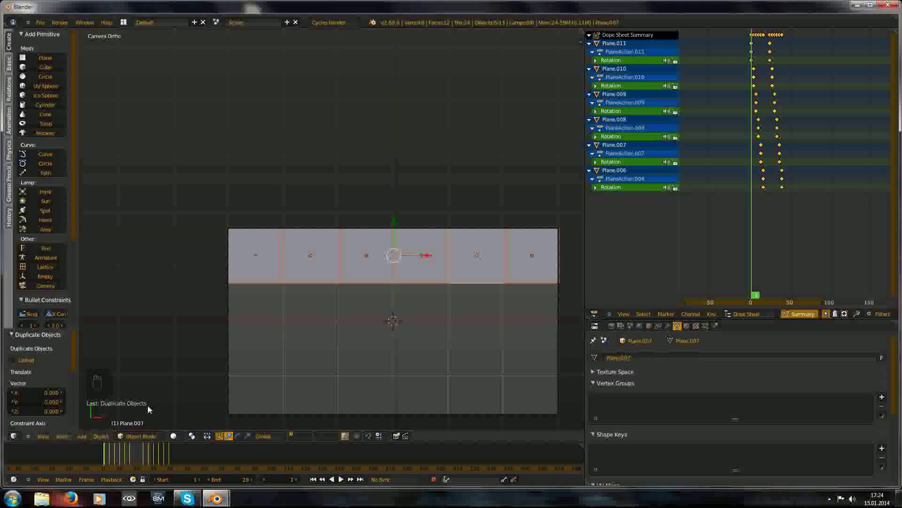
scroll(382, 272, up, 2)
key(g)
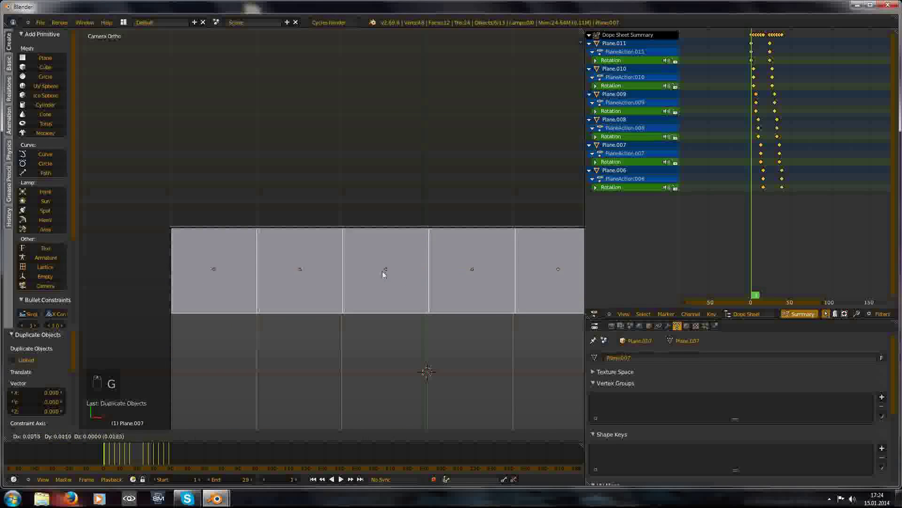
text(y)
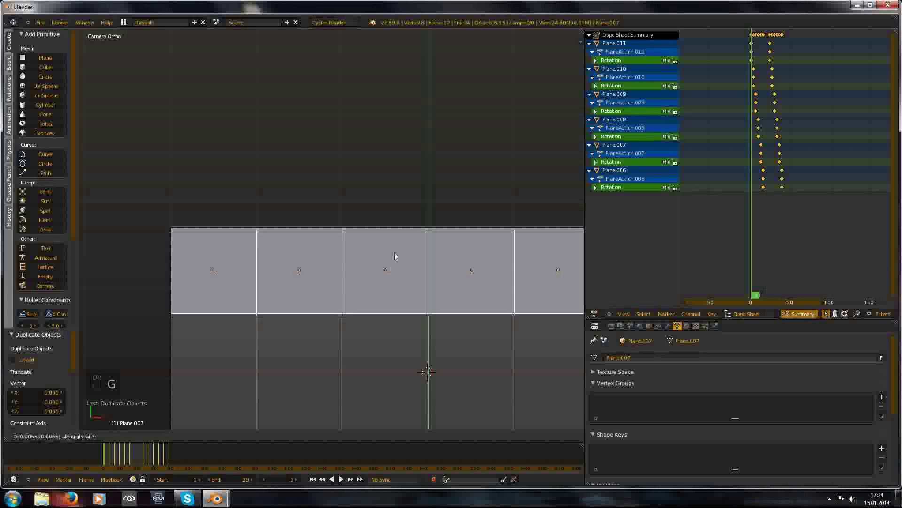
text(1)
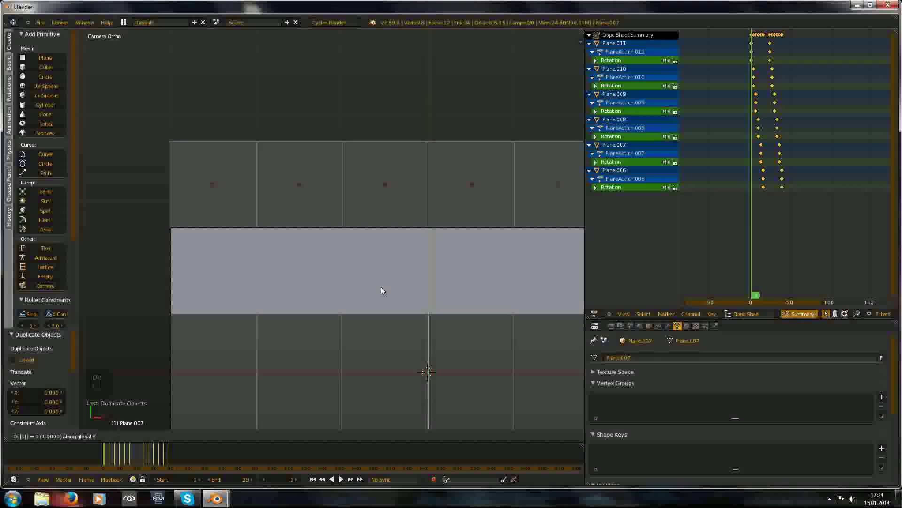
key(Escape)
scroll(357, 282, down, 3)
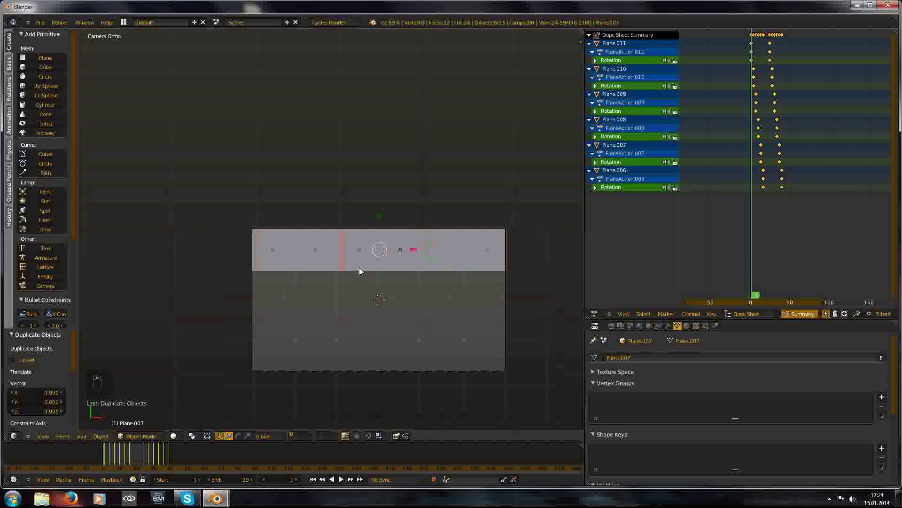
Move the duplicated row by -1 along the global Y axis, directly below the original row.
scroll(361, 274, up, 4)
key(g)
key(y)
key(1)
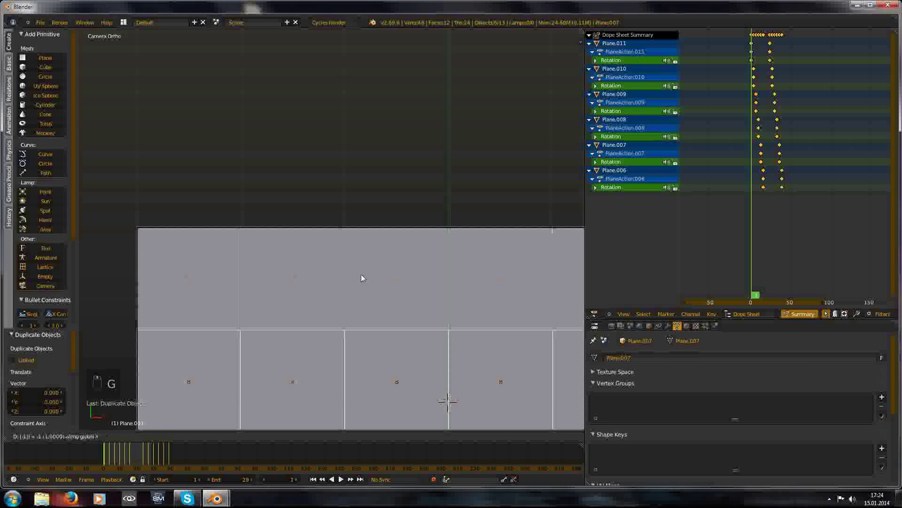
key(Return)
scroll(399, 244, down, 6)
scroll(412, 255, up, 6)
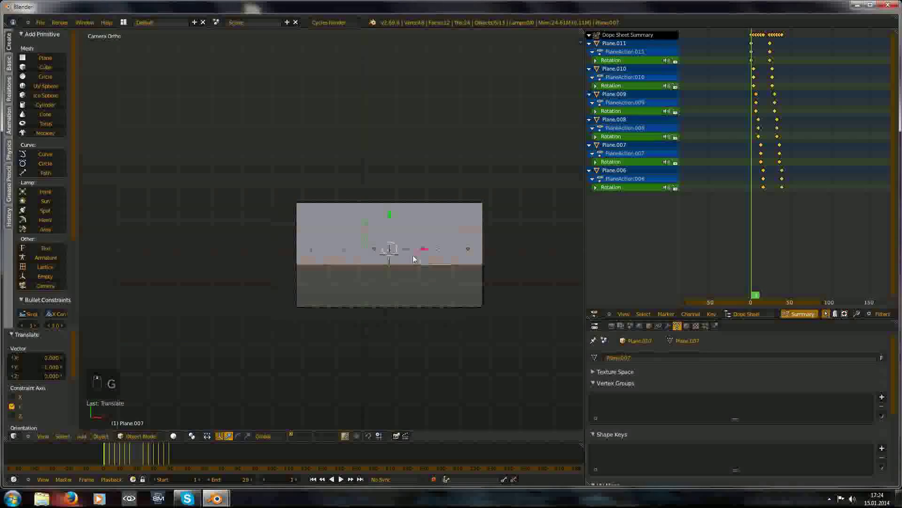
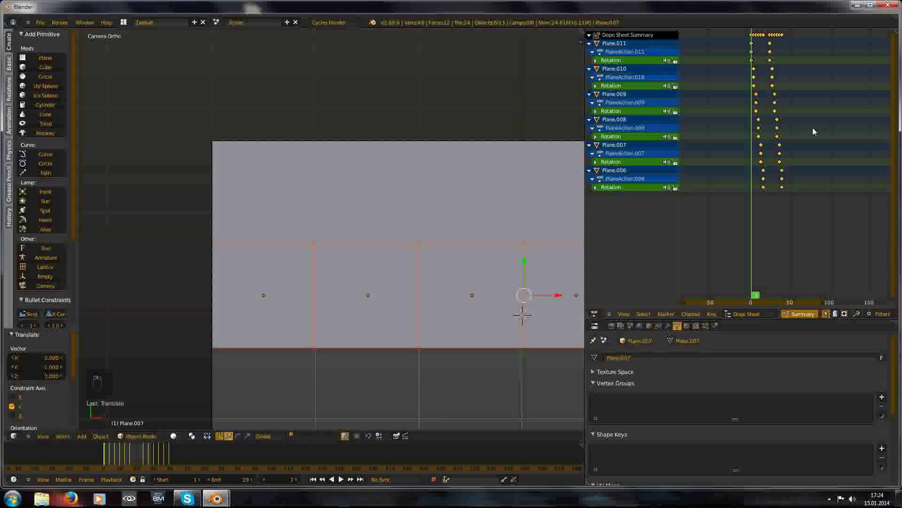
Delay all keyframes of the duplicated second row by 3 frames.
key(3)
key(Return)
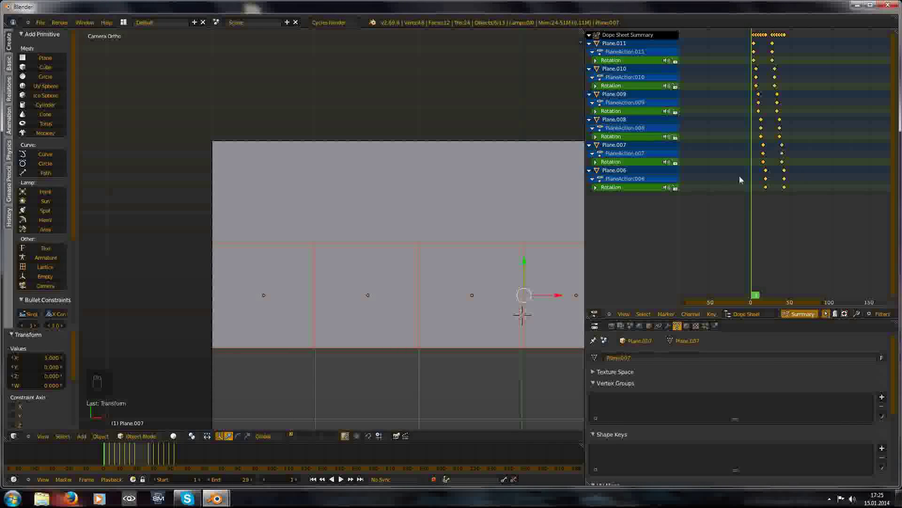
scroll(401, 281, down, 3)
scroll(381, 203, up, 1)
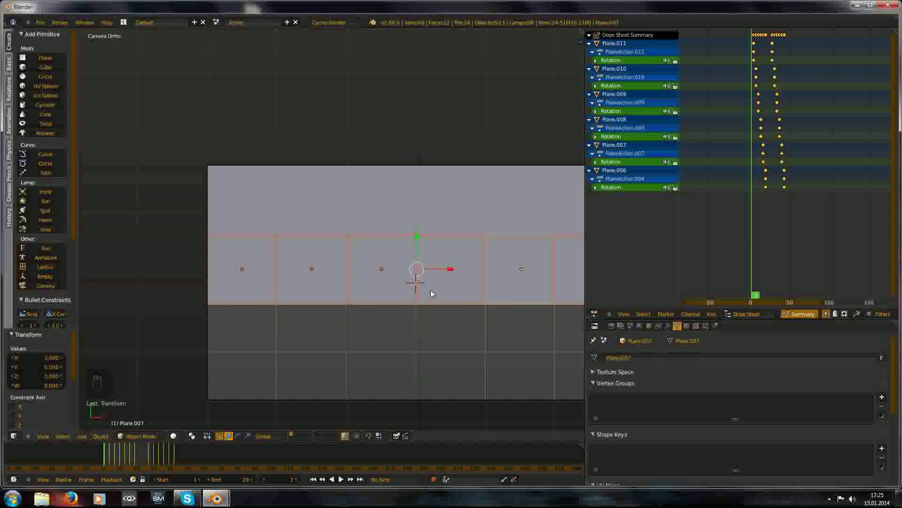
Duplicate the second row of planes and move the copy by -1 along the global Y axis as a third row.
key(shift+d)
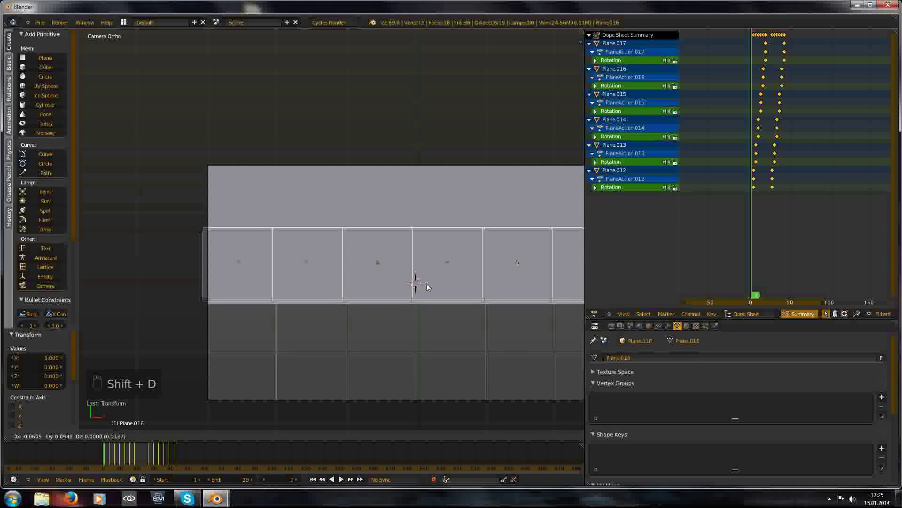
text(y)
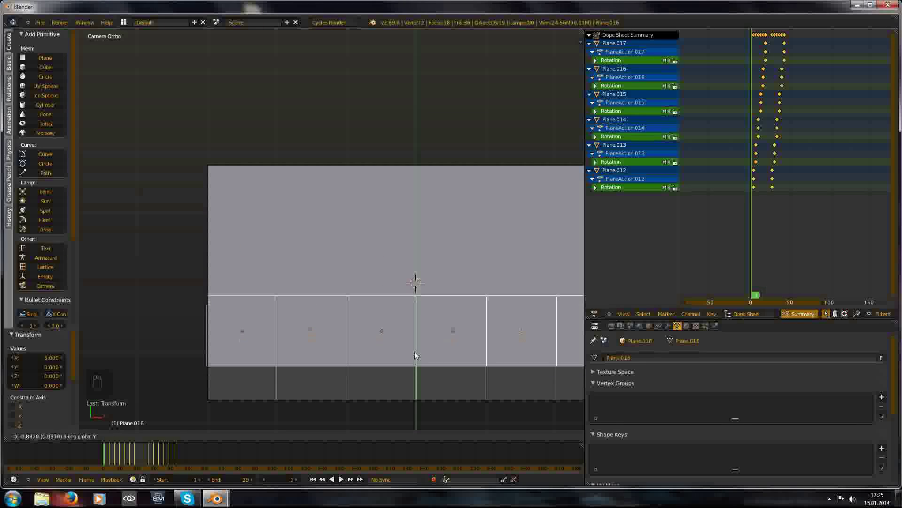
text(-1)
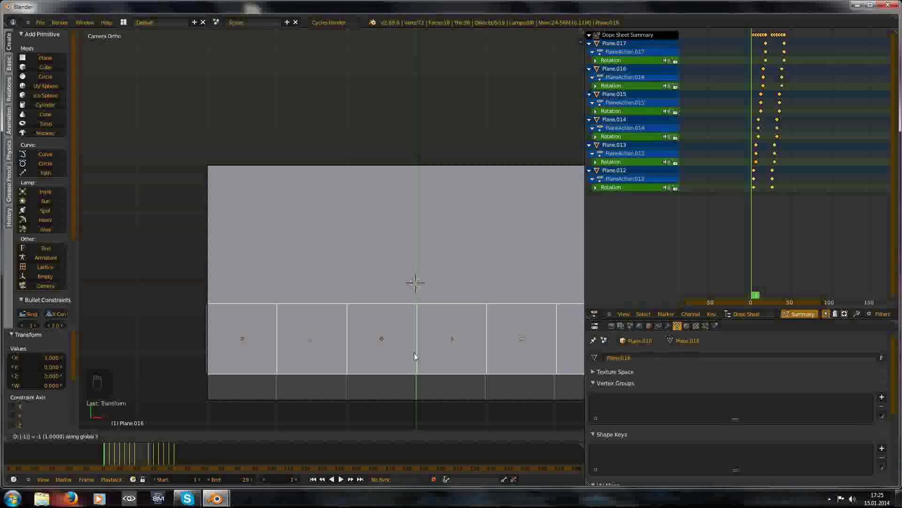
key(Return)
Delay all keyframes of the third row of planes by 3 frames.
scroll(414, 353, down, 5)
scroll(373, 221, up, 5)
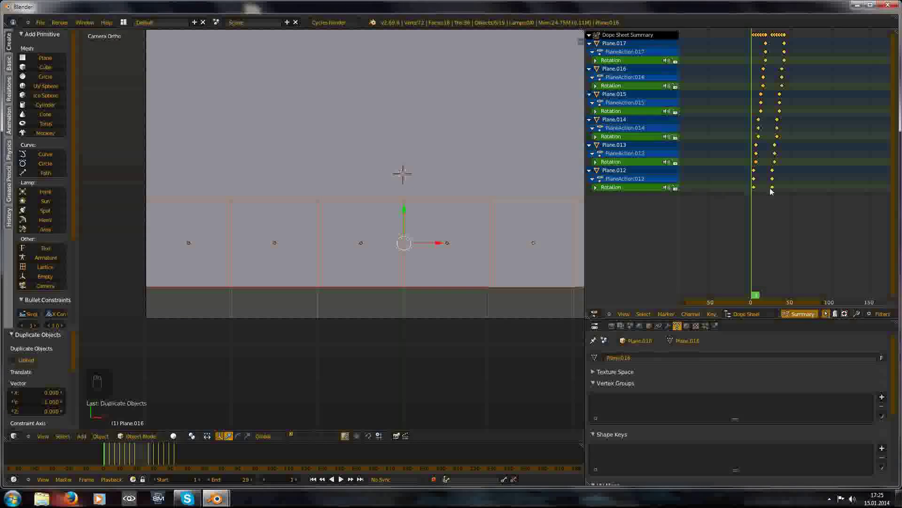
key(a)
key(a)
key(a)
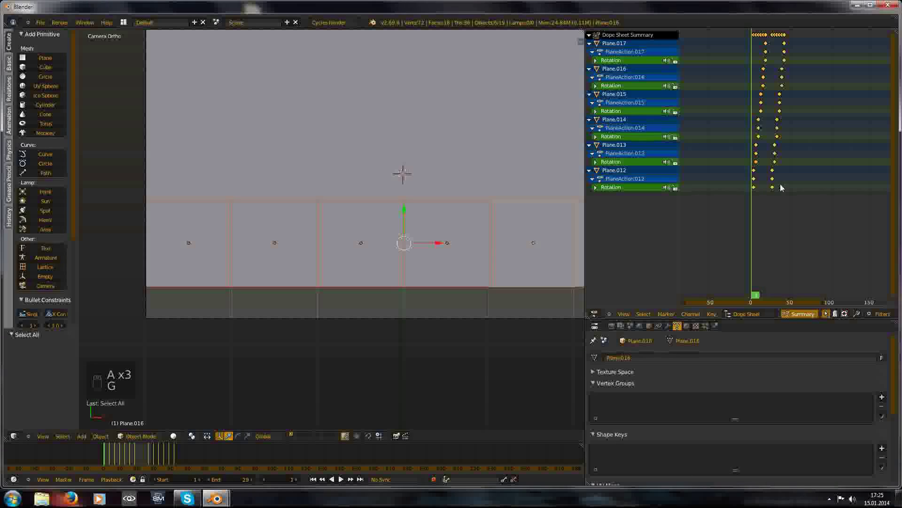
key(3)
key(g)
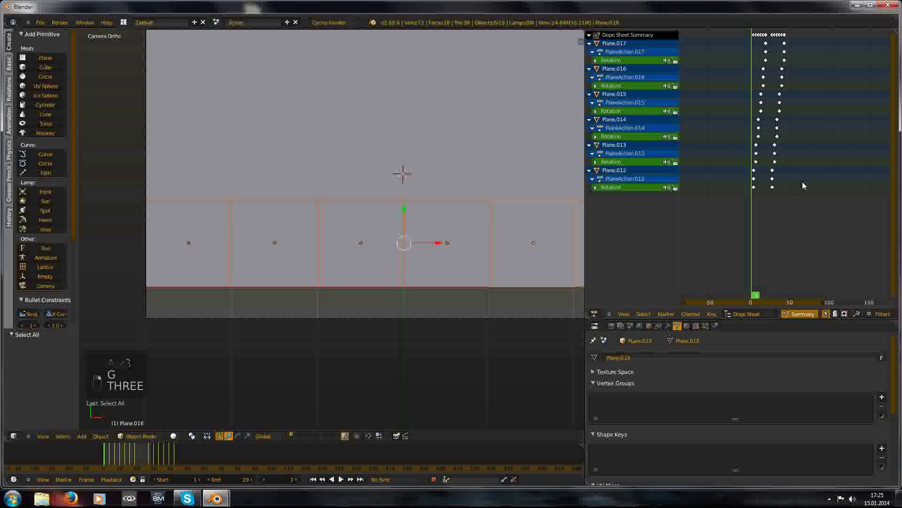
key(3)
key(a)
key(g)
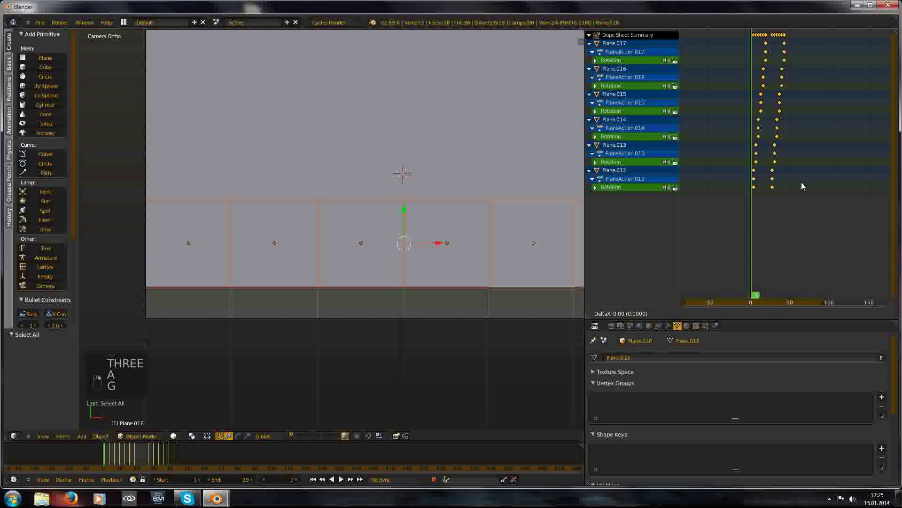
click(803, 186)
Duplicate the third row and move the copy by -1 along the global Y axis as a fourth row.
scroll(330, 225, down, 2)
key(shift+d)
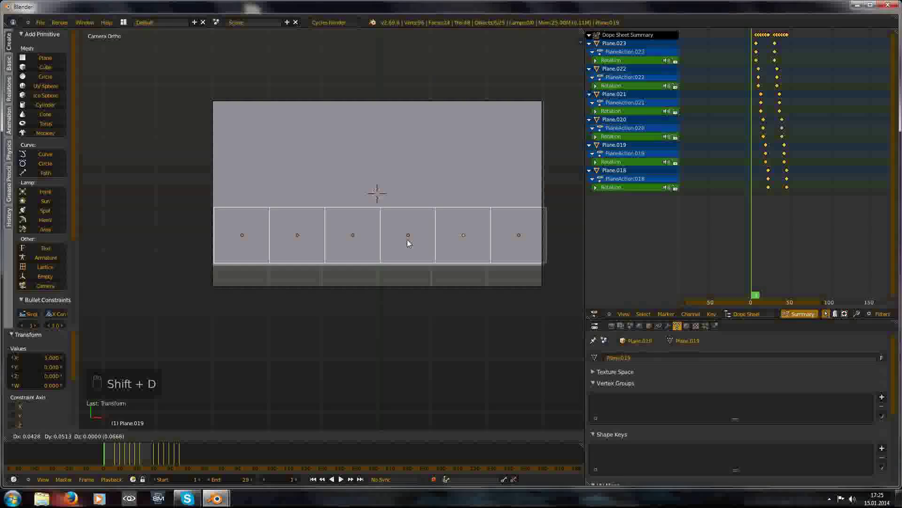
text(y)
text(1)
key(Return)
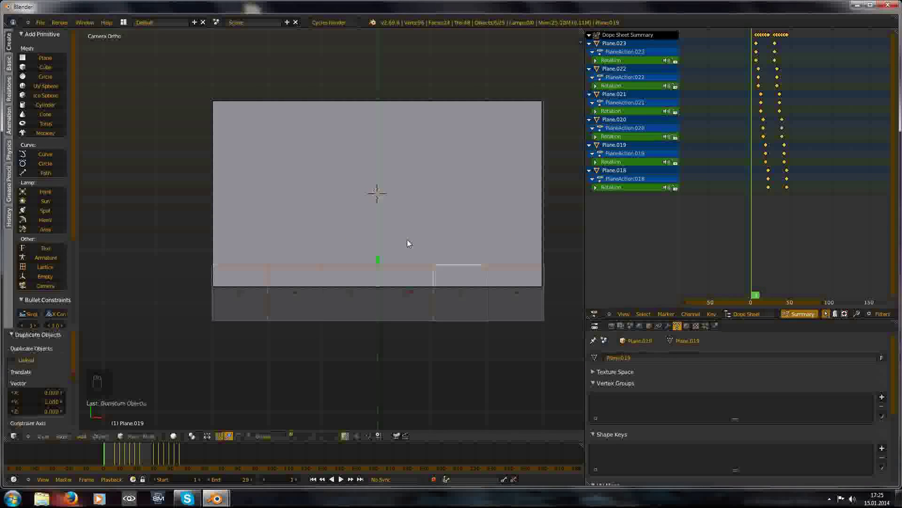
Delay all keyframes of the fourth row of planes by 3 frames.
key(a)
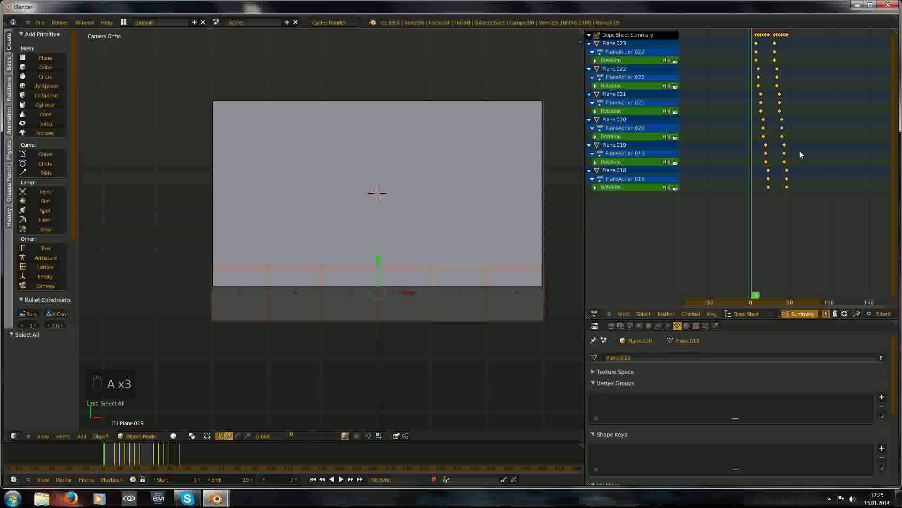
text(3)
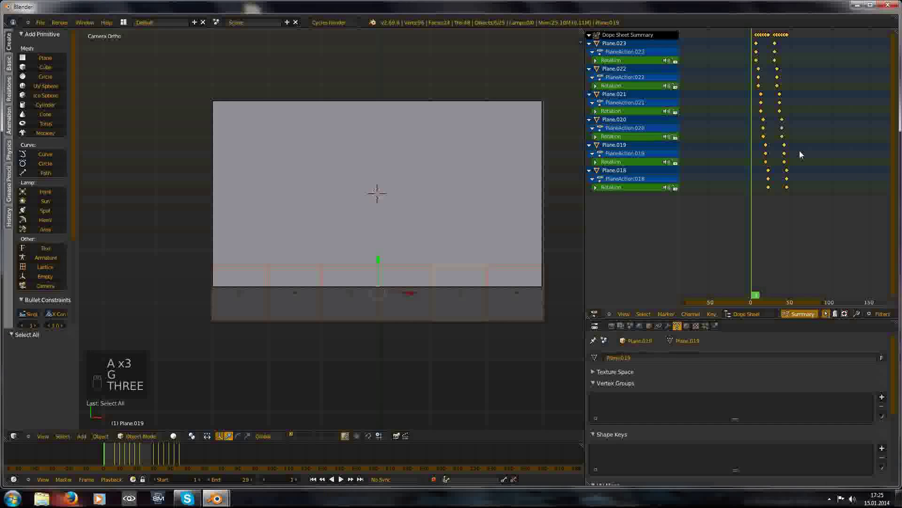
right_click(800, 151)
key(g)
key(a)
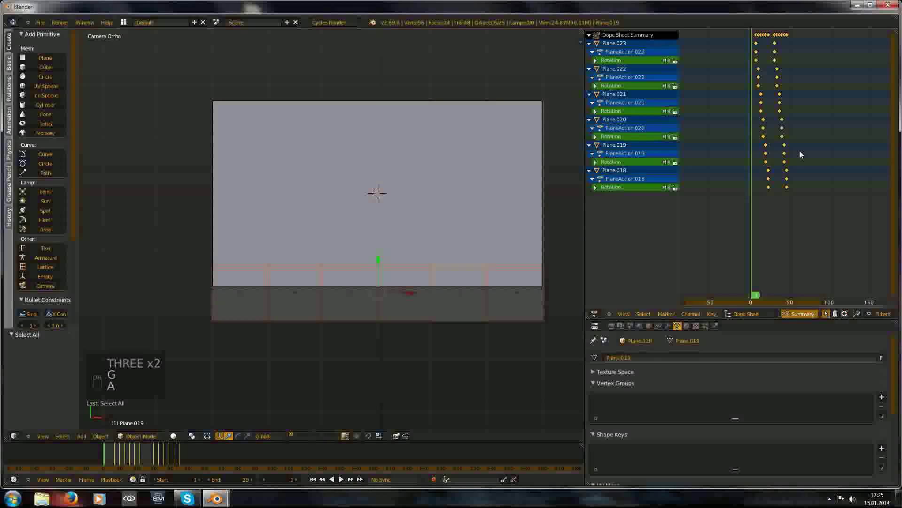
text(g)
text(3)
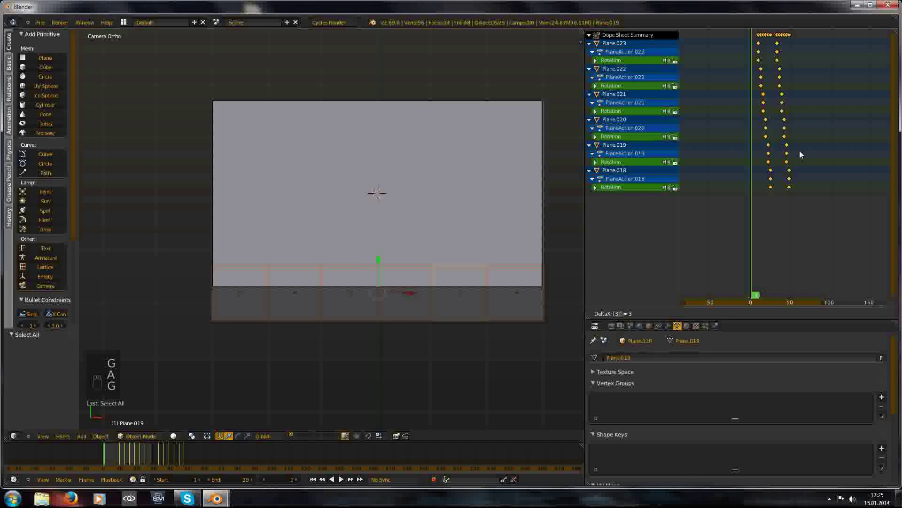
key(Return)
Deselect everything and play the flip animation of all four rows from the first frame.
key(a)
key(shift+Left)
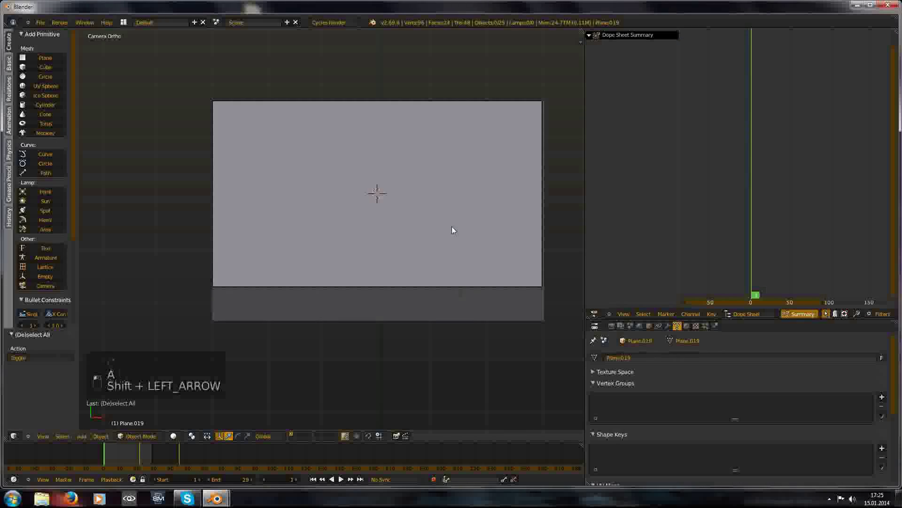
key(alt+a)
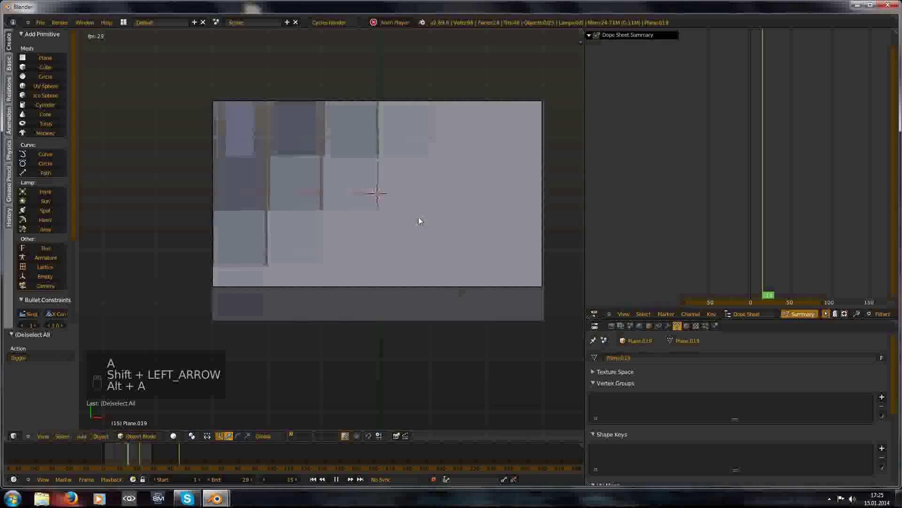
key(alt+a)
Play the animation on until every plane has flipped, set the end frame to 51 and return to frame 1.
drag(232, 482, 259, 482)
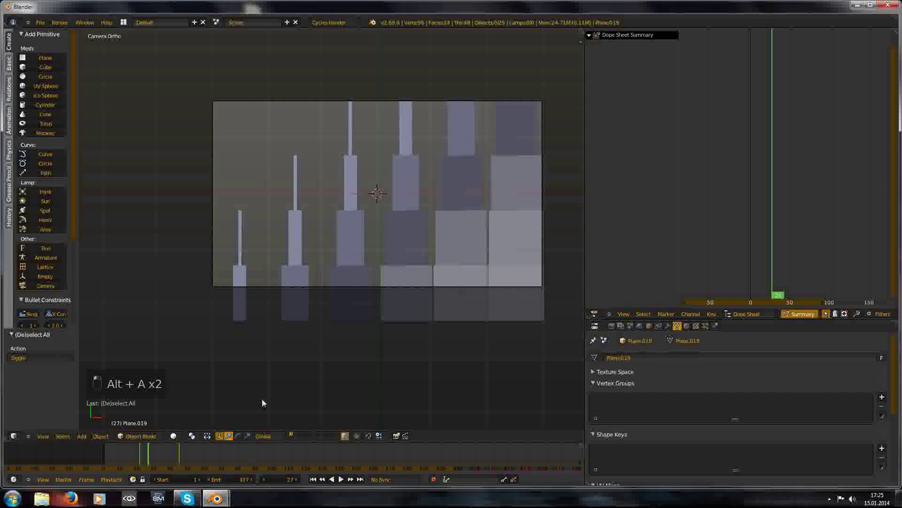
key(alt+a)
key(alt+a)
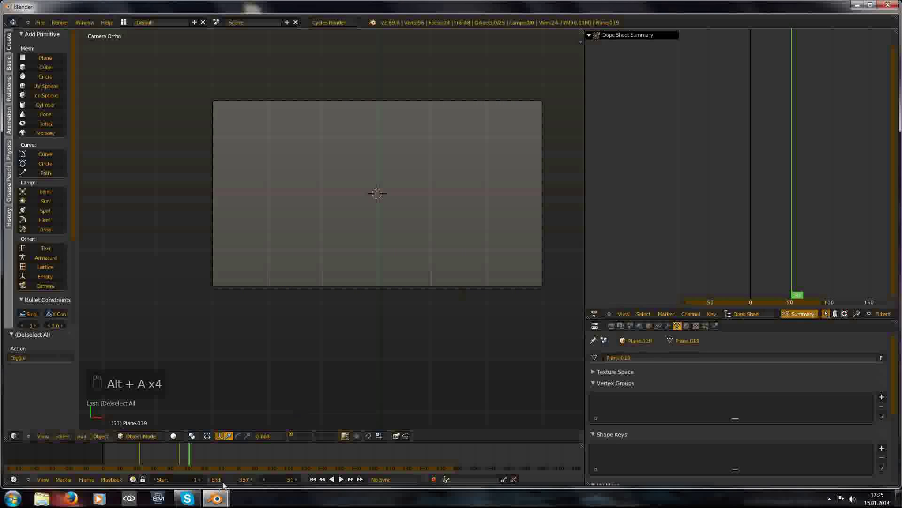
key(e)
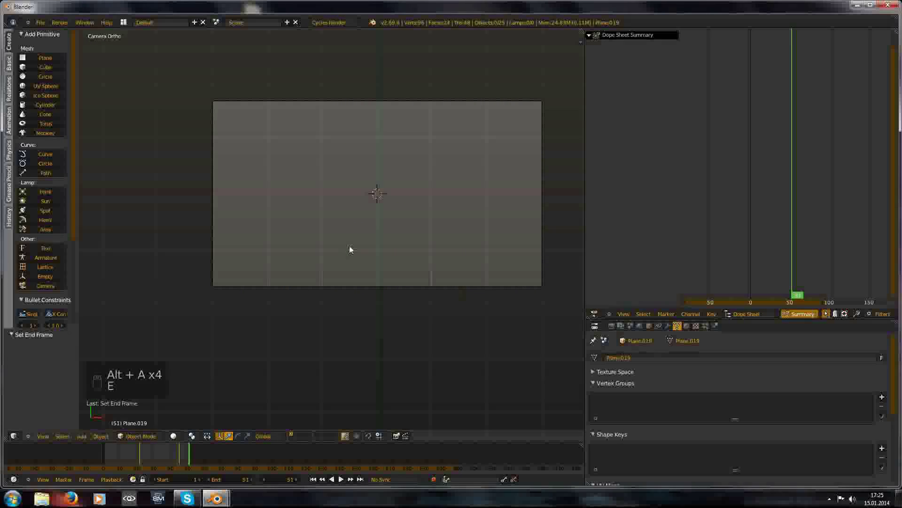
key(shift+Left)
Select all objects, keeping the third plane of the third row as the active object.
right_click(366, 248)
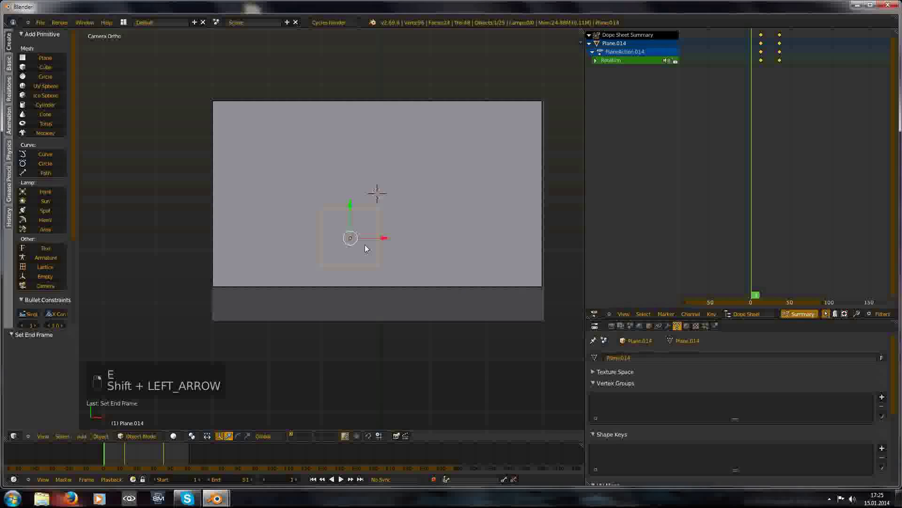
scroll(366, 247, down, 6)
key(a)
key(a)
key(a)
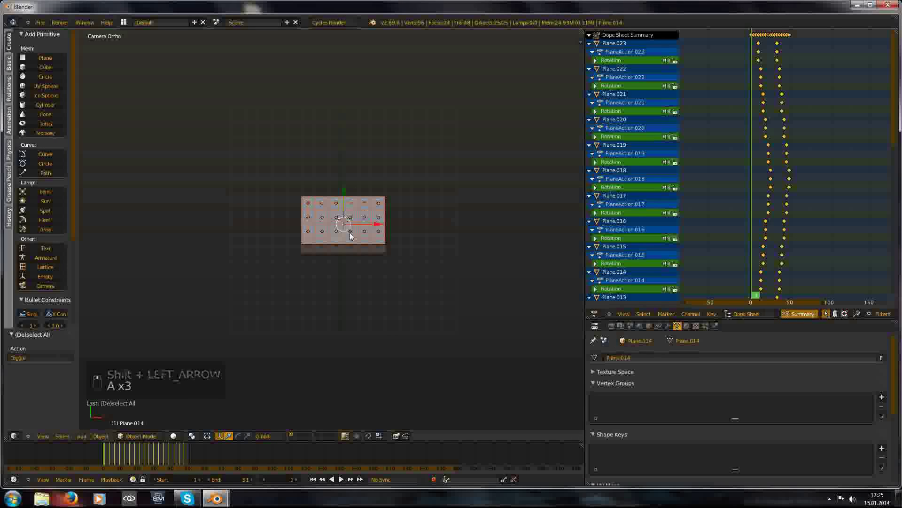
scroll(350, 236, up, 8)
Remove the trial Cycles material from the active plane and switch the render engine to Blender Render.
click(687, 326)
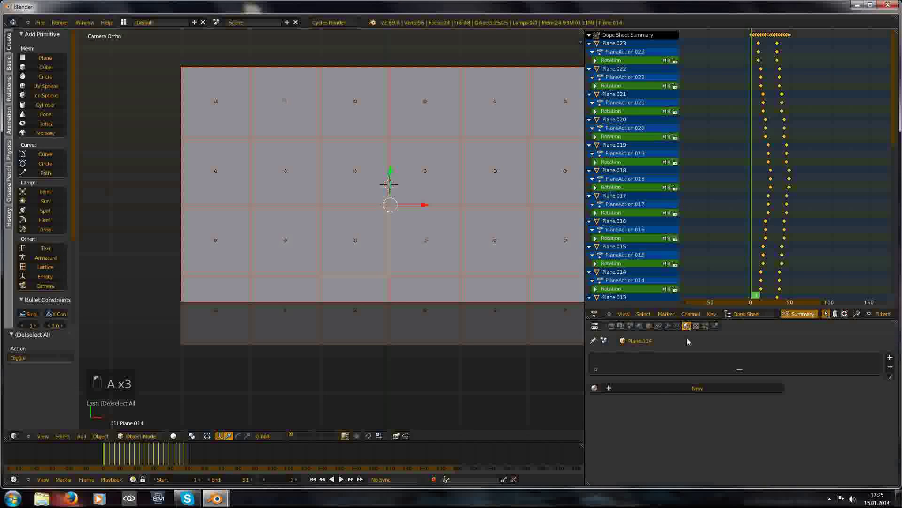
click(681, 388)
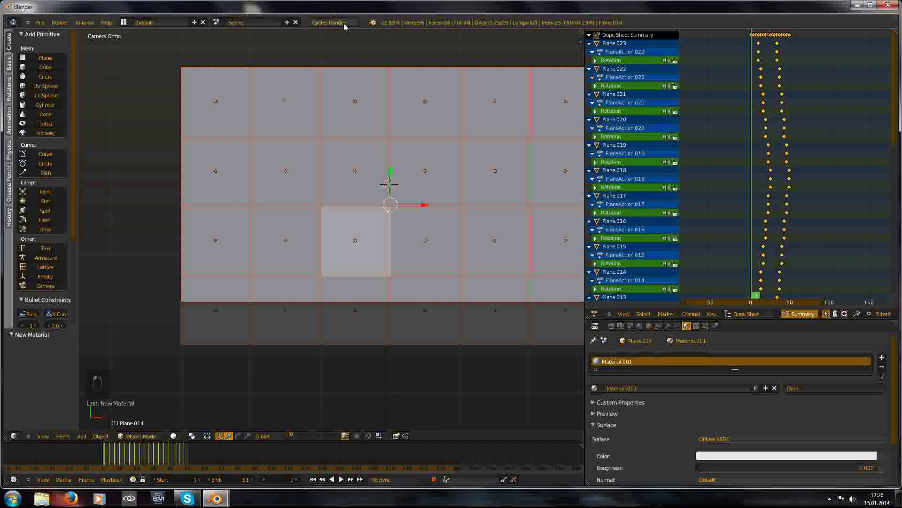
click(882, 367)
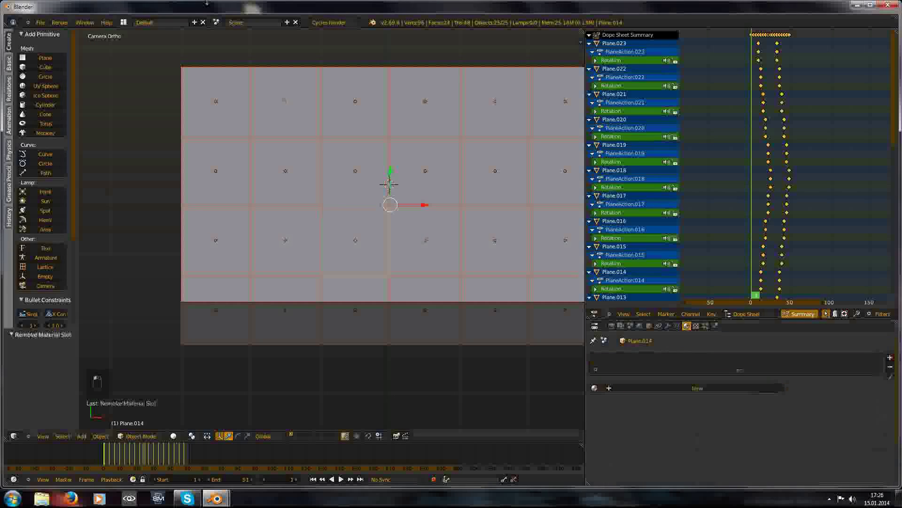
click(331, 22)
click(349, 32)
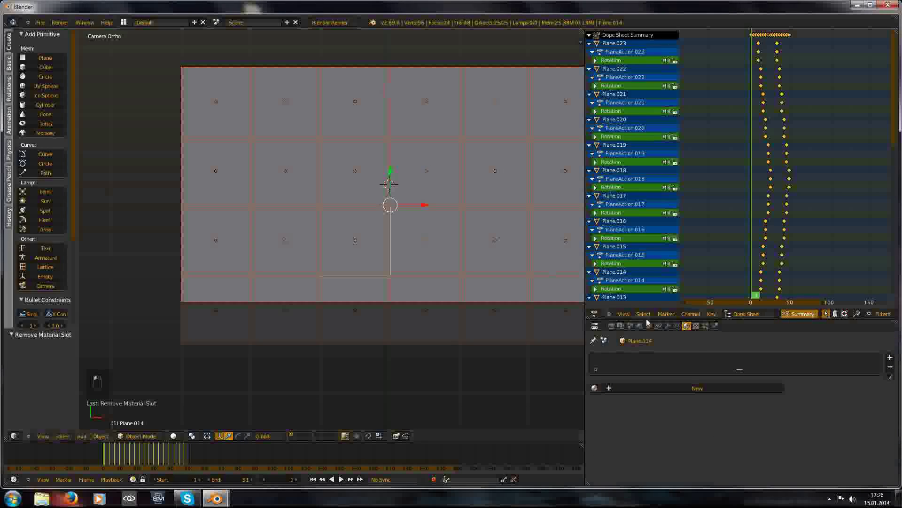
Create a new material on the active plane and link it to all the selected planes.
click(693, 387)
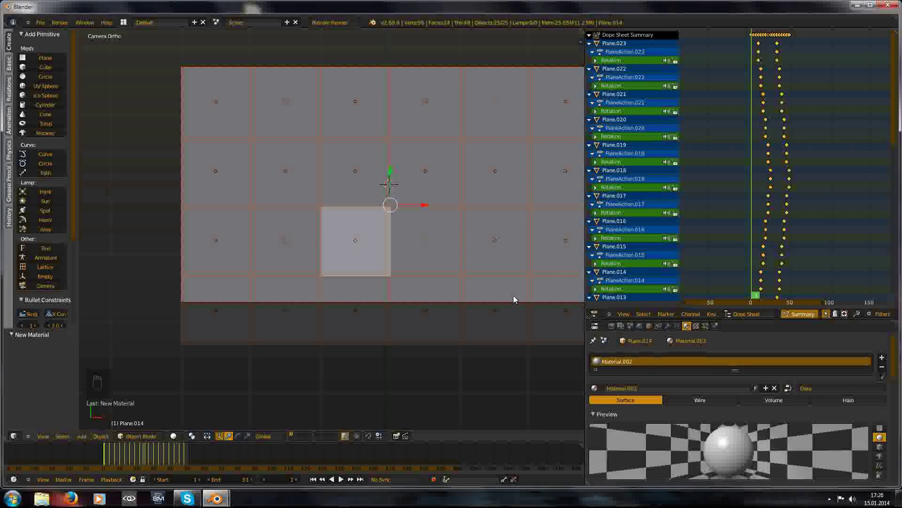
key(ctrl+l)
mouse_move(514, 297)
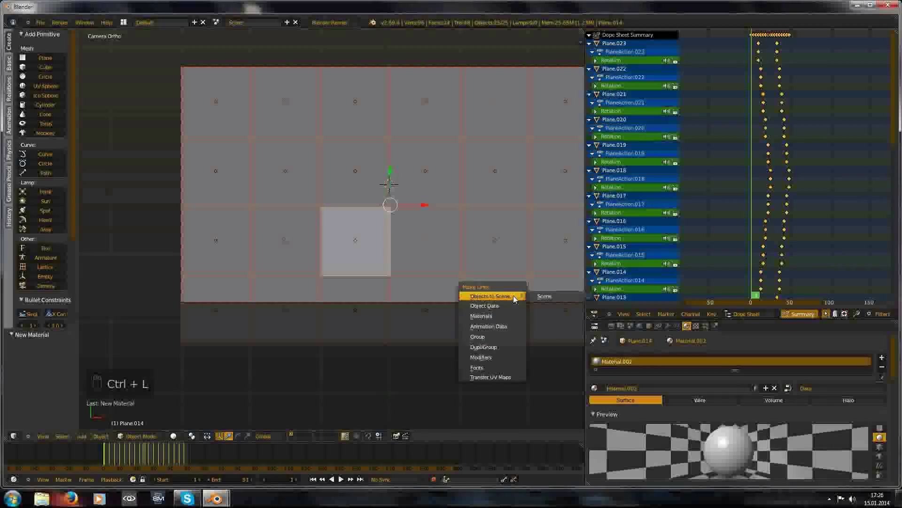
click(486, 316)
Make the shared plane material shadeless and set its diffuse colour to pure white.
scroll(687, 440, down, 6)
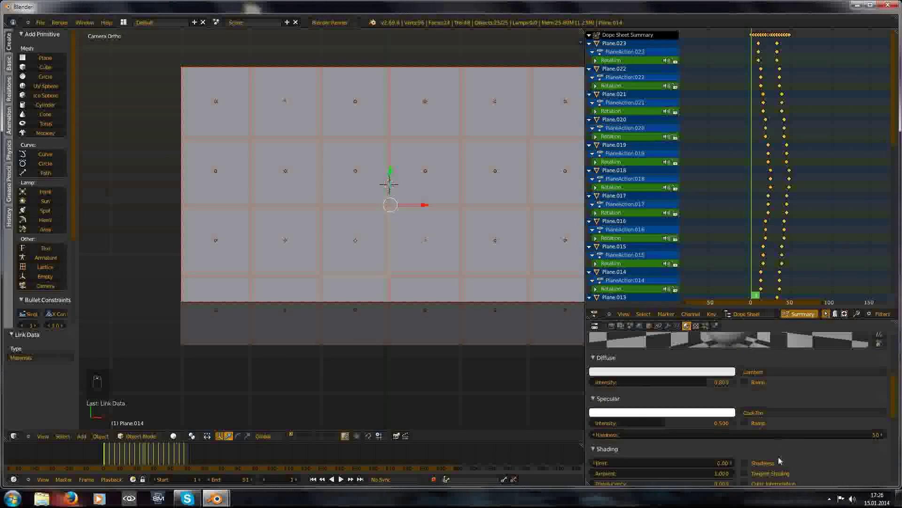
scroll(687, 440, up, 3)
click(687, 428)
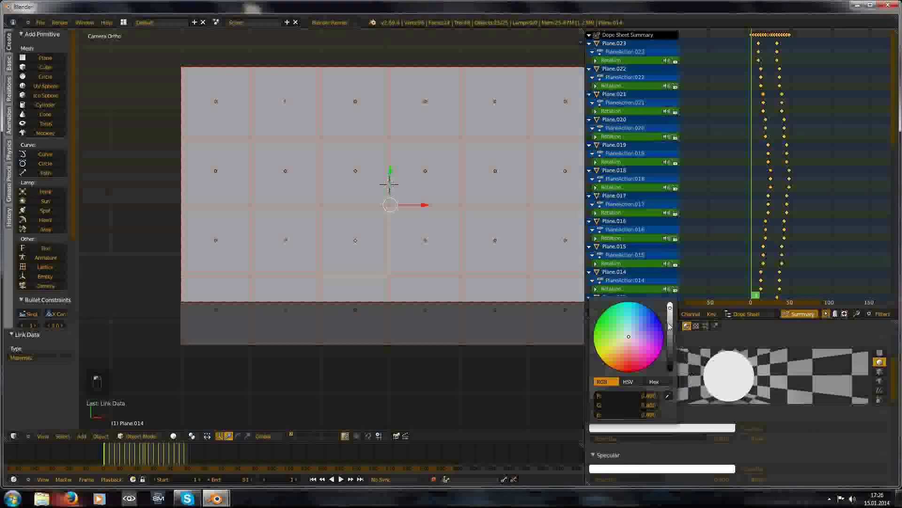
Deselect all objects and set the world's horizon colour to black.
scroll(405, 216, down, 6)
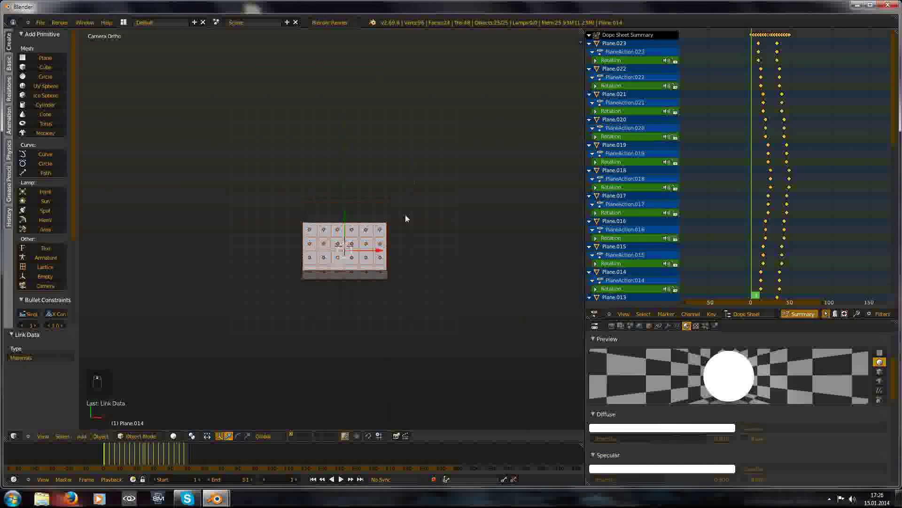
scroll(375, 250, up, 5)
key(a)
scroll(374, 249, up, 2)
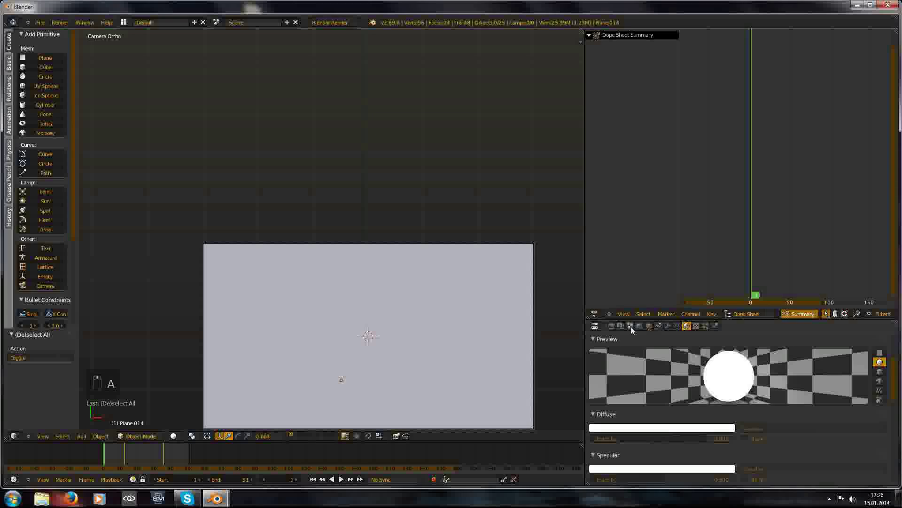
click(640, 326)
scroll(636, 458, down, 1)
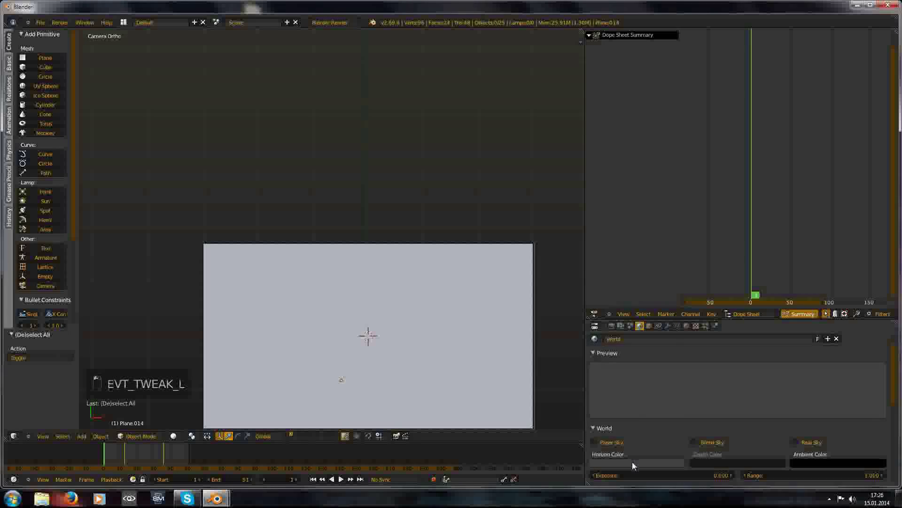
click(633, 461)
drag(671, 392, 670, 424)
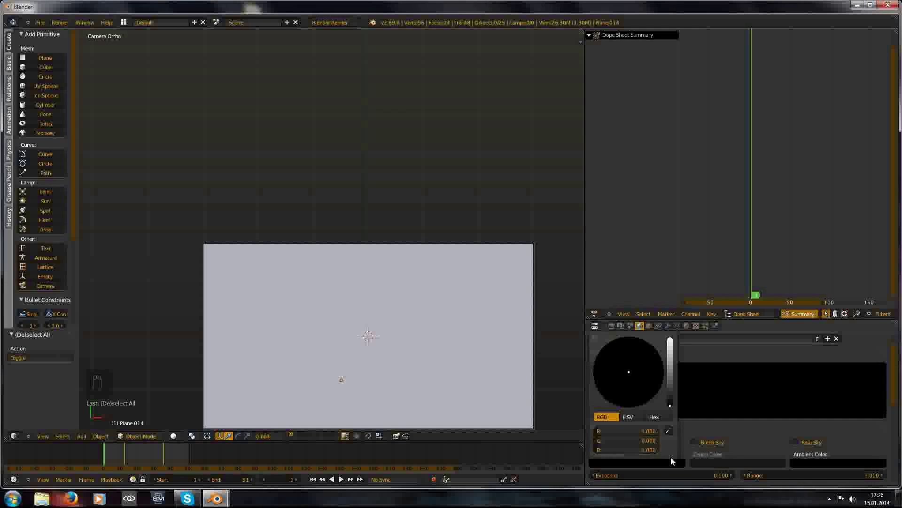
Enable Only Render in the 3D view's display settings so that just the renderable planes are drawn.
scroll(439, 296, down, 6)
scroll(405, 273, up, 4)
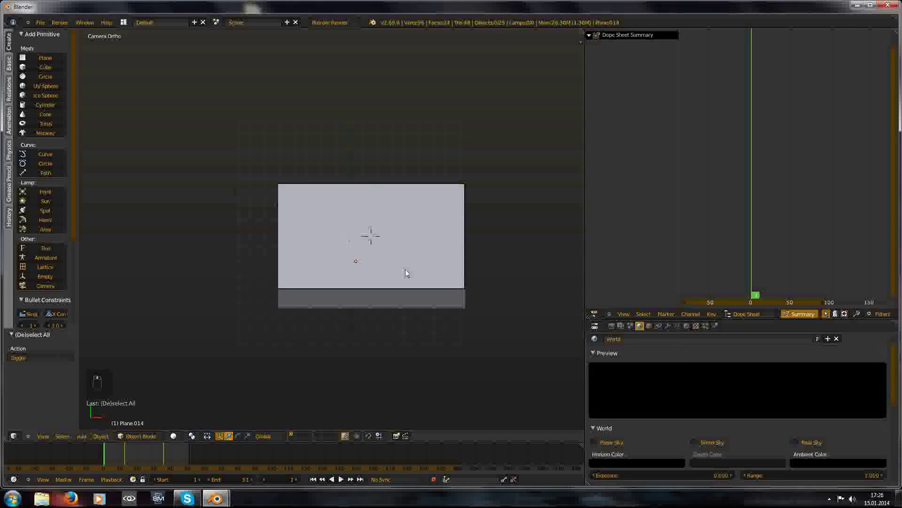
scroll(406, 269, up, 3)
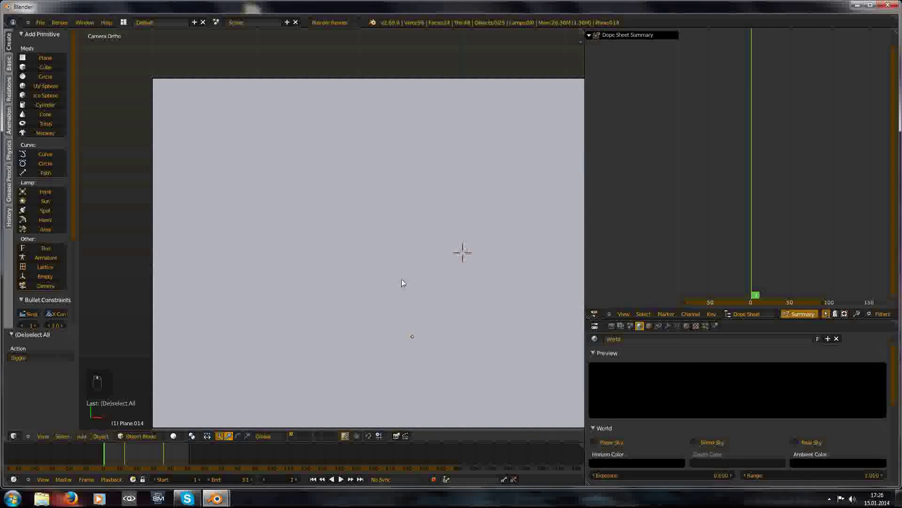
key(n)
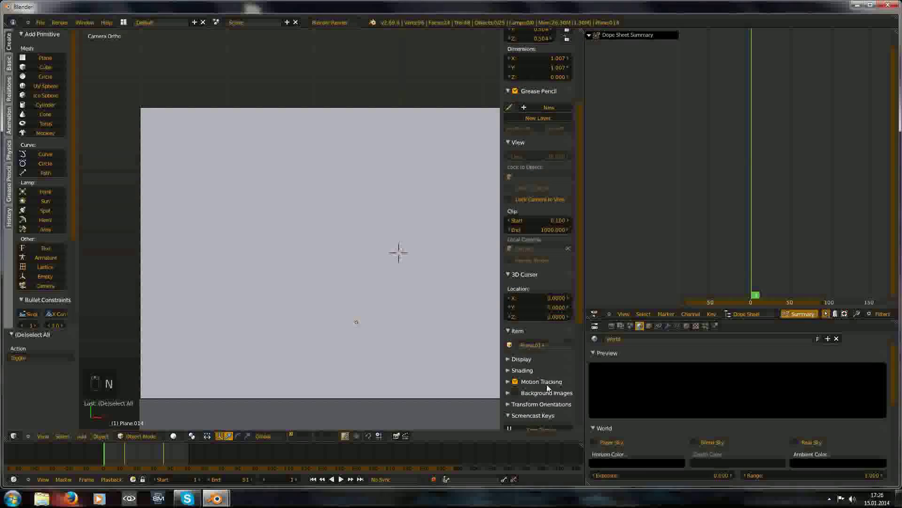
scroll(548, 388, down, 4)
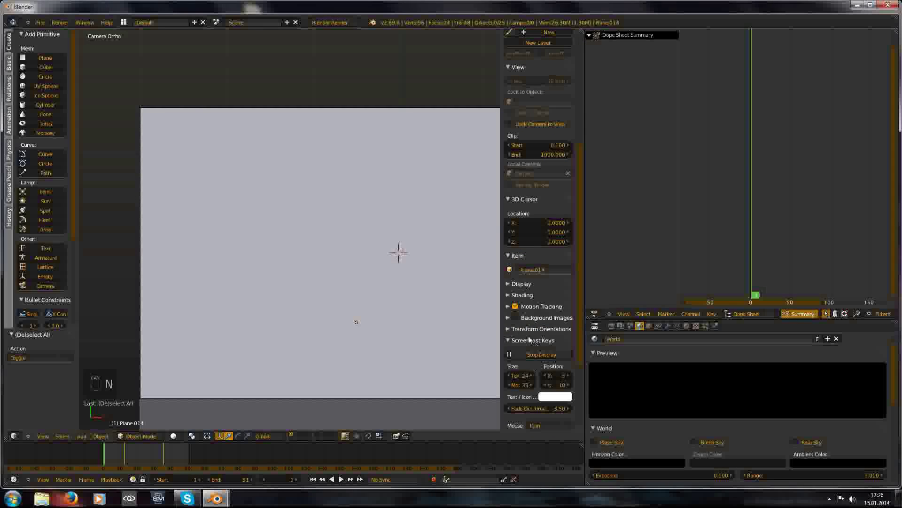
click(521, 283)
click(531, 298)
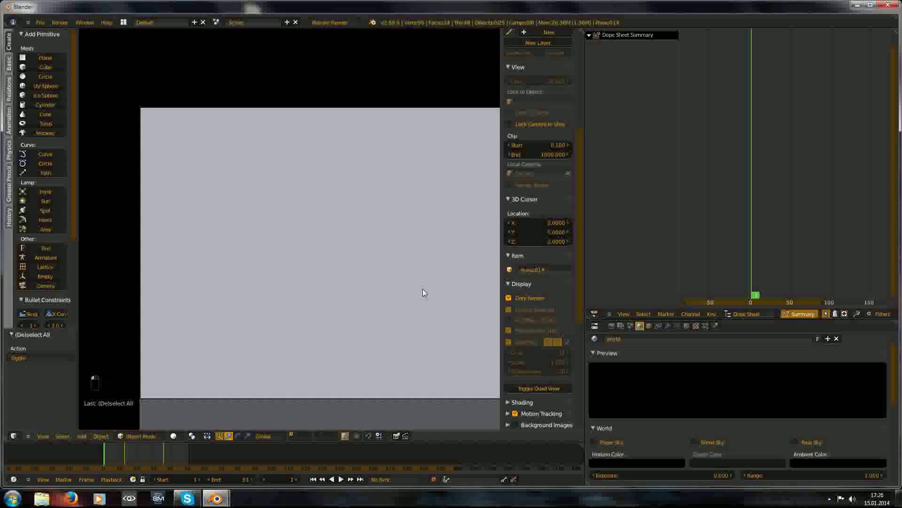
Set the 3D view's shading mode to GLSL and display the planes with Texture viewport shading.
scroll(548, 226, down, 6)
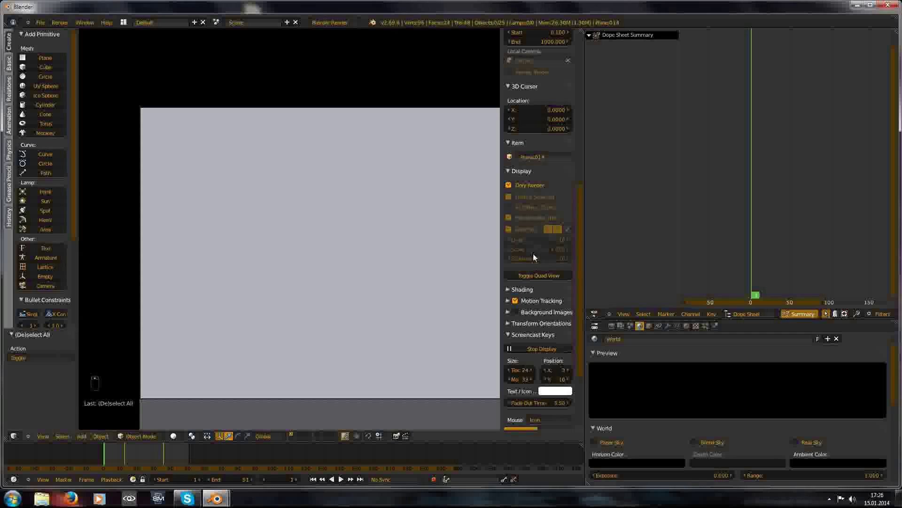
click(528, 289)
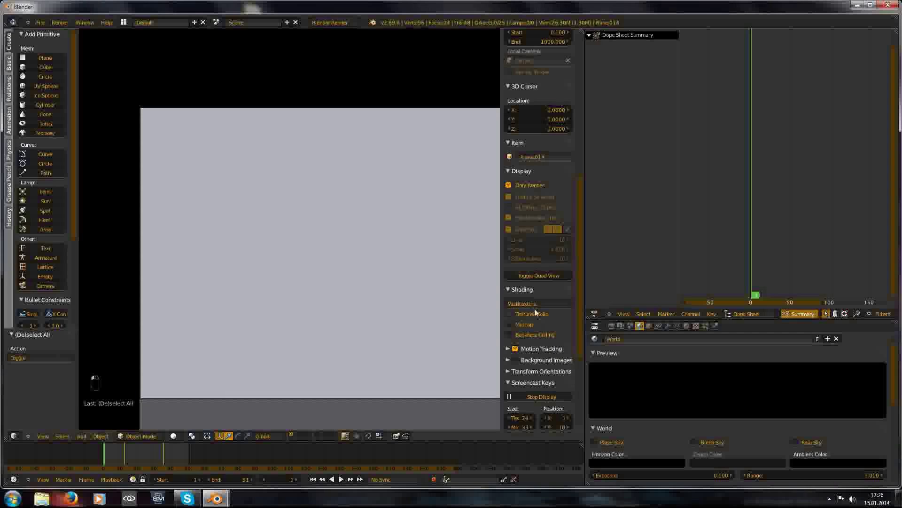
click(534, 284)
key(alt+z)
click(173, 436)
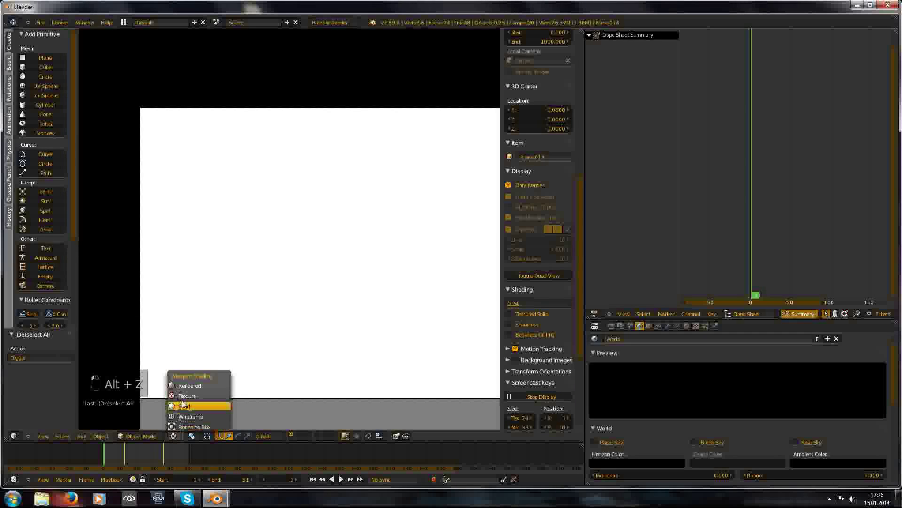
key(alt+z)
key(alt+z)
Play the flipping-plane animation in the camera view and return to the first frame.
key(alt+a)
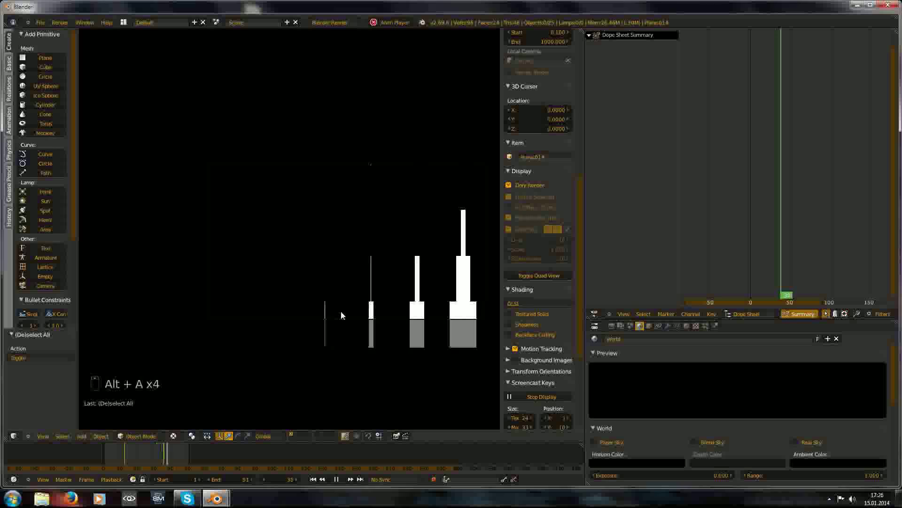
key(alt+a)
key(shift+Left)
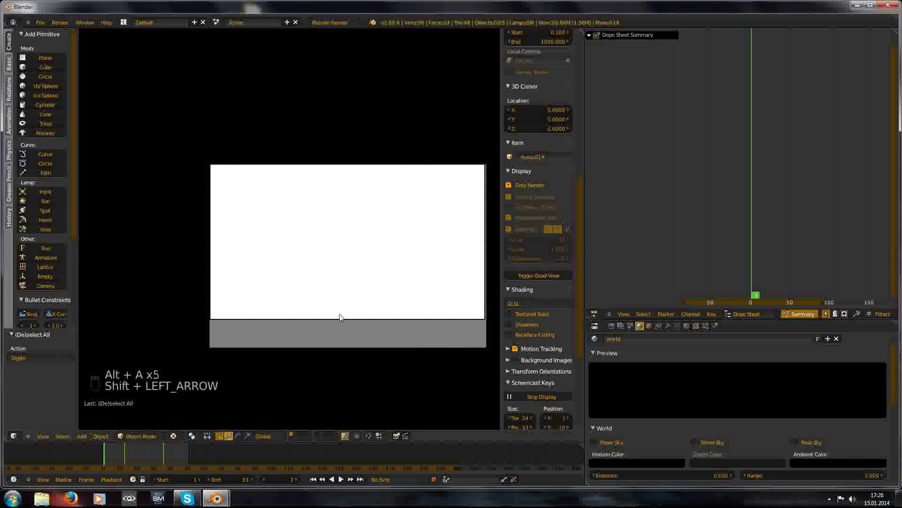
Set the render output file format to MPEG and its encoding format to MPEG-4.
click(611, 325)
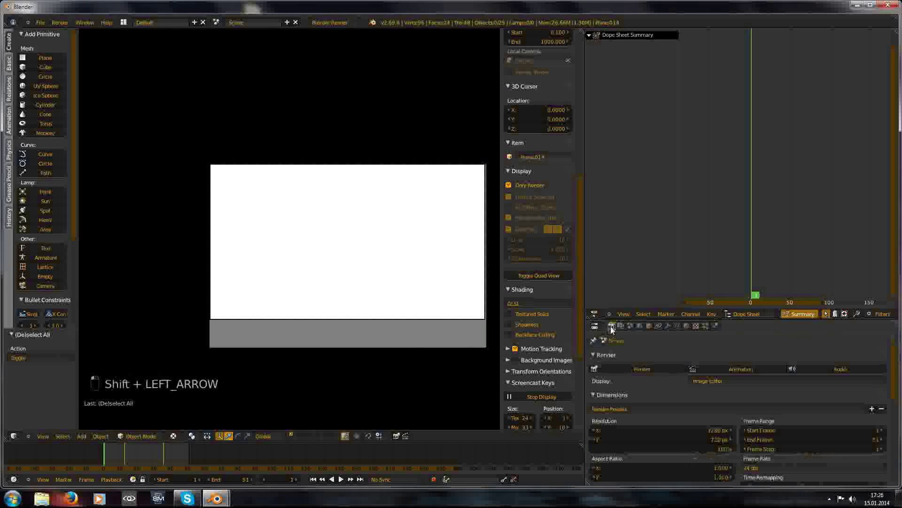
scroll(672, 360, down, 10)
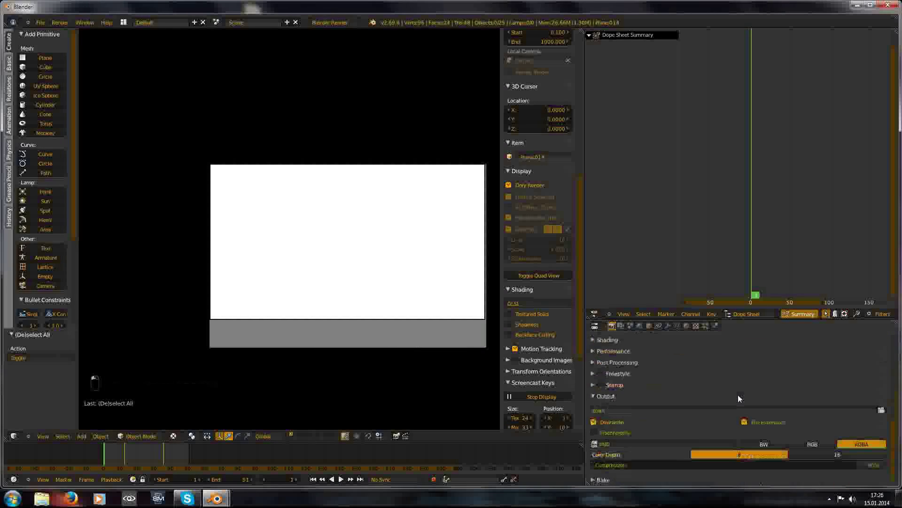
click(639, 442)
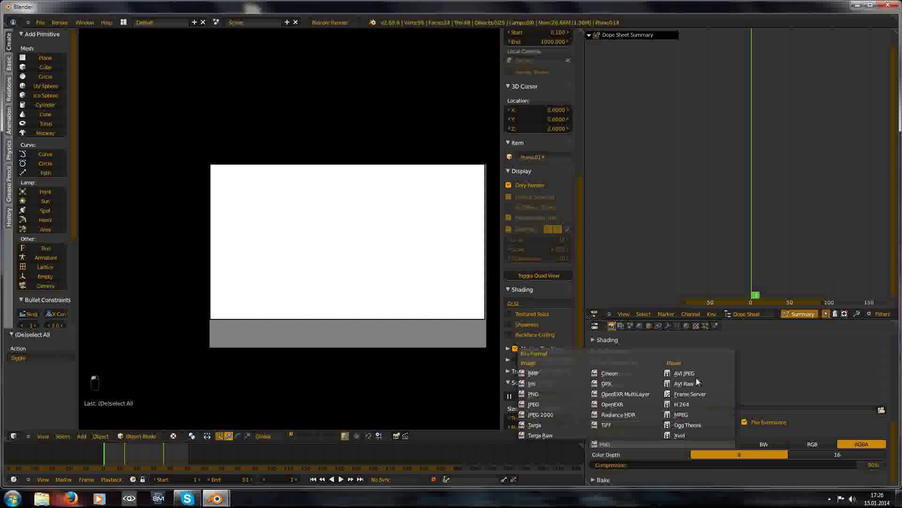
click(681, 414)
click(635, 455)
scroll(634, 451, down, 5)
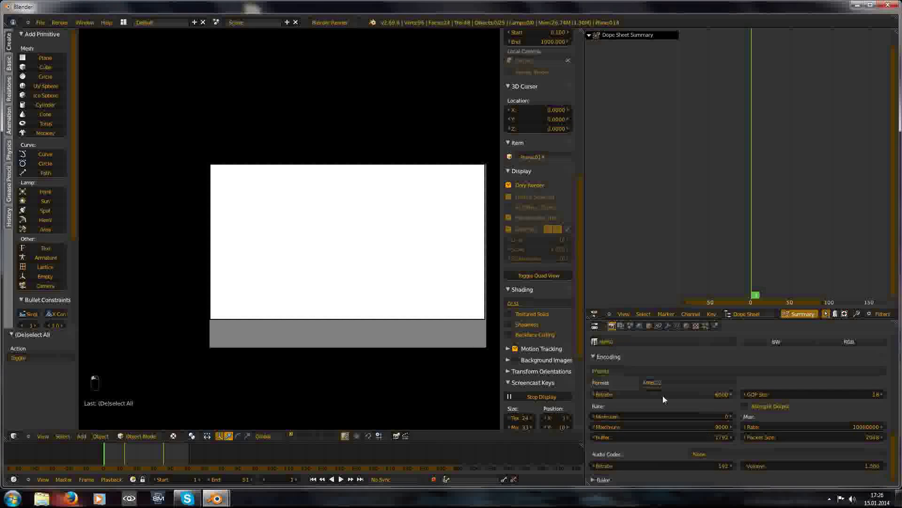
click(670, 383)
click(687, 354)
Set the render output path to the file plane_offset in the desktop's openGL folder.
scroll(703, 376, up, 5)
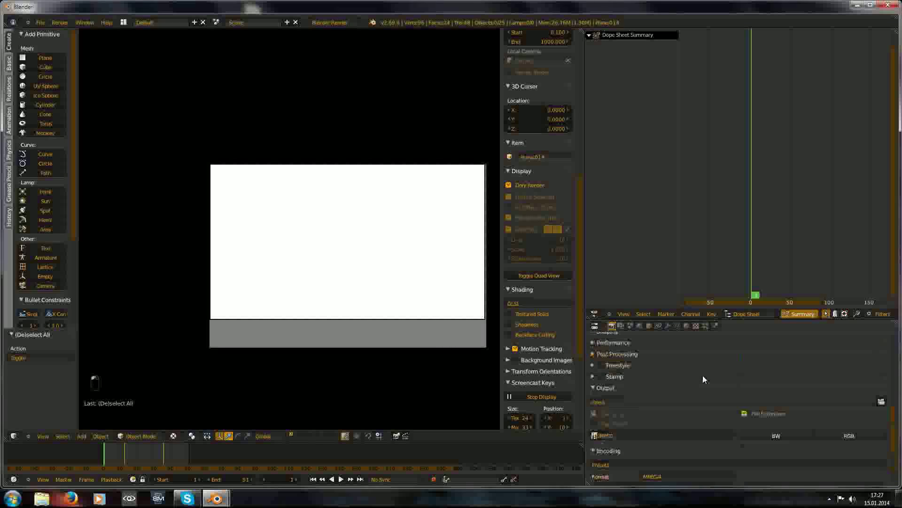
click(847, 407)
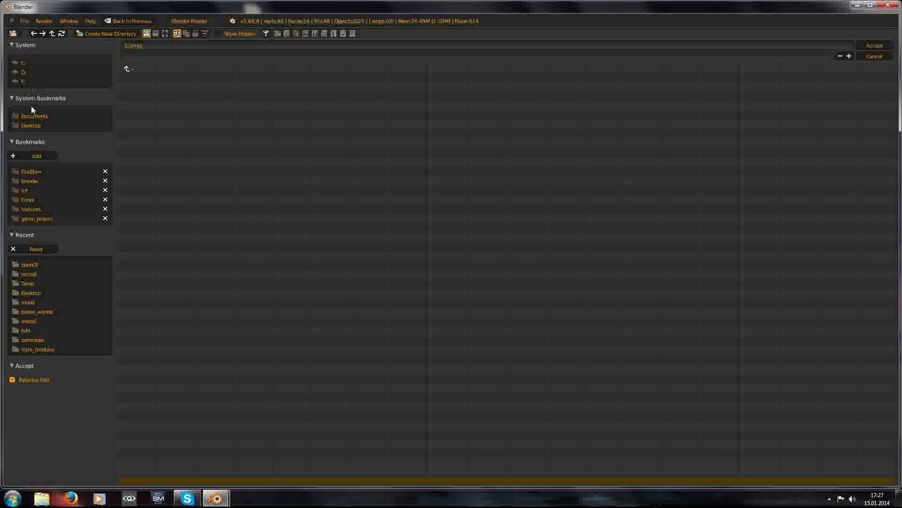
click(44, 124)
click(158, 134)
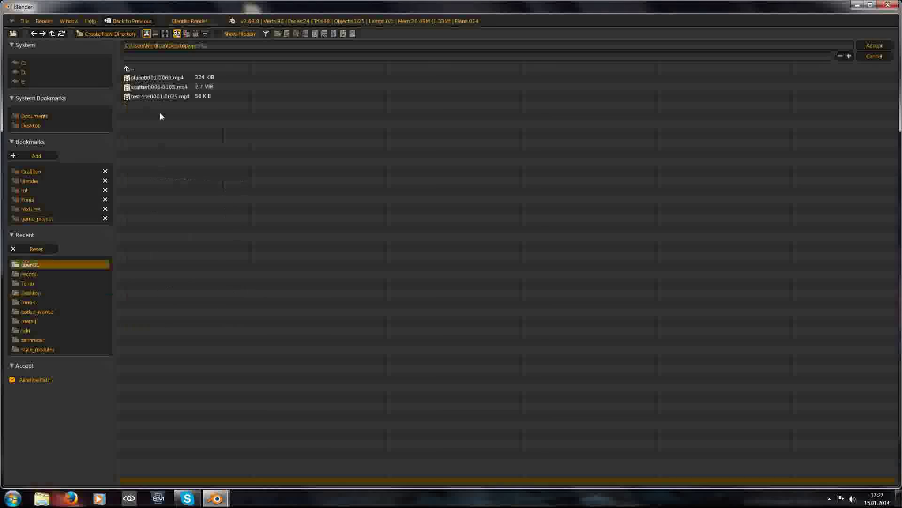
click(164, 58)
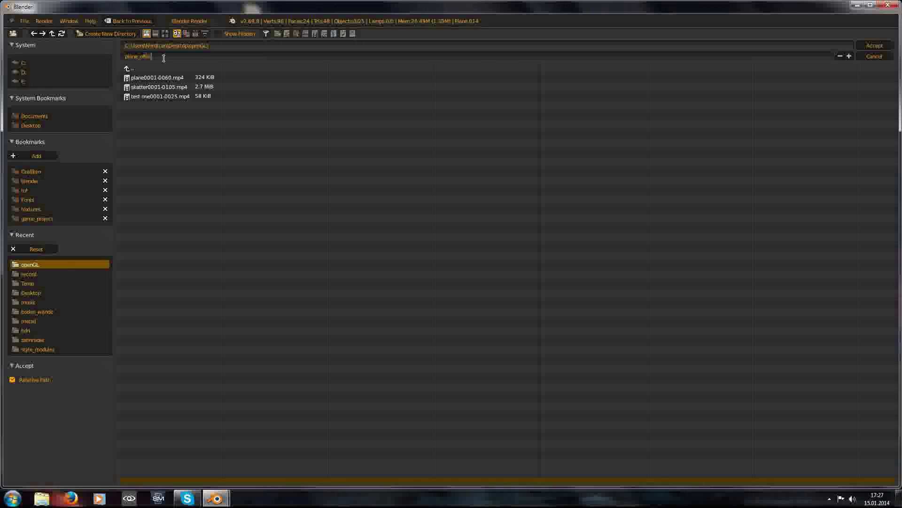
key(Return)
click(877, 45)
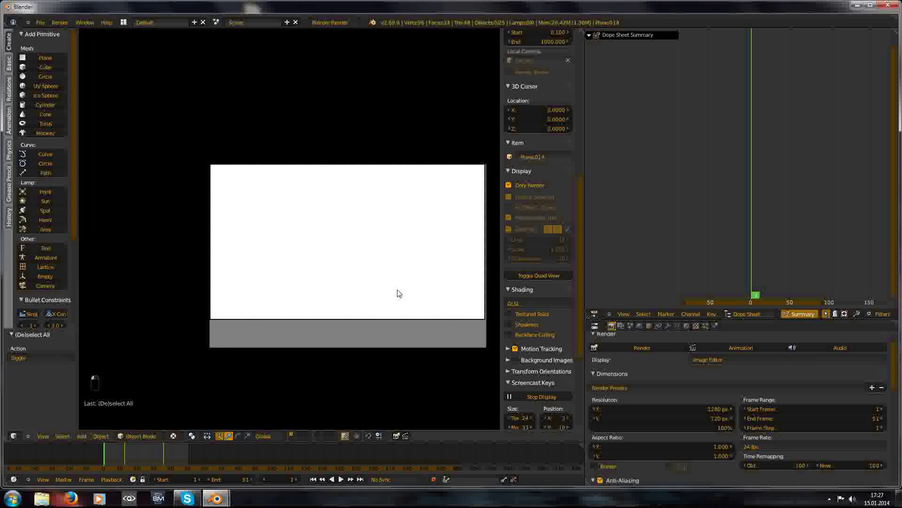
Render the whole animation with the viewport's OpenGL render and switch to the other Blender window containing the video sequencer.
click(396, 436)
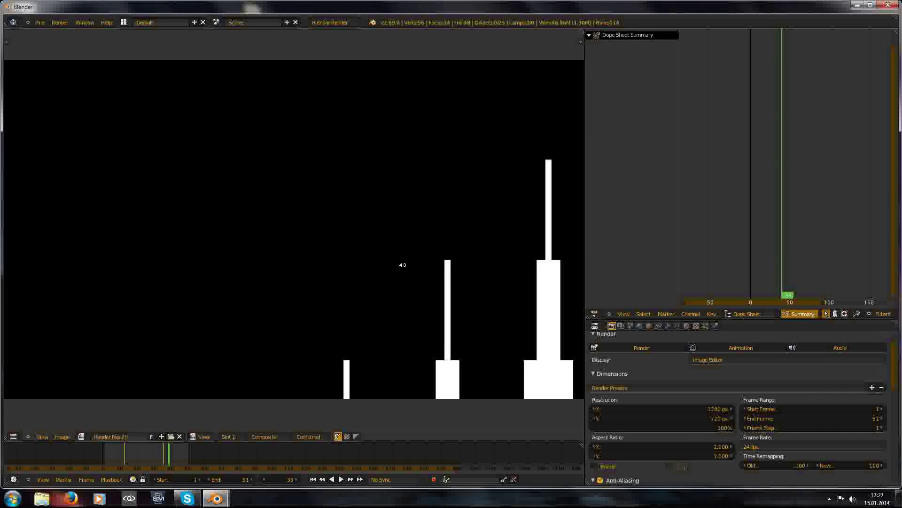
mouse_move(215, 498)
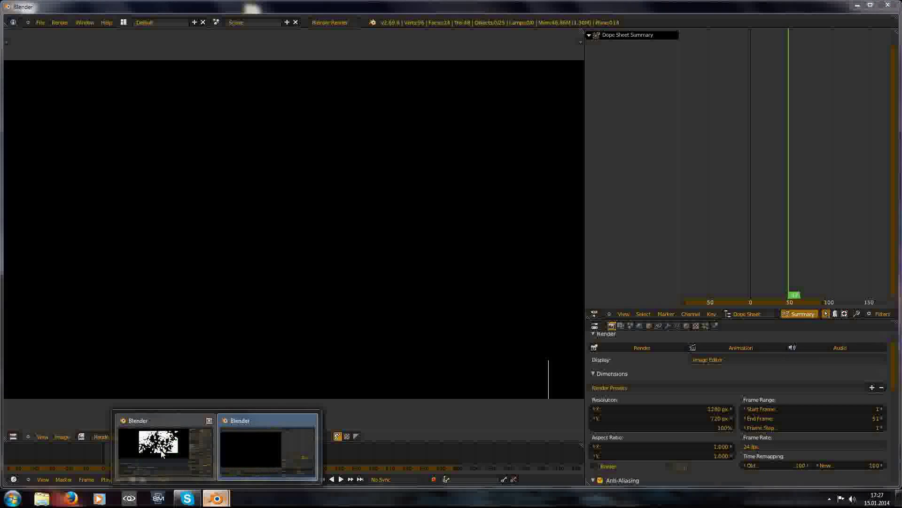
click(158, 423)
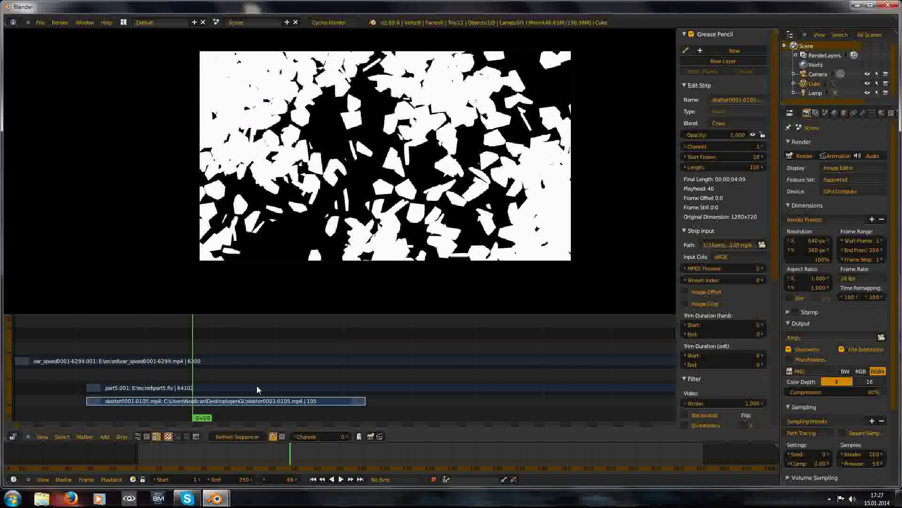
Erase all the existing strips from the video sequencer and return to the first frame.
key(x)
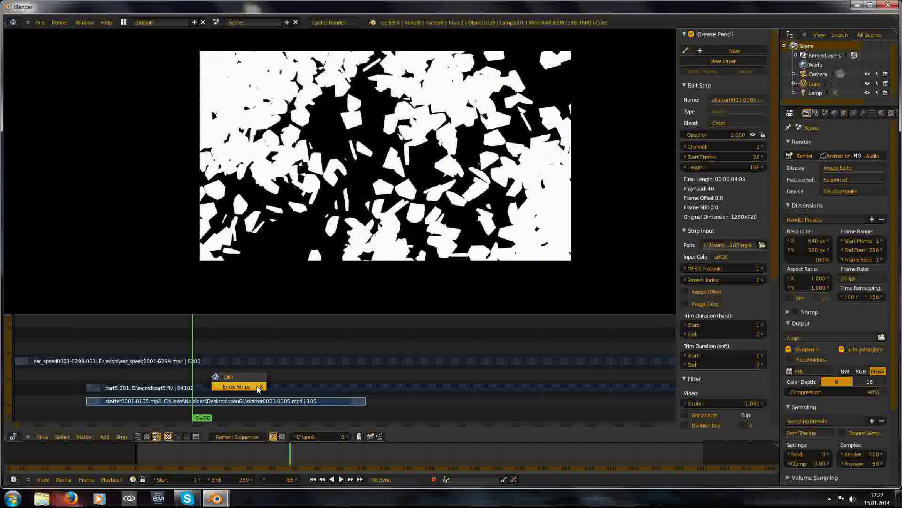
click(237, 386)
key(shift+Left)
key(shift+a)
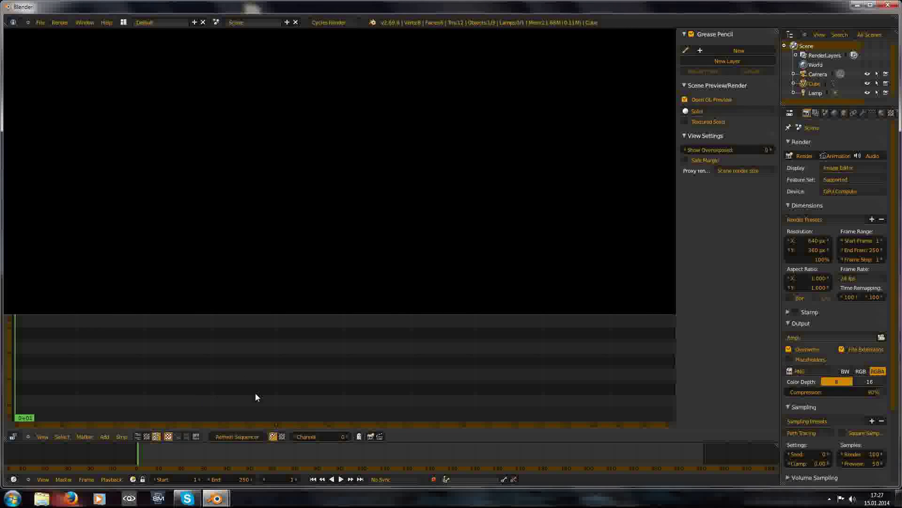
Change the Outliner area to a 3D View and enlarge it in height and width.
click(790, 35)
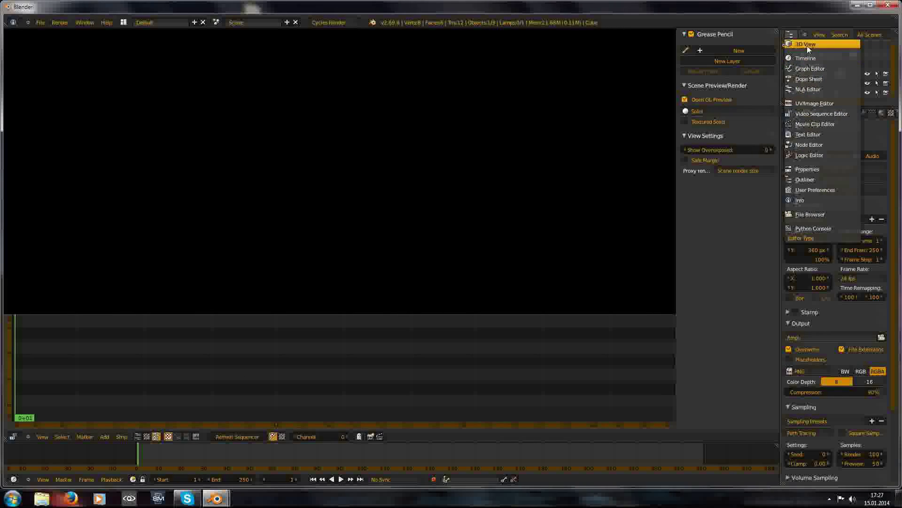
click(812, 44)
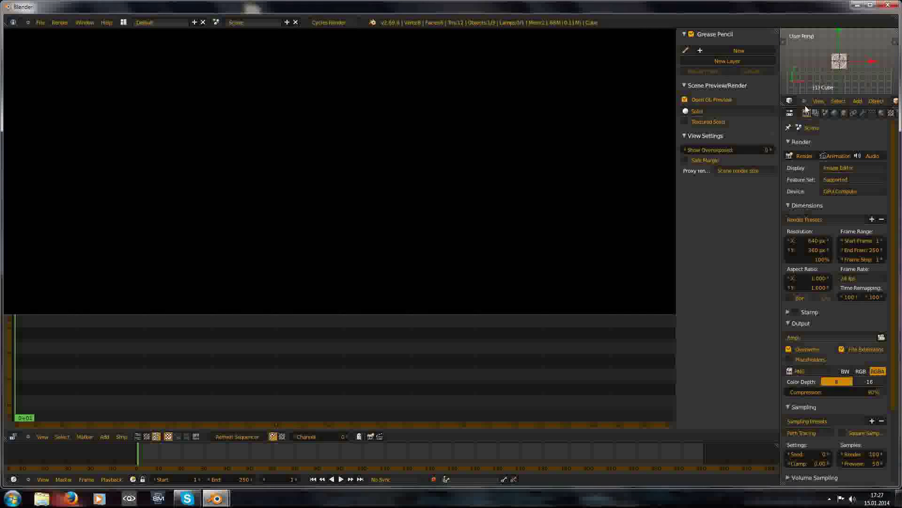
drag(805, 100, 804, 332)
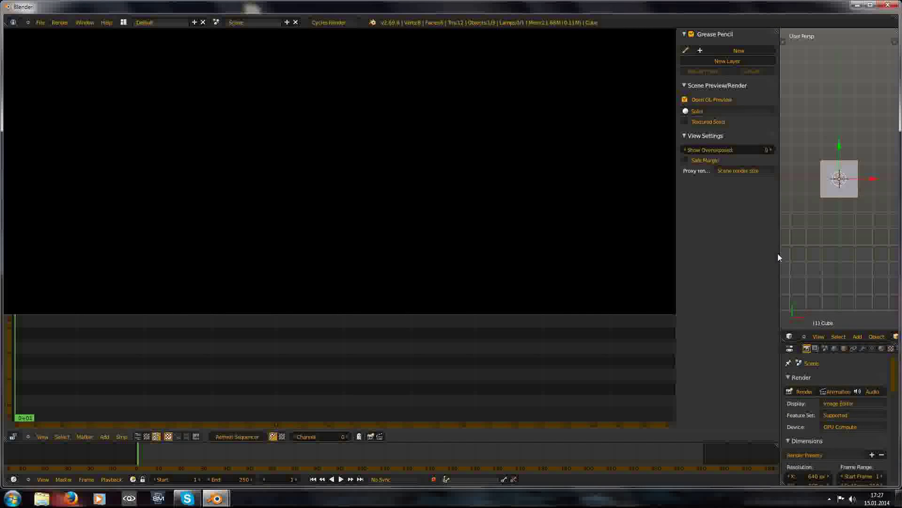
drag(778, 257, 719, 274)
key(n)
scroll(820, 251, down, 8)
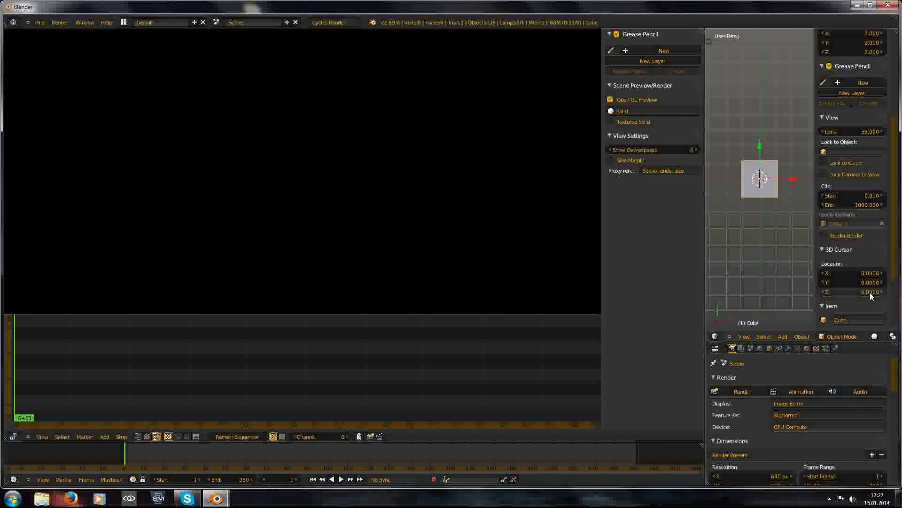
click(840, 321)
key(n)
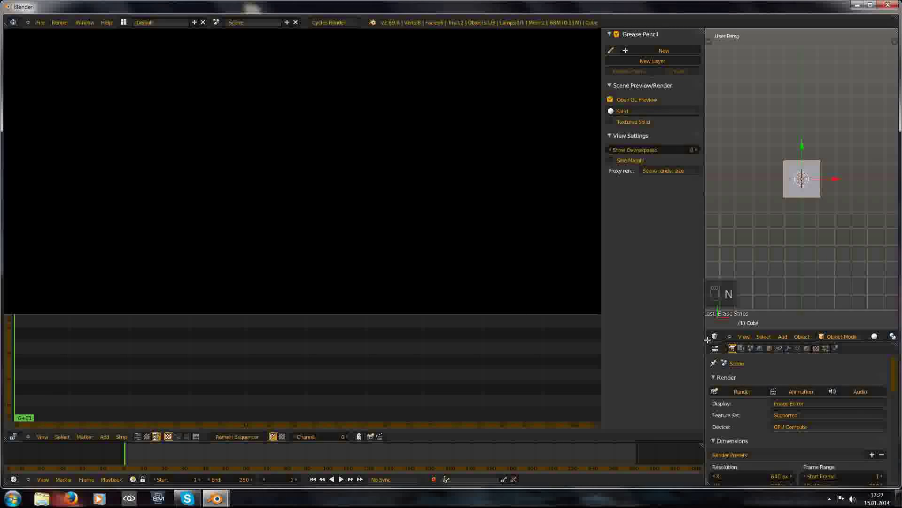
Join the Timeline area into the video sequencer above it to give the strips more room.
scroll(788, 436, down, 4)
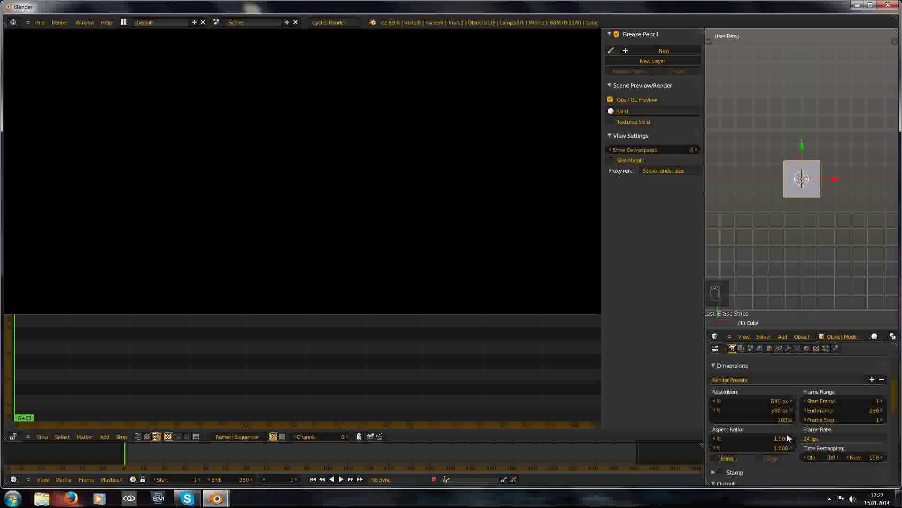
drag(6, 439, 28, 463)
scroll(95, 437, up, 7)
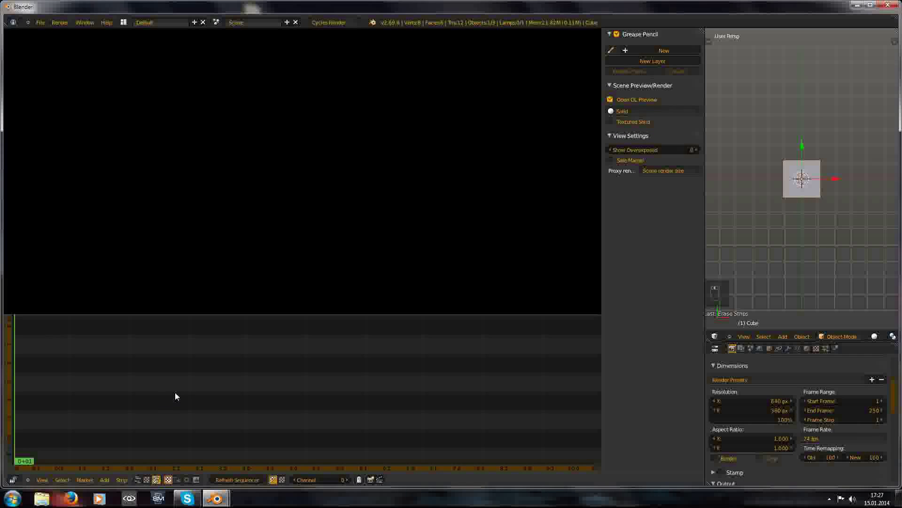
Add the movie part5.flv from the record folder on drive E to the sequencer and select its sound strip.
key(shift+a)
click(148, 404)
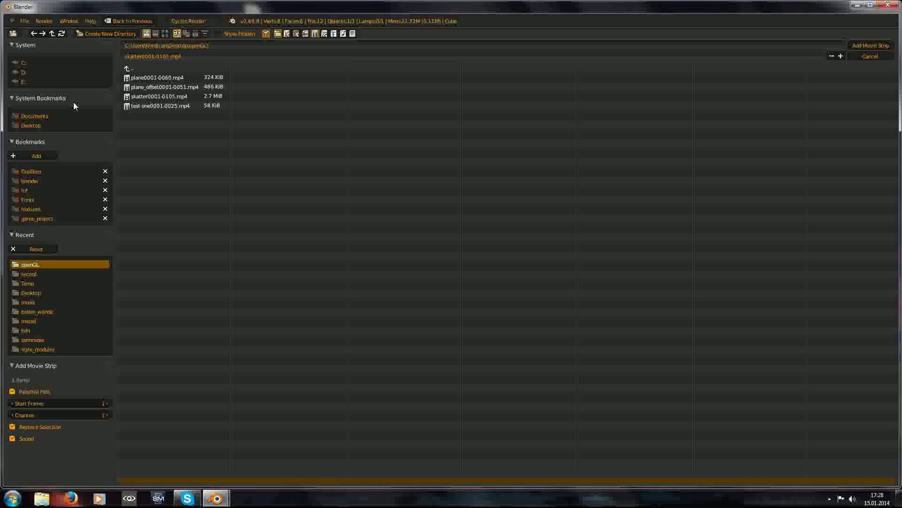
click(34, 83)
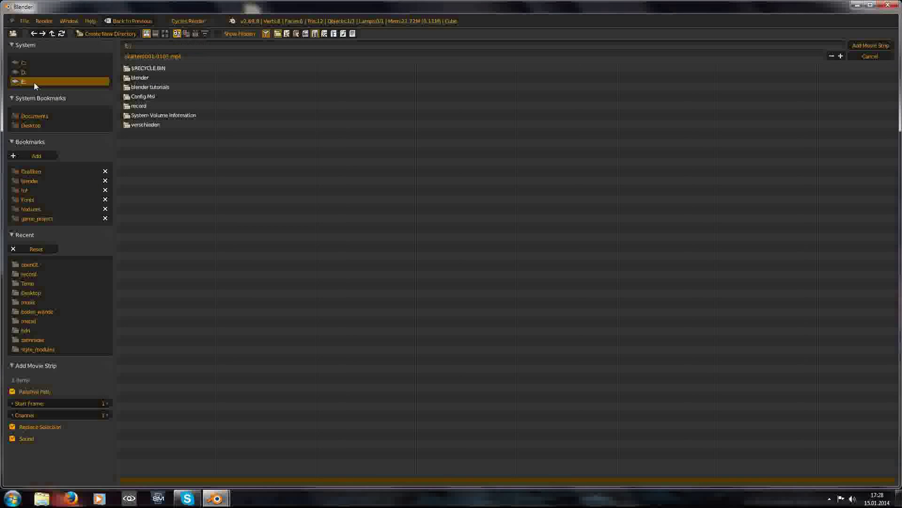
click(148, 100)
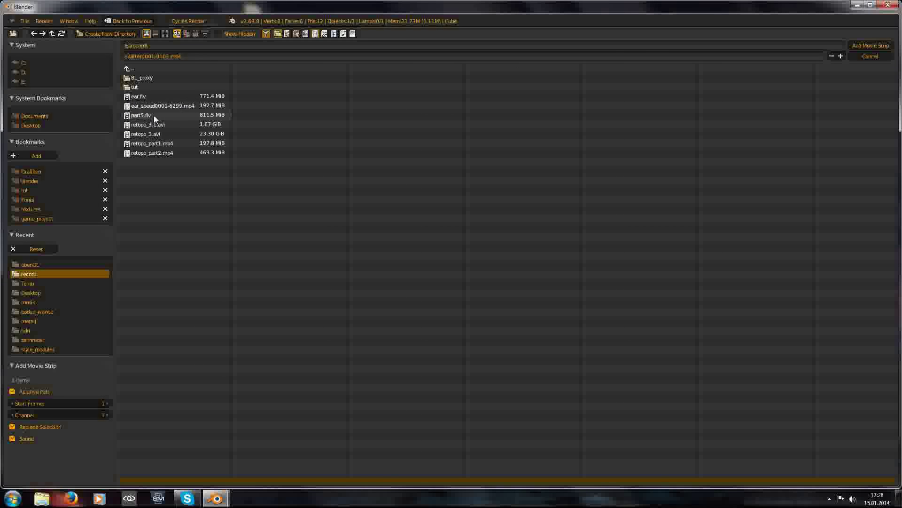
double_click(154, 114)
click(174, 439)
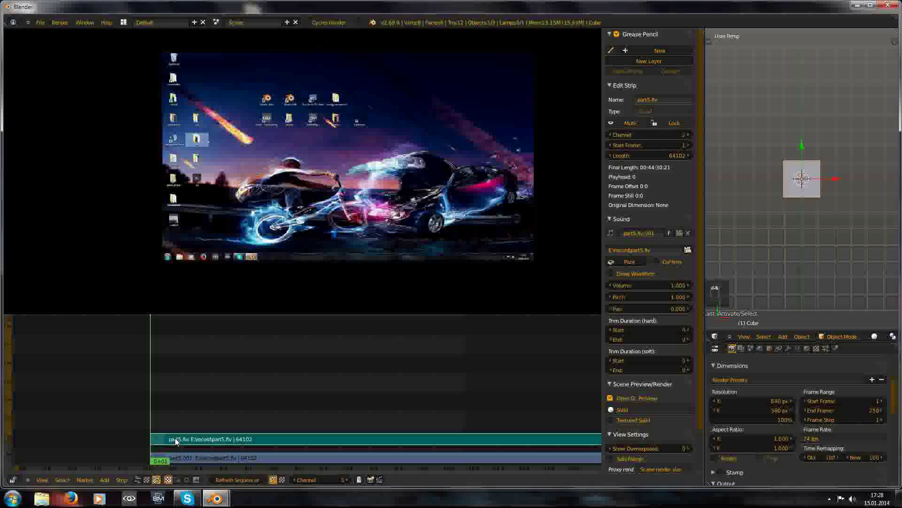
Delete the part5.flv sound strip and slide its video strip 2 frames earlier.
key(Delete)
right_click(237, 456)
key(g)
key(2)
key(y)
key(x)
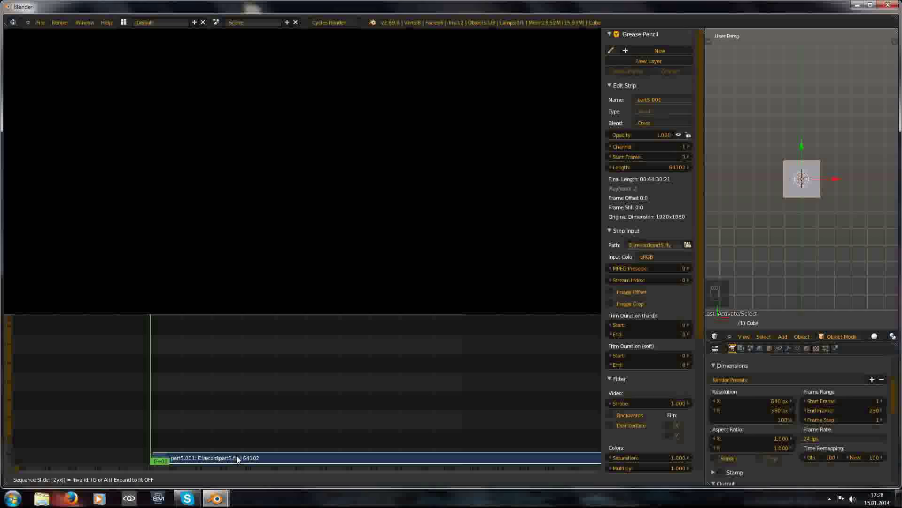
key(BackSpace)
key(BackSpace)
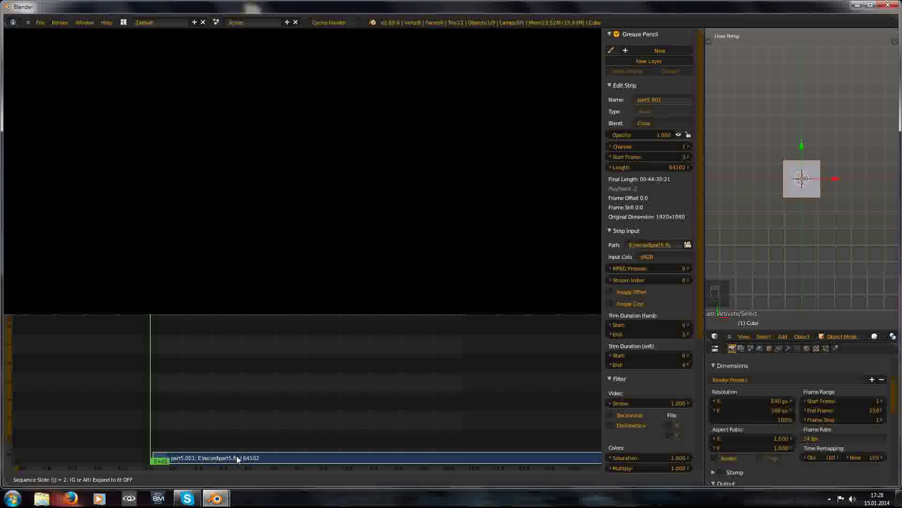
text(-2)
key(Return)
key(g)
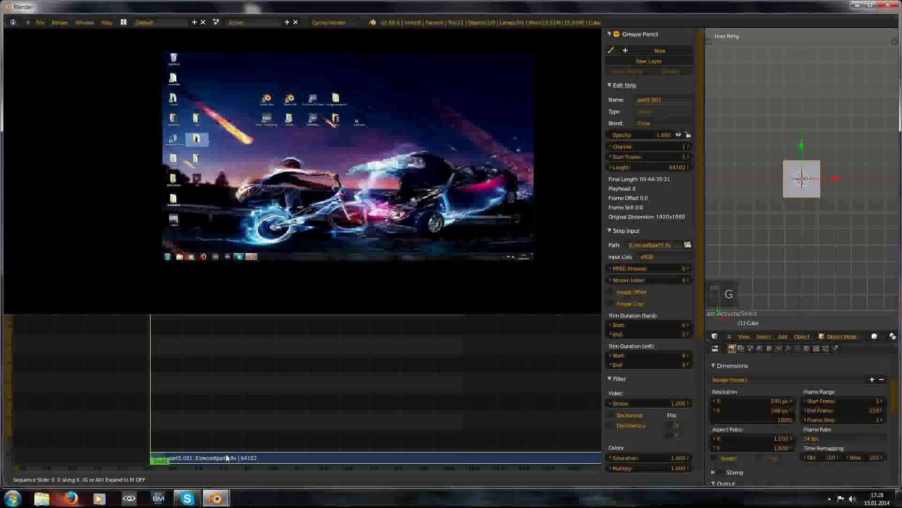
key(2)
key(y)
key(BackSpace)
key(y)
key(Escape)
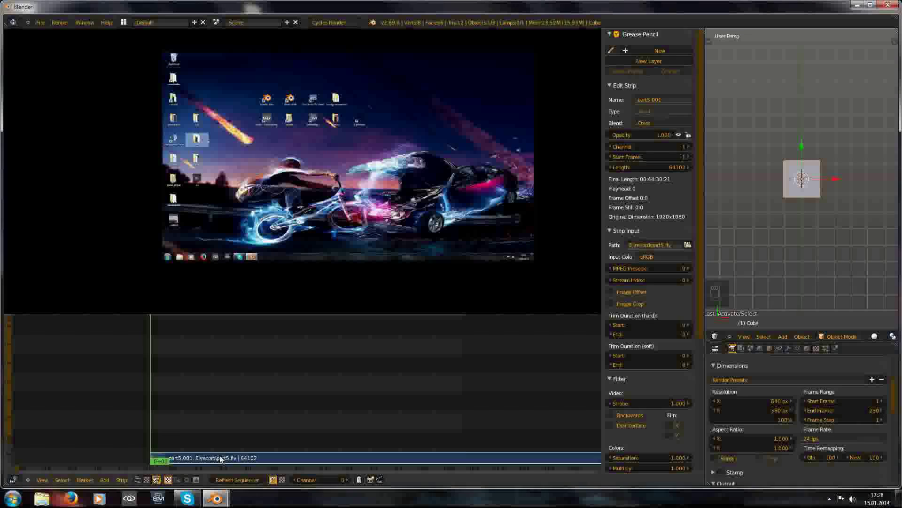
Move the part5.flv video strip up to channel 3 while keeping its start frame.
key(g)
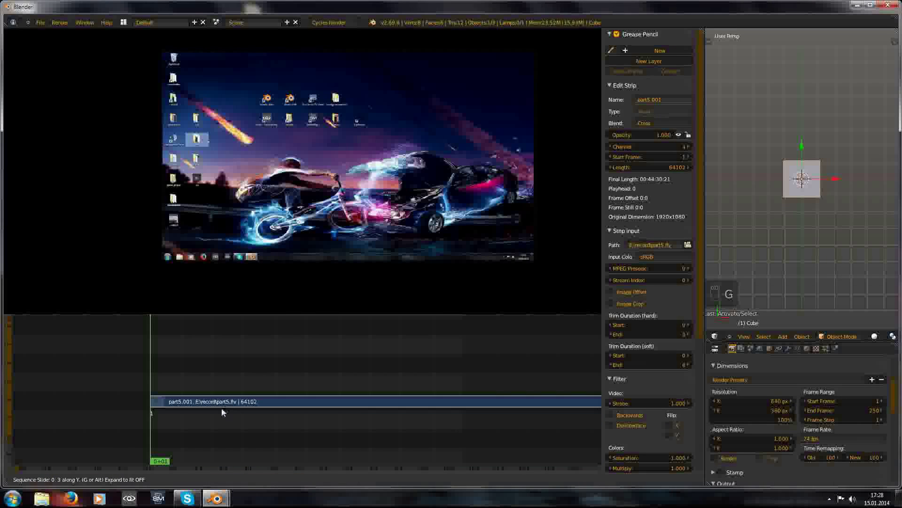
click(222, 414)
middle_drag(143, 388, 211, 358)
middle_drag(238, 399, 209, 432)
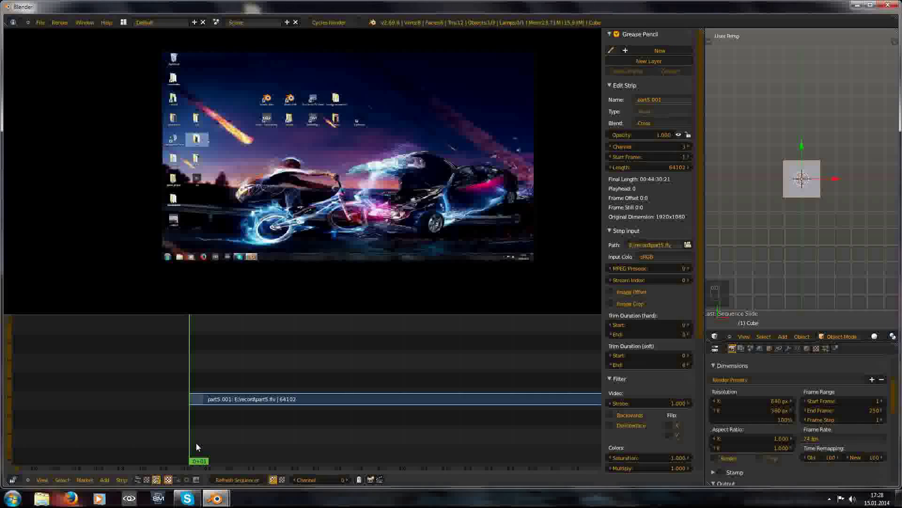
middle_drag(179, 419, 140, 387)
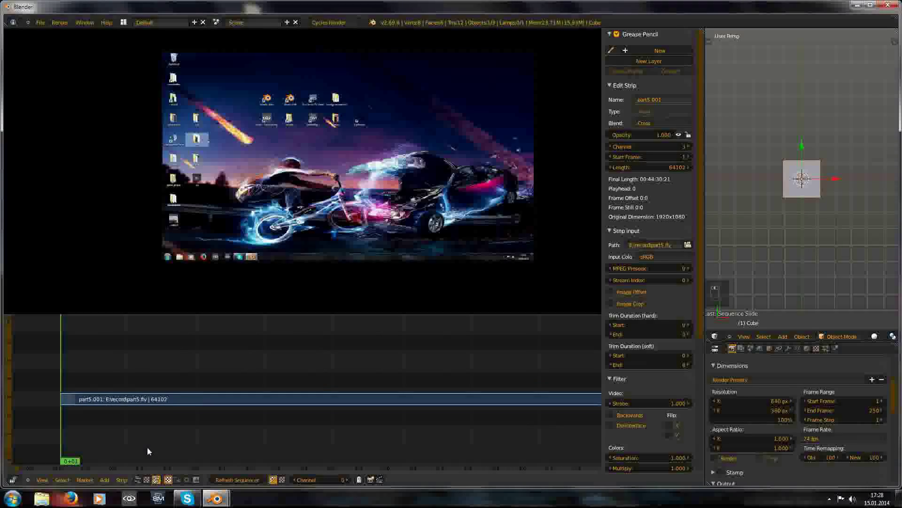
middle_drag(144, 413, 160, 405)
Scrub through the part5.flv strip to frame 123 and cut it there.
drag(159, 410, 402, 411)
scroll(413, 404, down, 3)
click(288, 399)
drag(288, 399, 378, 406)
middle_drag(366, 417, 320, 408)
scroll(341, 403, up, 6)
drag(344, 400, 338, 398)
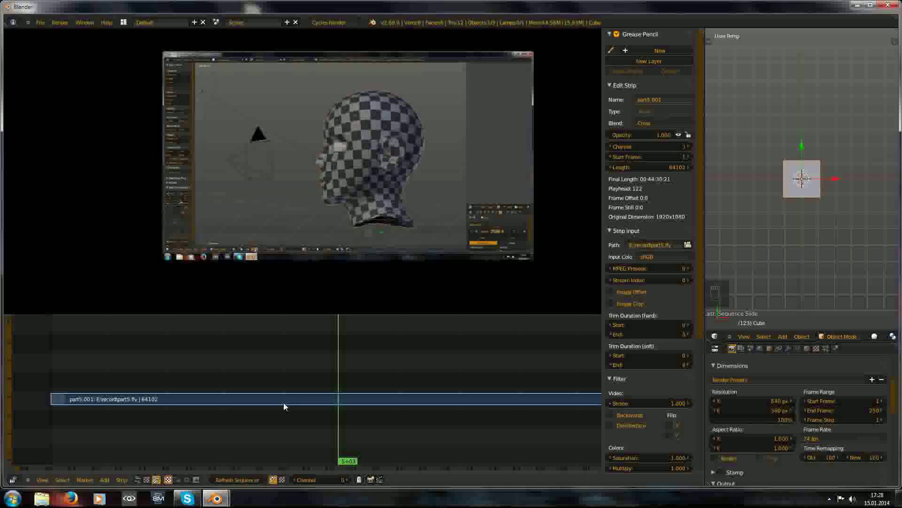
key(k)
click(420, 397)
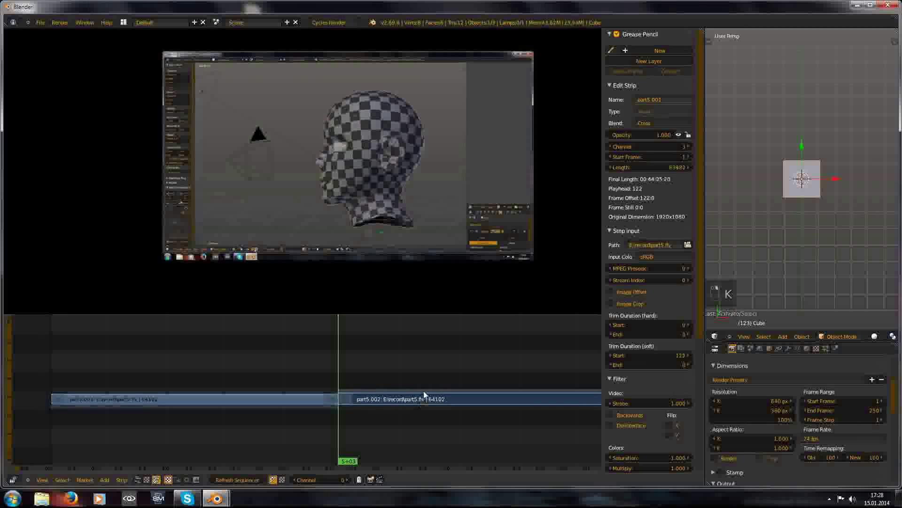
Cut the first part5.flv piece again at frame 114 and erase both pieces after that cut.
click(318, 428)
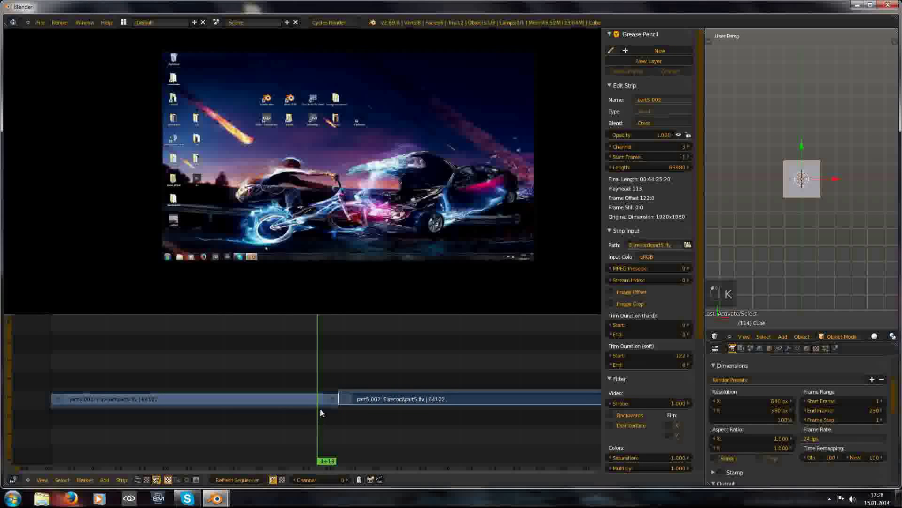
right_click(310, 403)
key(k)
key(Delete)
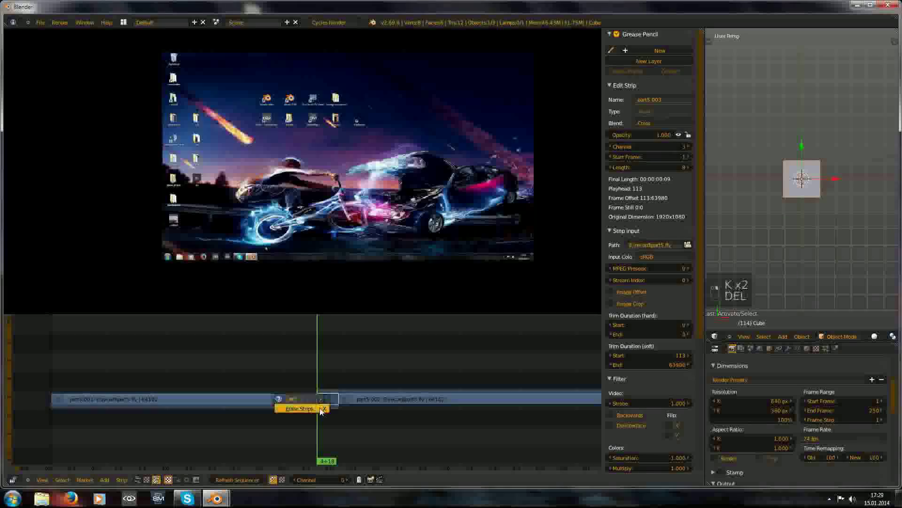
click(299, 408)
right_click(411, 399)
key(Delete)
click(411, 401)
Add the movie ear_speed0001-6299.mp4 from the record folder to the sequencer at frame 82.
click(285, 435)
drag(285, 434, 242, 431)
key(shift+a)
click(260, 430)
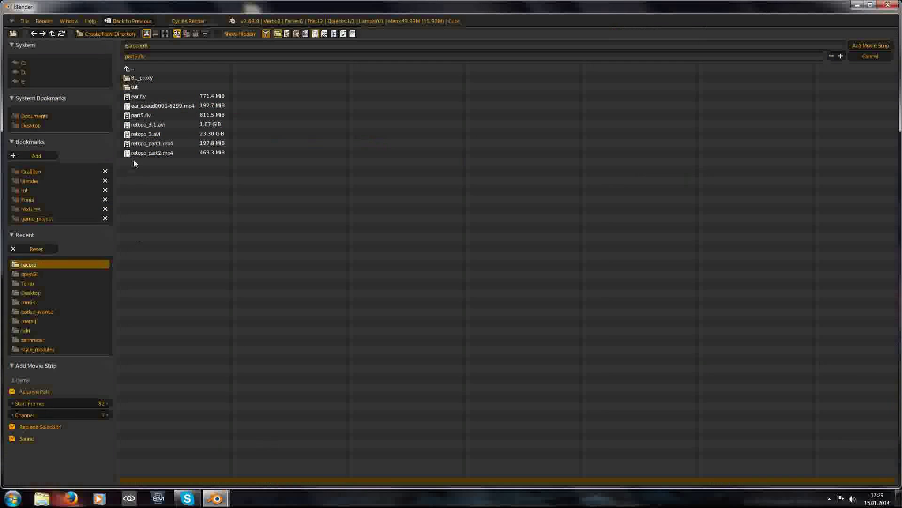
double_click(156, 106)
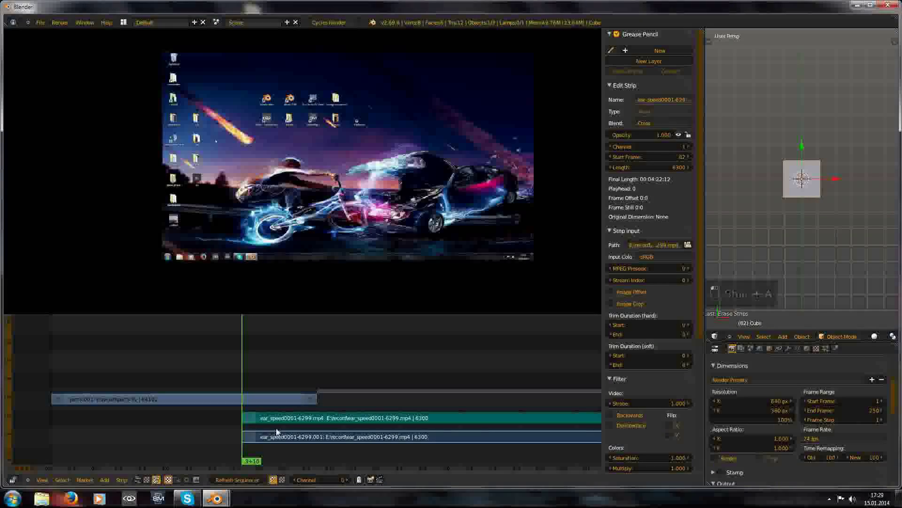
Erase the sound strip of ear_speed0001-6299.mp4 and move its video strip up to channel 2.
right_click(296, 419)
key(Delete)
click(296, 421)
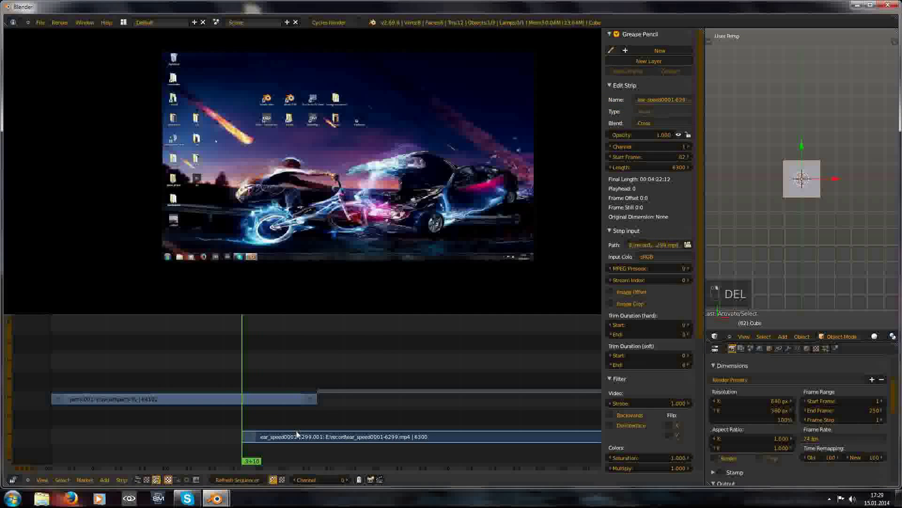
key(g)
click(301, 417)
Add the mask movie plane_offset0001-0051.mp4 from the openGL folder on the Desktop at frame 82.
key(shift+a)
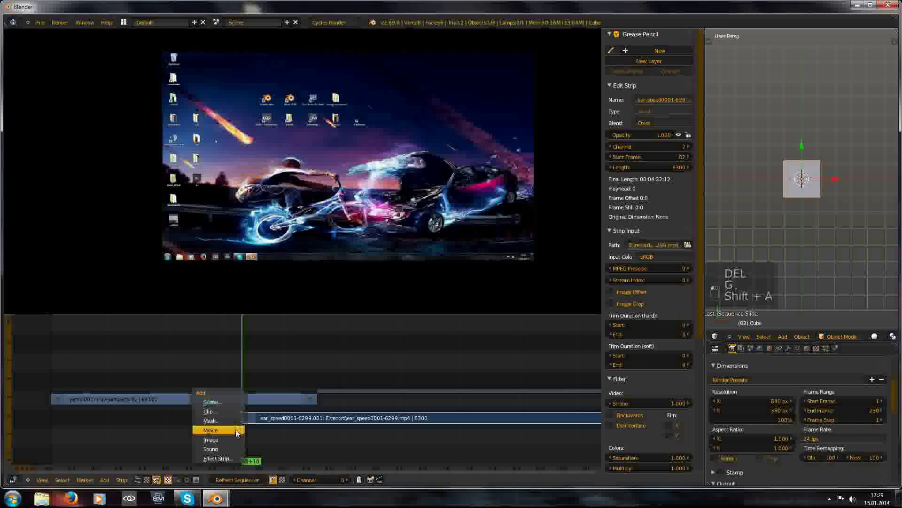
click(230, 430)
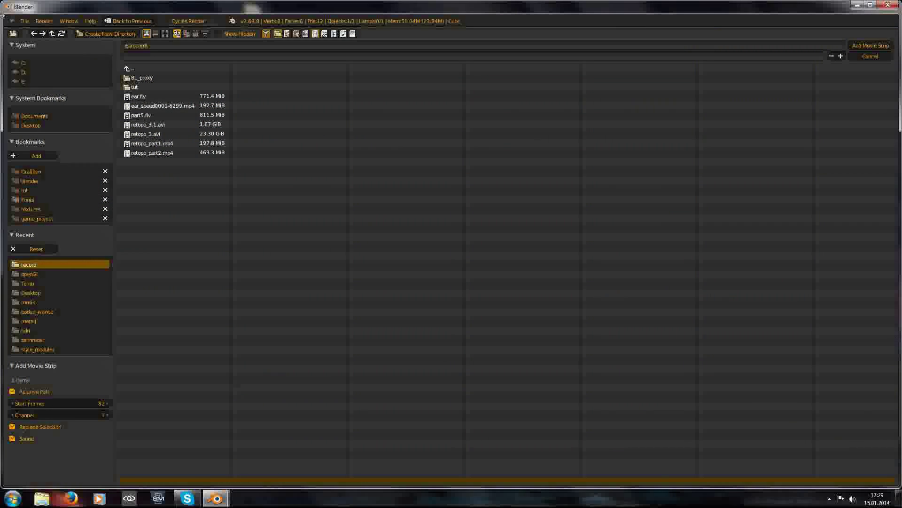
click(40, 124)
click(159, 132)
click(161, 78)
double_click(166, 88)
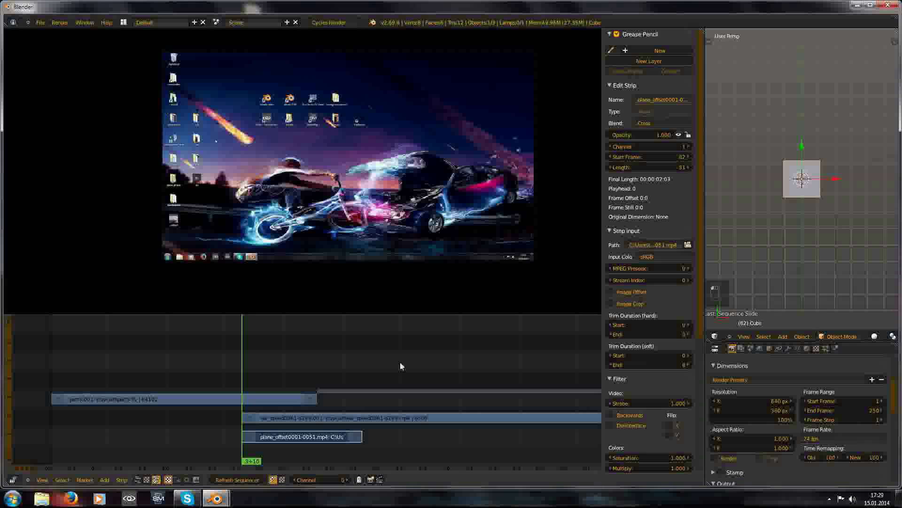
Slide the ear_speed and plane_offset strips together to start at frame 63, aligning the mask's end with the part5 strip's end.
scroll(301, 404, up, 3)
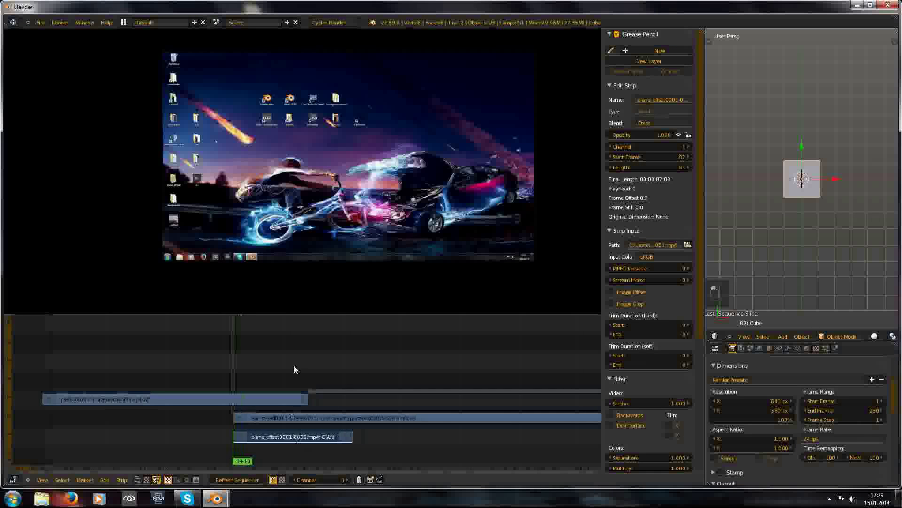
right_click(324, 423)
shift+right_click(324, 436)
key(g)
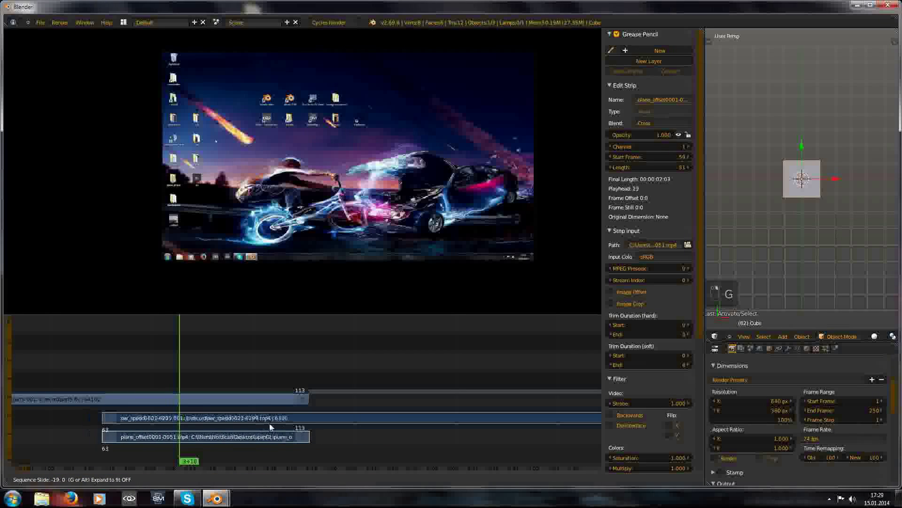
click(269, 423)
scroll(284, 376, up, 3)
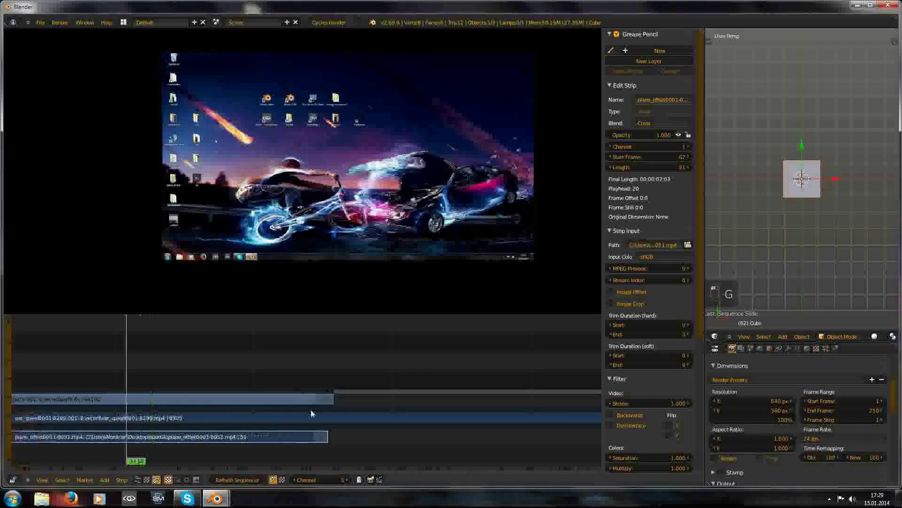
middle_drag(239, 430, 251, 429)
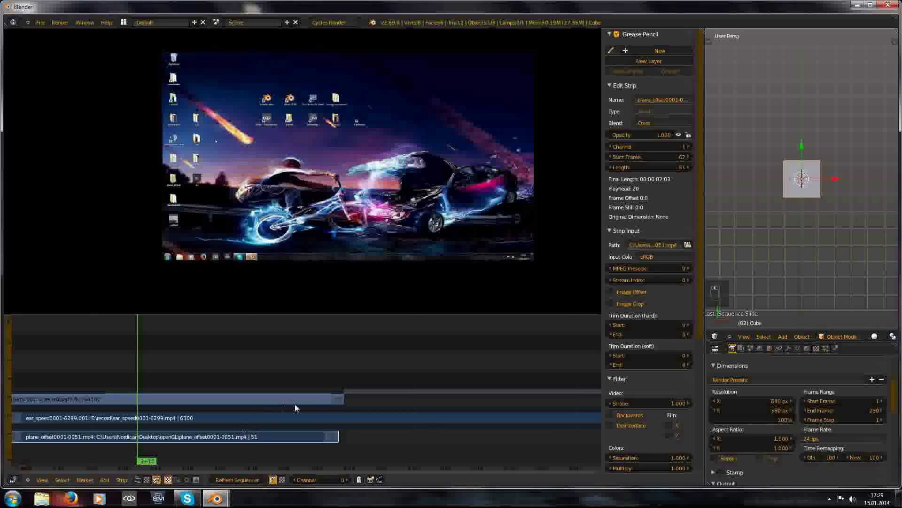
key(g)
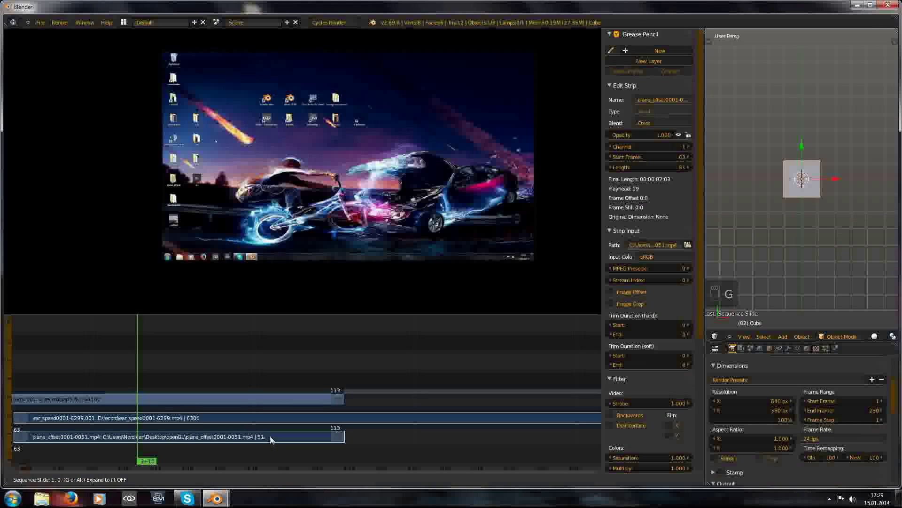
click(269, 438)
Examine how the starts and ends of the part5, ear_speed and plane_offset strips line up, selecting each strip in turn.
right_click(267, 437)
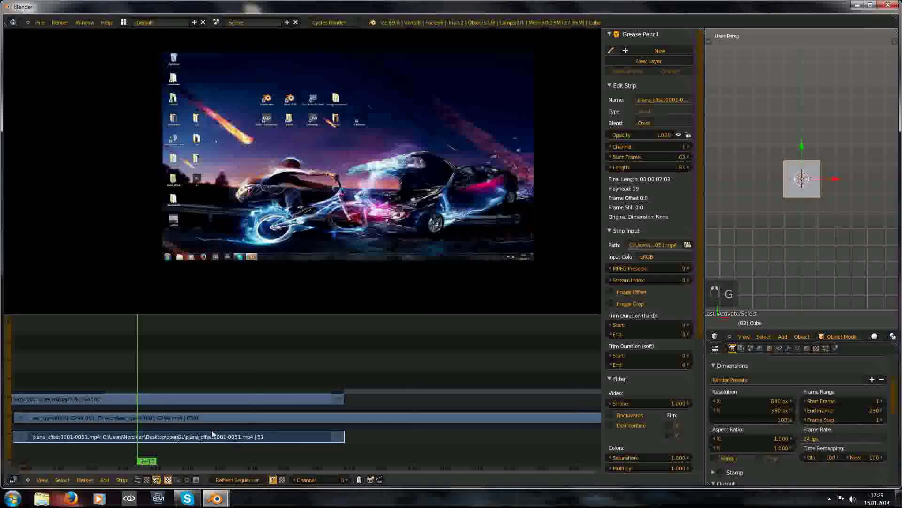
scroll(183, 438, down, 2)
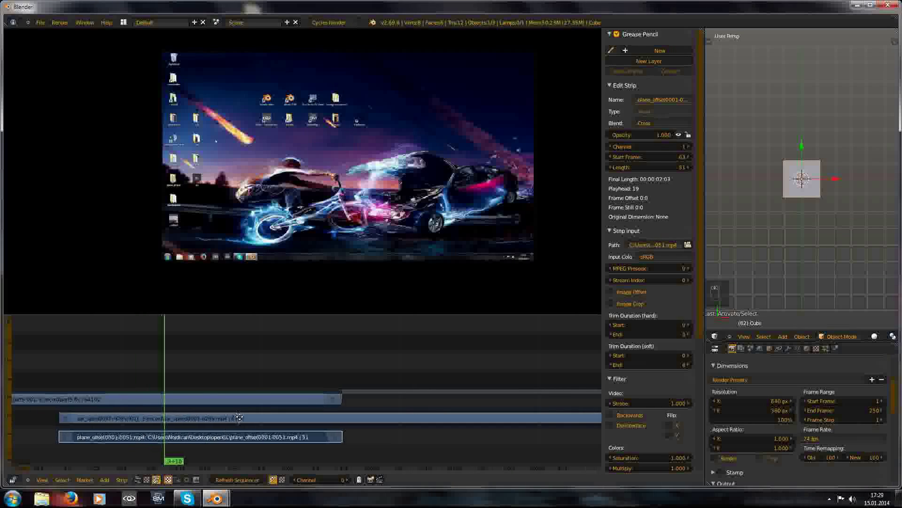
scroll(221, 390, up, 9)
middle_drag(433, 416, 355, 425)
right_click(204, 425)
right_click(174, 444)
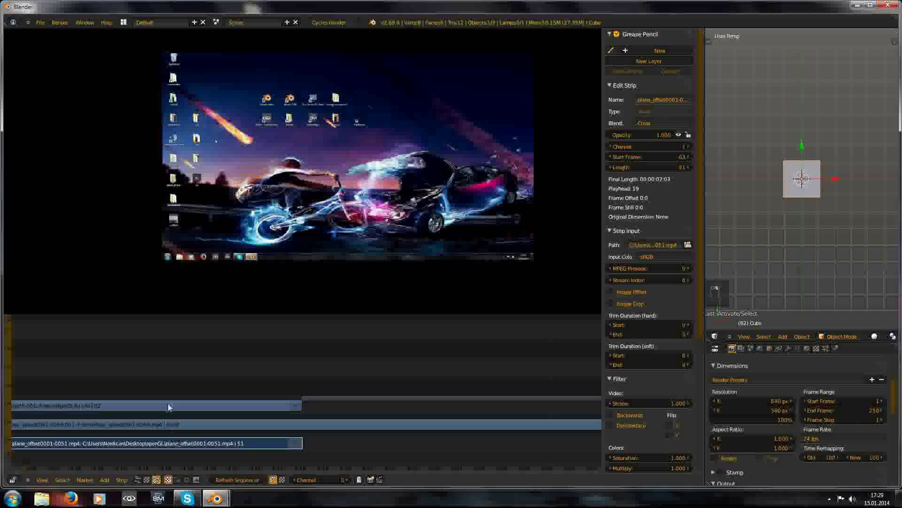
scroll(247, 407, down, 13)
middle_drag(250, 376, 283, 370)
scroll(169, 432, up, 6)
scroll(169, 432, up, 1)
middle_drag(103, 395, 225, 390)
scroll(188, 428, up, 4)
middle_drag(220, 431, 197, 415)
right_click(196, 415)
right_click(201, 401)
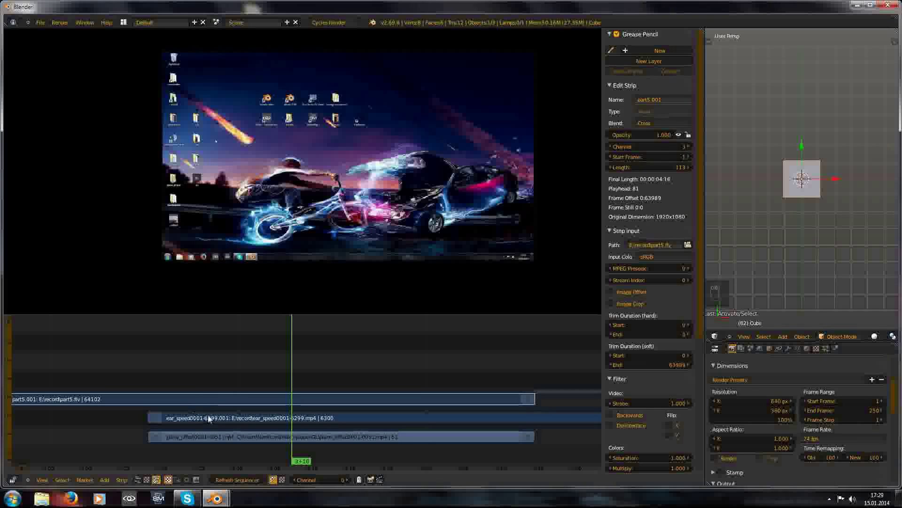
right_click(210, 416)
Set the current frame to 69, just inside the overlap of the three strips.
middle_drag(263, 413, 271, 409)
scroll(215, 423, up, 6)
click(19, 460)
click(34, 458)
click(140, 421)
scroll(197, 399, down, 7)
middle_drag(217, 382, 57, 381)
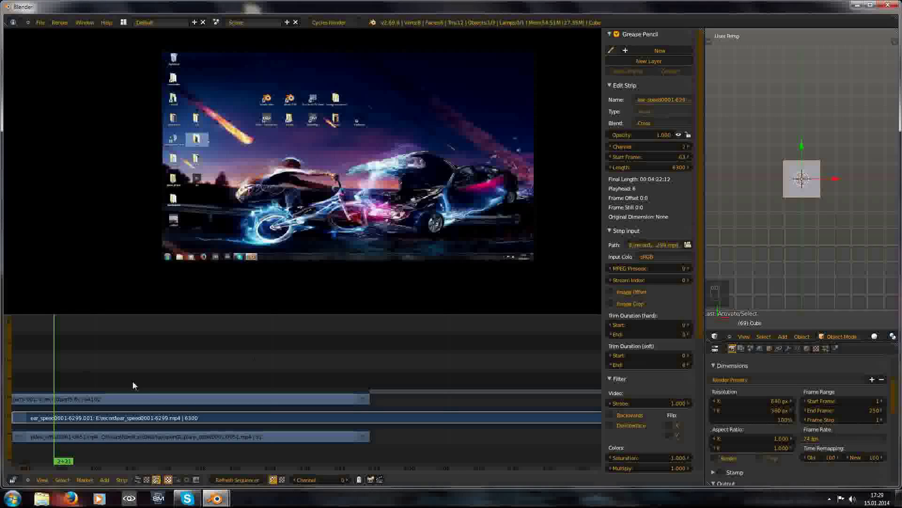
Select the part5 strip and try to slide it about 14 frames earlier.
right_click(168, 401)
key(g)
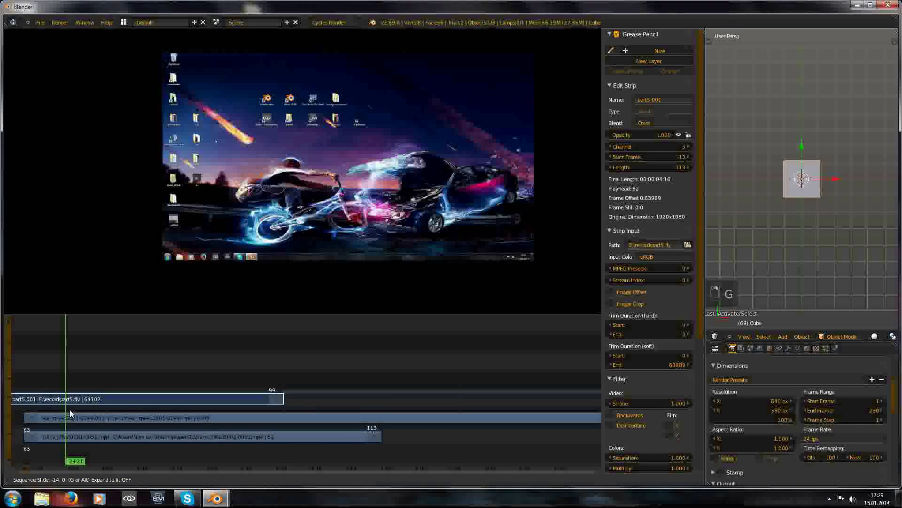
right_click(74, 410)
scroll(149, 399, down, 6)
middle_drag(155, 393, 177, 392)
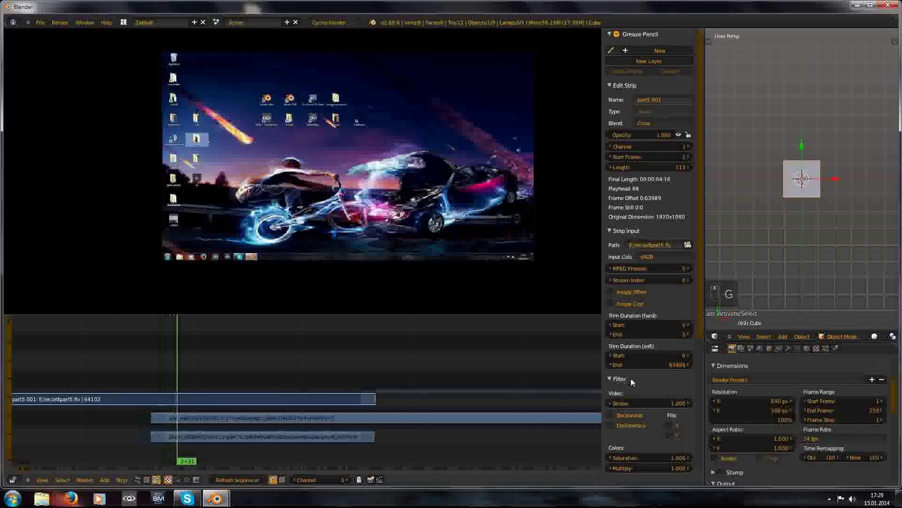
Add a Mask modifier to the part5 strip.
scroll(632, 381, down, 10)
click(645, 463)
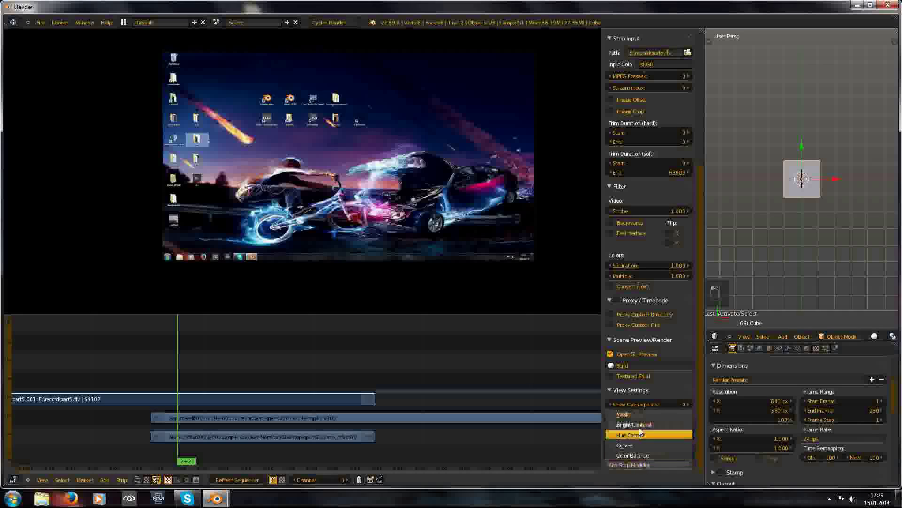
middle_drag(234, 390, 308, 380)
scroll(308, 379, up, 1)
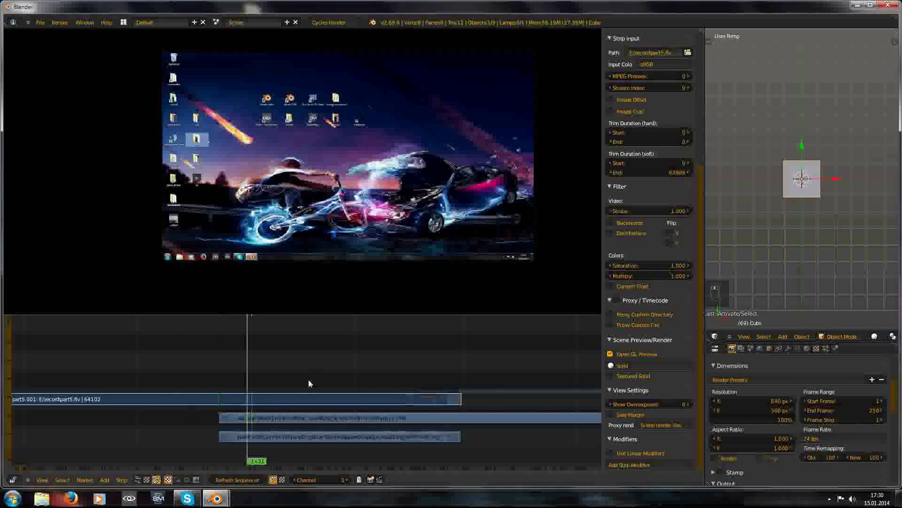
scroll(309, 383, up, 3)
click(644, 465)
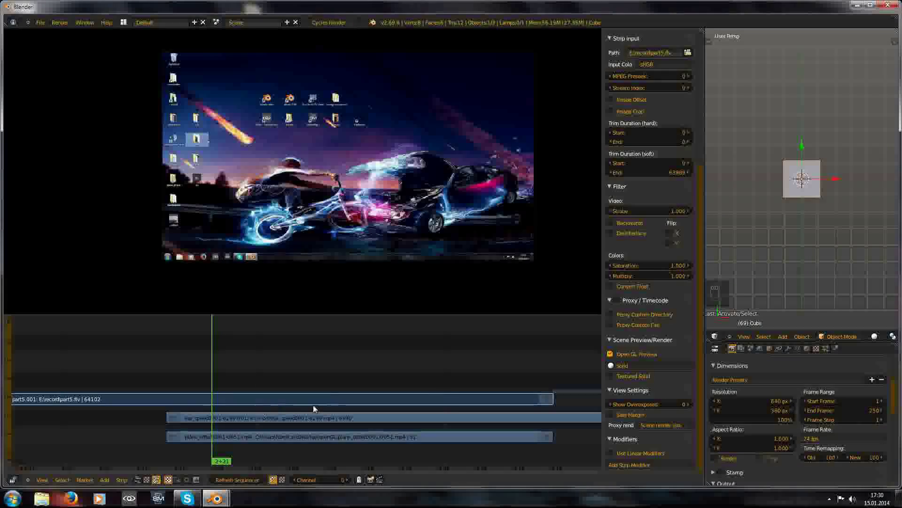
click(651, 464)
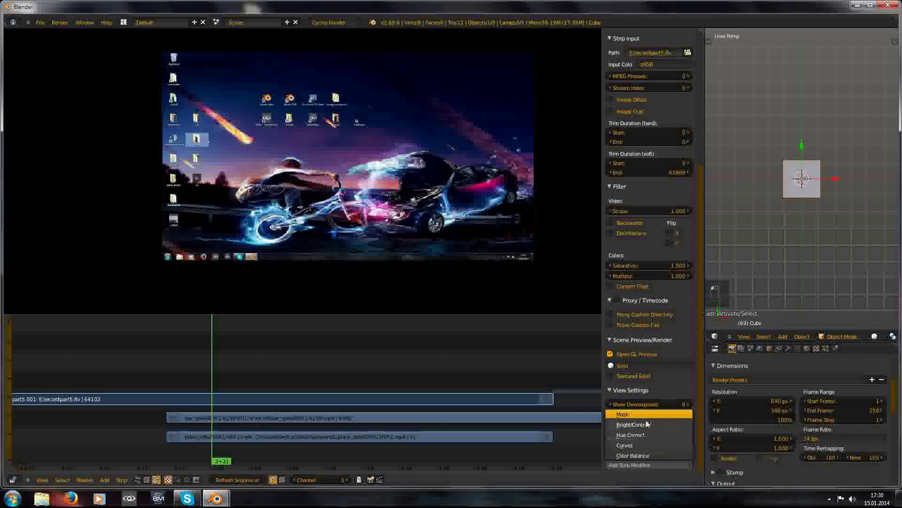
click(646, 418)
Set the part5 strip's Mask modifier to use the plane_offset0001-0051.mp4 strip as its mask.
scroll(653, 442, down, 2)
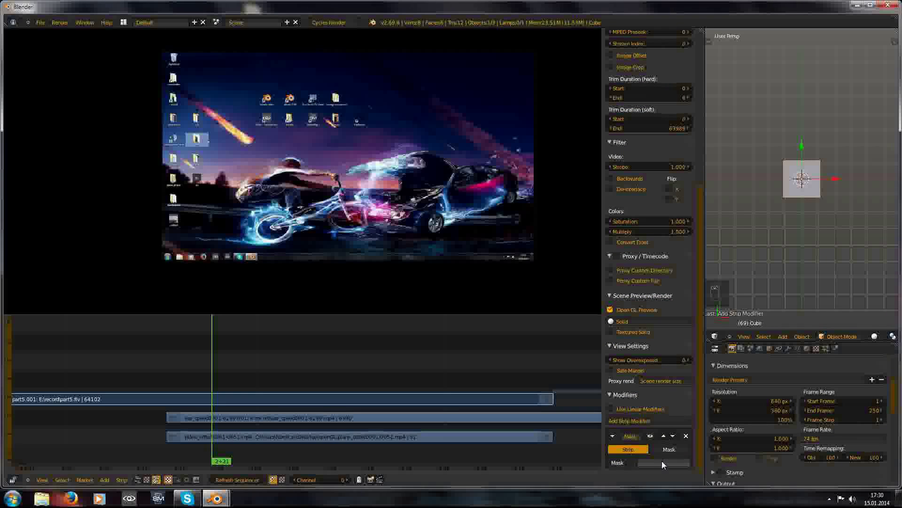
click(662, 464)
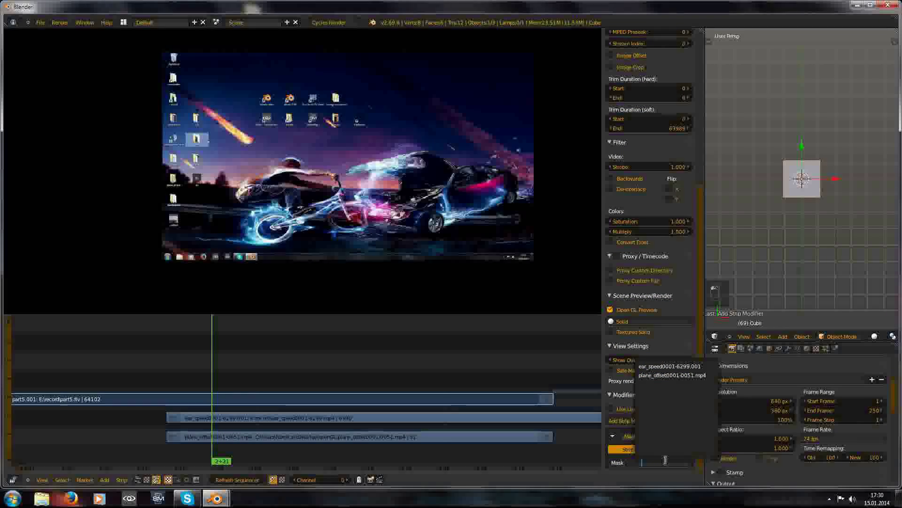
click(672, 375)
Move the current frame to 72 and set the part5 strip's blend mode to Alpha Over.
click(314, 436)
drag(143, 418, 237, 426)
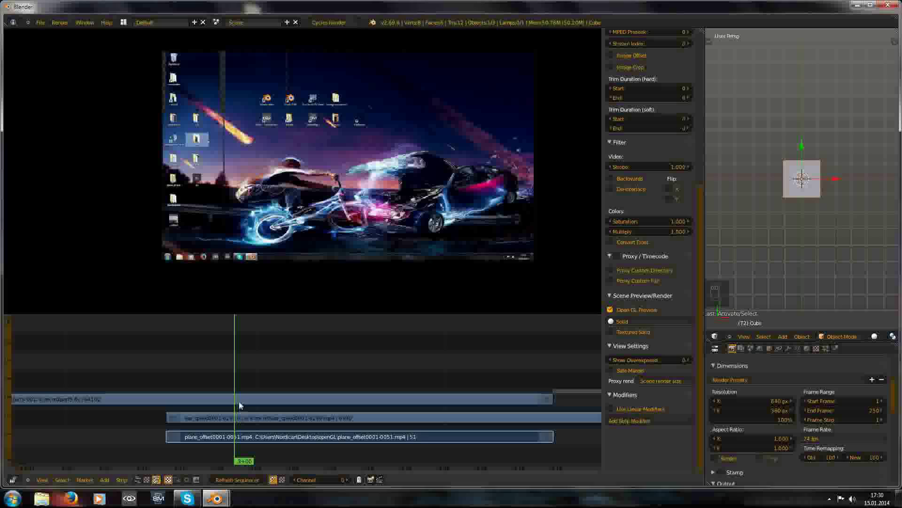
right_click(243, 401)
scroll(672, 132, up, 10)
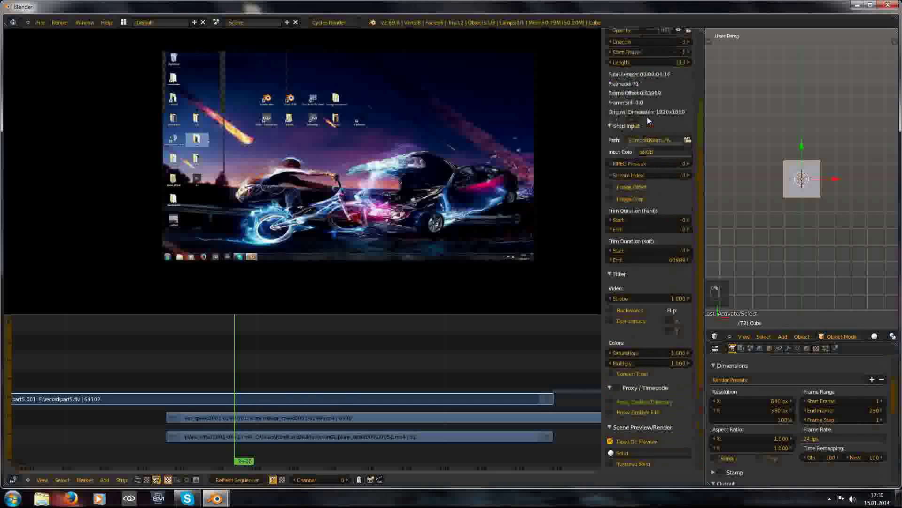
click(654, 122)
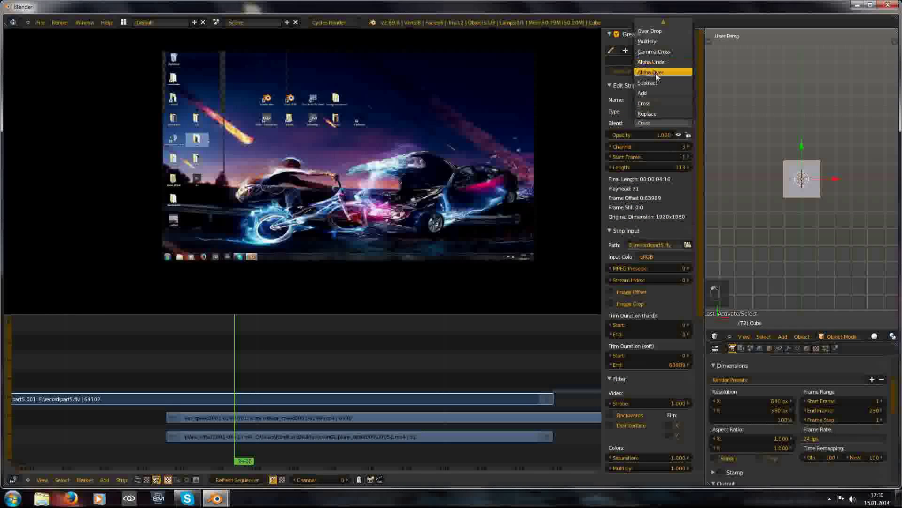
click(655, 73)
Scrub through the strip overlap, select the ear_speed strip and play the sequence from its start to review the masked transition.
drag(216, 393, 426, 440)
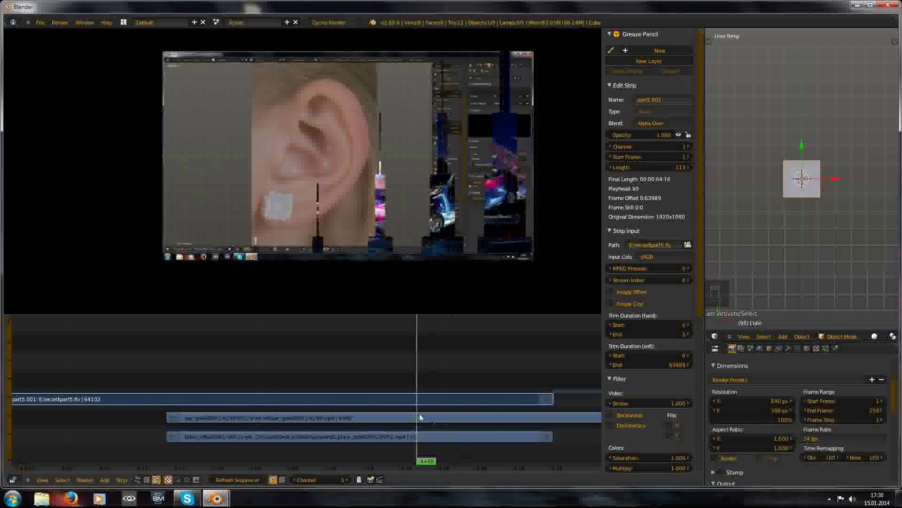
right_click(425, 418)
key(shift+Left)
key(alt+a)
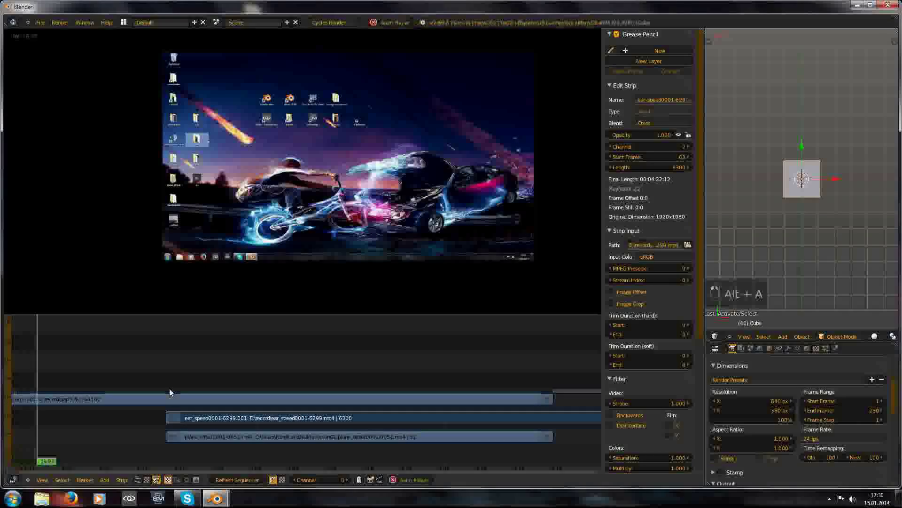
scroll(272, 413, down, 3)
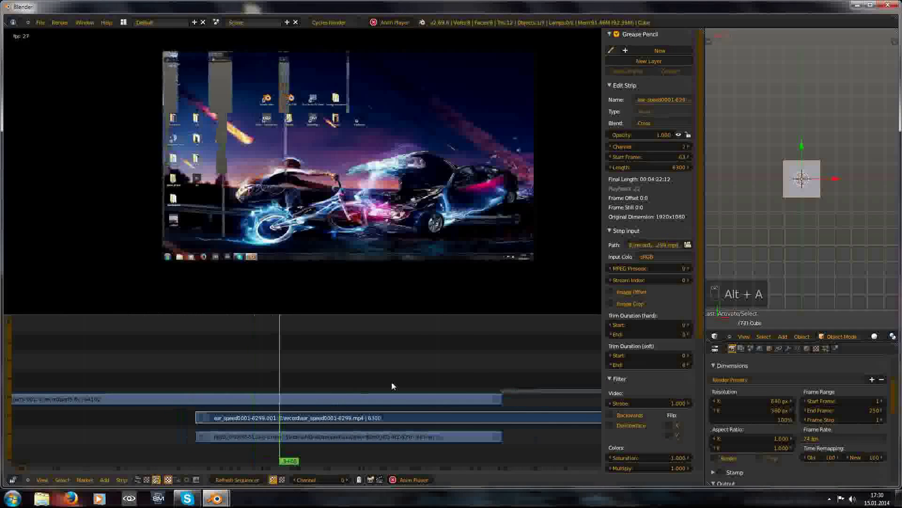
middle_drag(410, 393, 278, 412)
scroll(281, 417, down, 8)
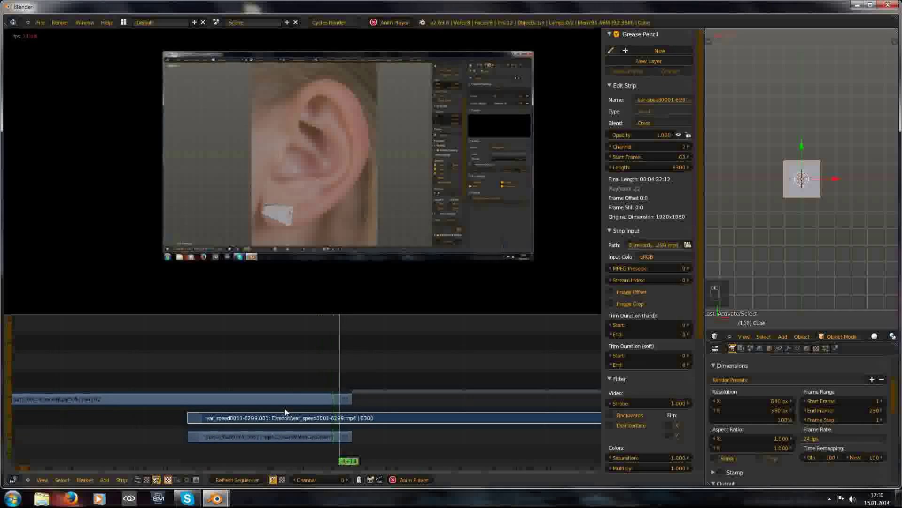
key(alt+a)
Replay the overlap between the part5 and ear_speed strips, stopping playback at frame 121.
key(alt+a)
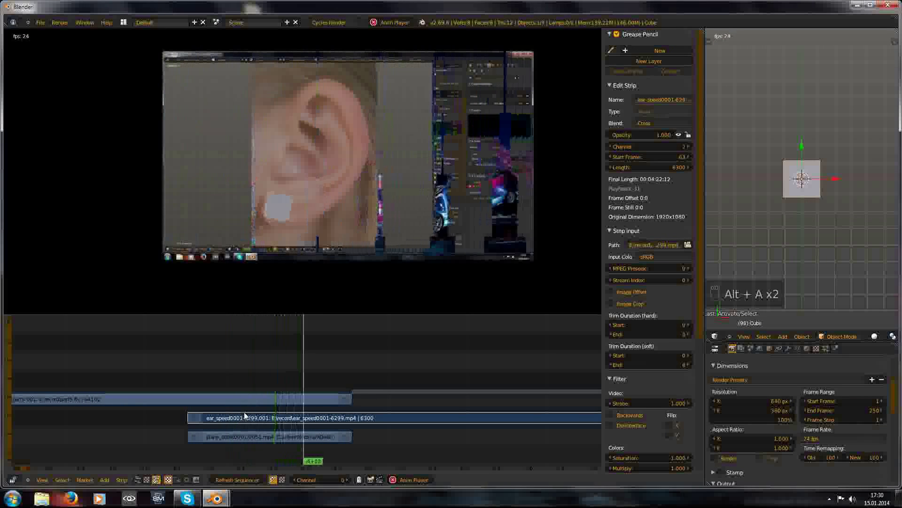
key(alt+a)
drag(264, 436, 158, 412)
key(alt+a)
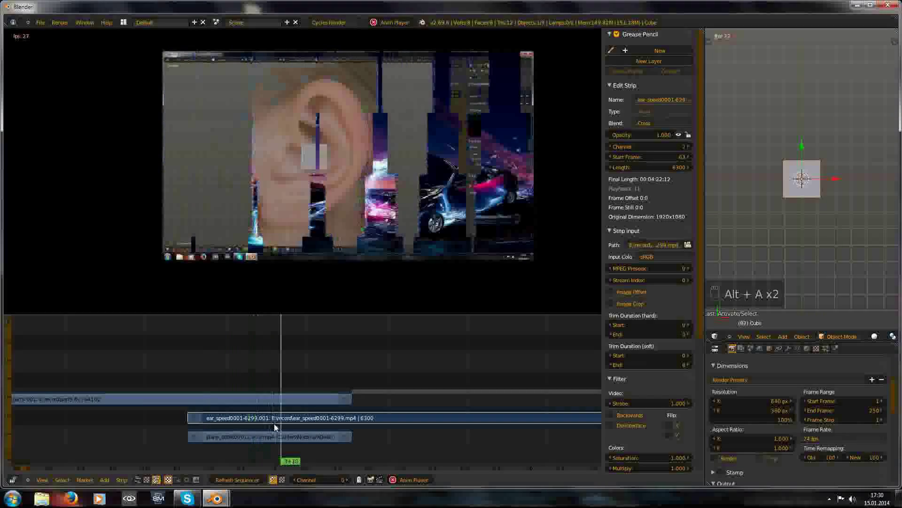
key(alt+a)
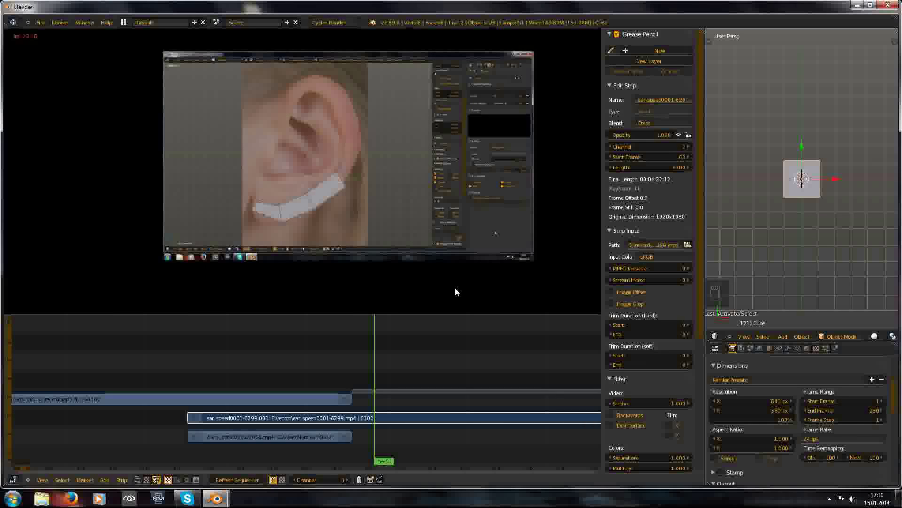
Apply the HDTV 720p render preset to the scene's dimensions.
middle_drag(413, 461, 461, 351)
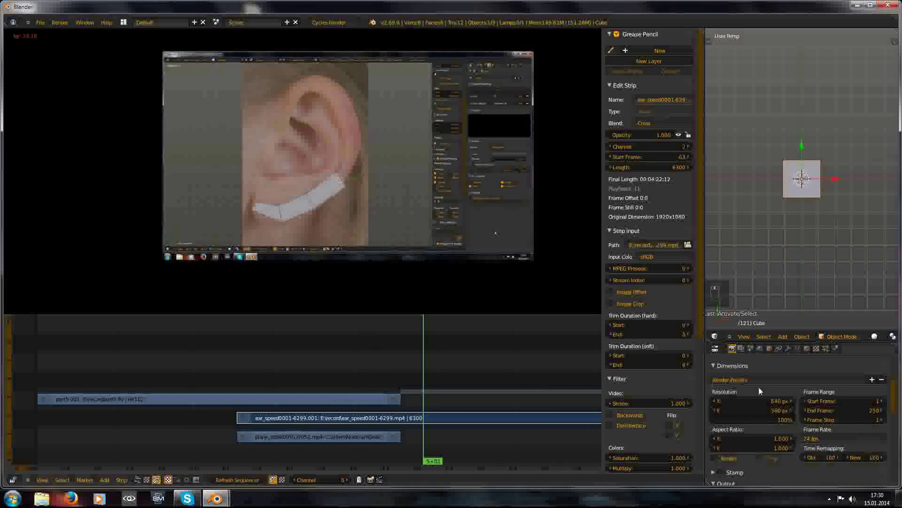
click(755, 399)
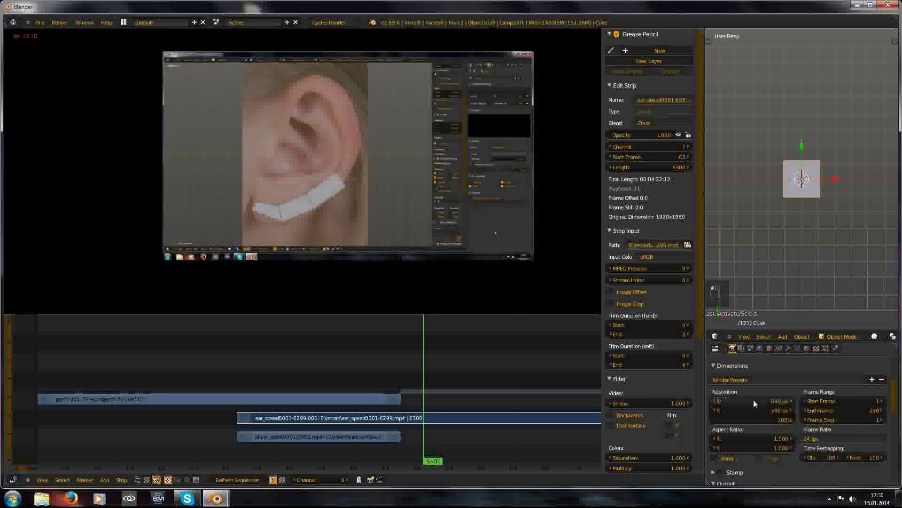
click(745, 400)
click(413, 402)
drag(411, 403, 157, 410)
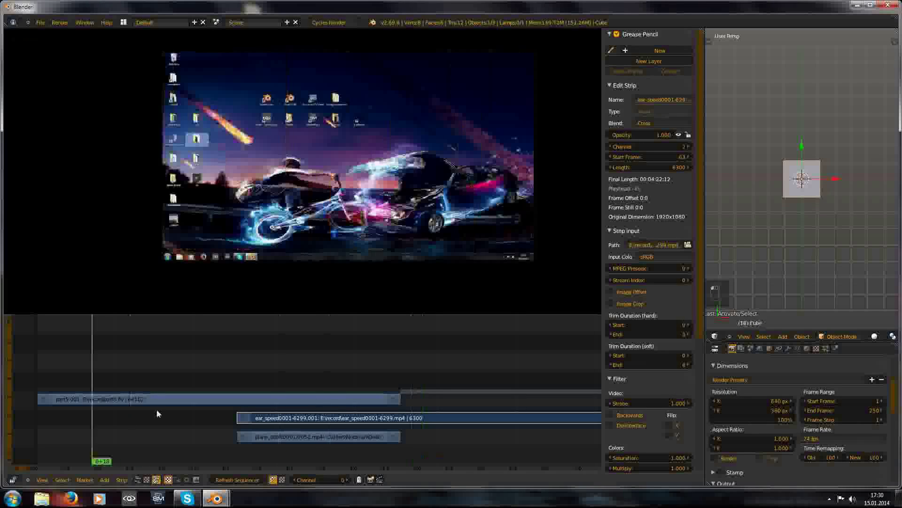
click(721, 379)
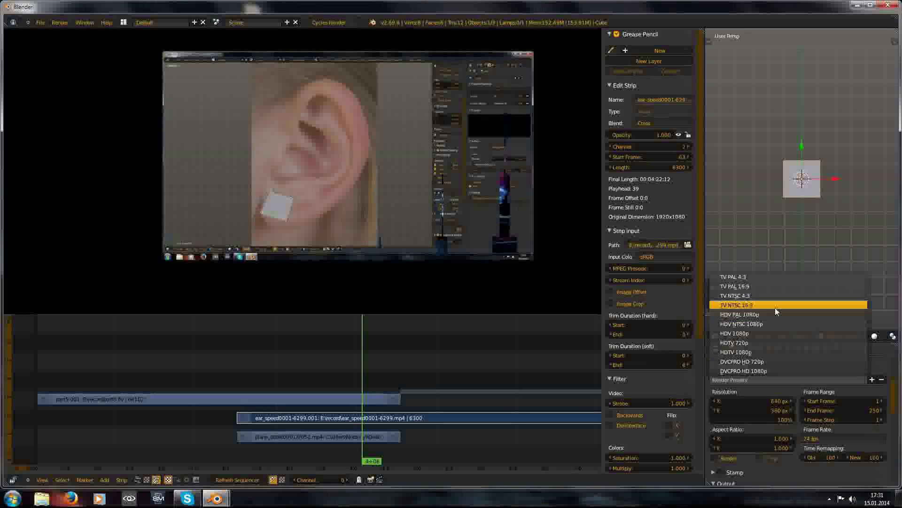
click(763, 343)
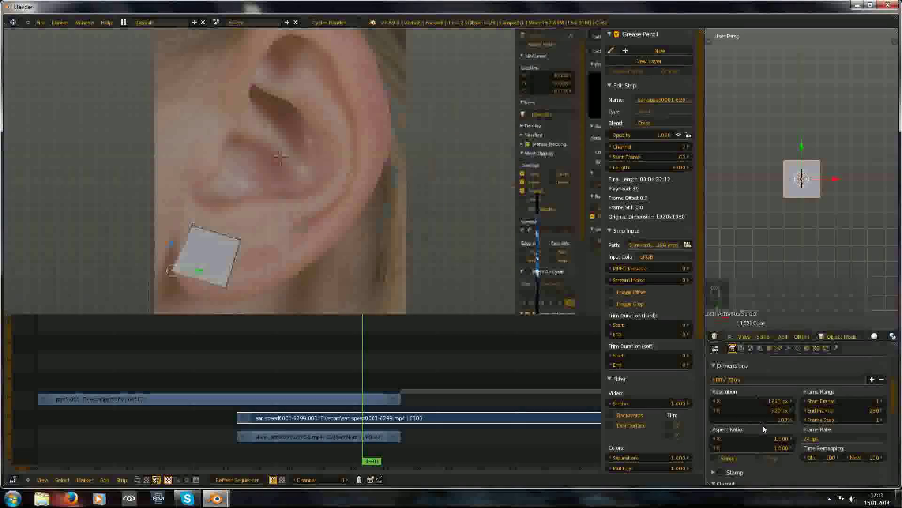
Scrub to frame 75 in the overlap and examine the whole transition image in the preview.
scroll(147, 393, down, 5)
drag(147, 393, 5, 401)
drag(250, 405, 286, 409)
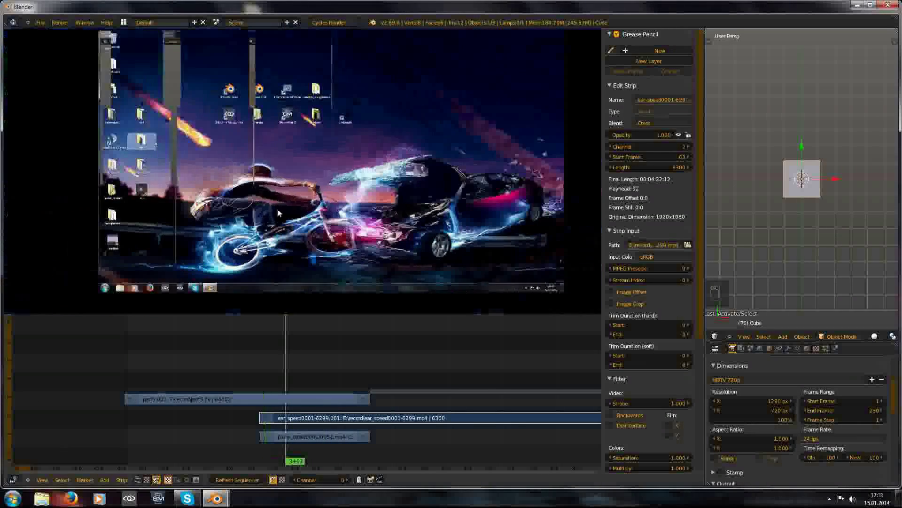
scroll(312, 207, down, 2)
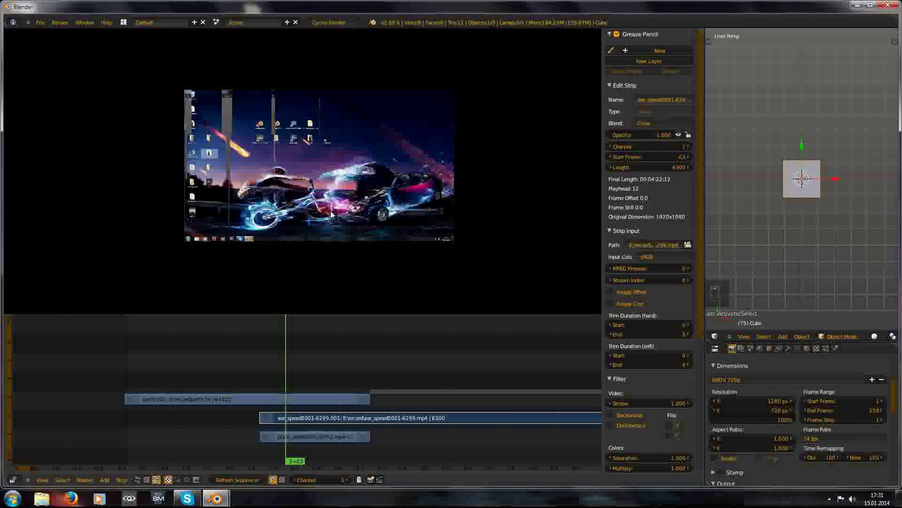